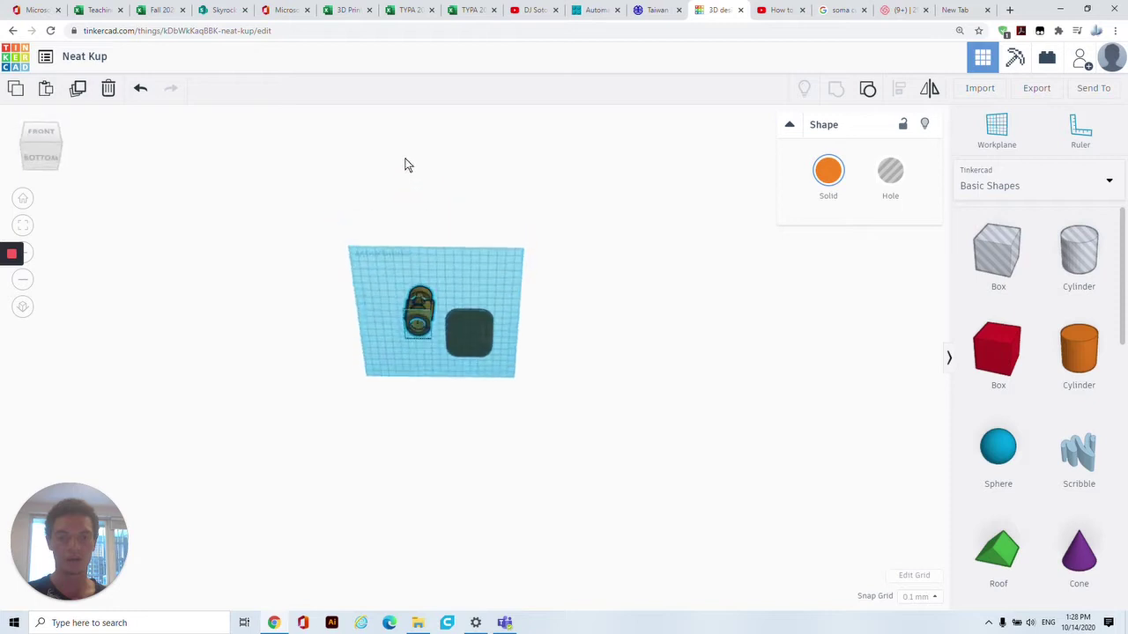
# - Examine the orange head and the body on its base from below, the front and above
pyautogui.click(343, 347)
pyautogui.scroll(5, 370, 326)
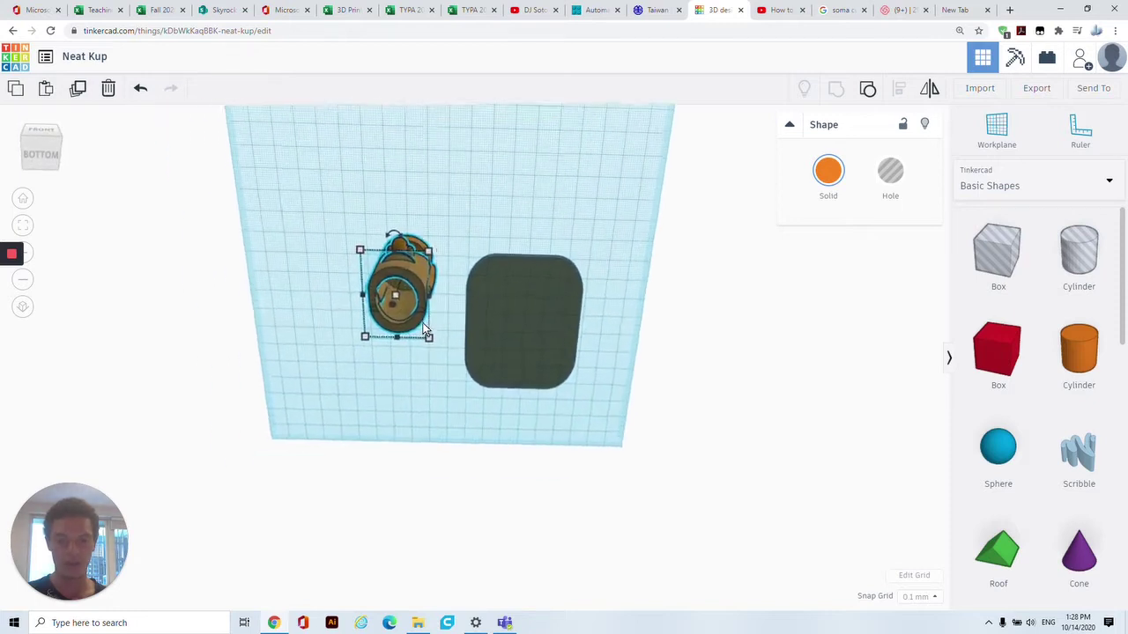
pyautogui.moveTo(396, 309); pyautogui.dragTo(380, 398, button='right')
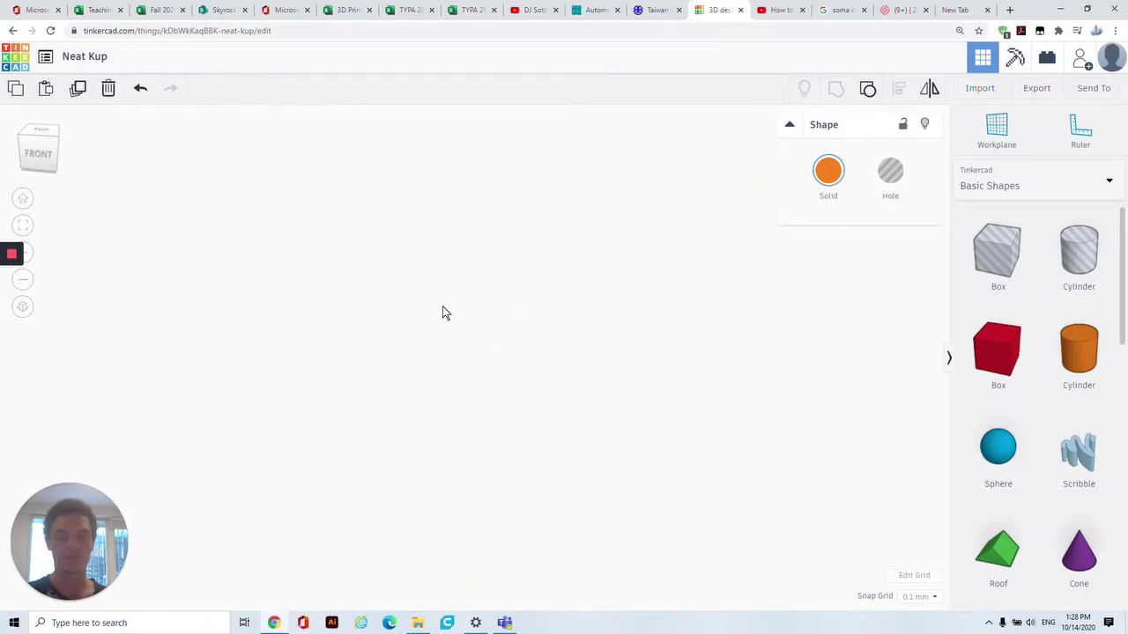
pyautogui.scroll(-7, 443, 308)
pyautogui.moveTo(442, 257); pyautogui.dragTo(449, 292, button='right')
pyautogui.scroll(5, 482, 322)
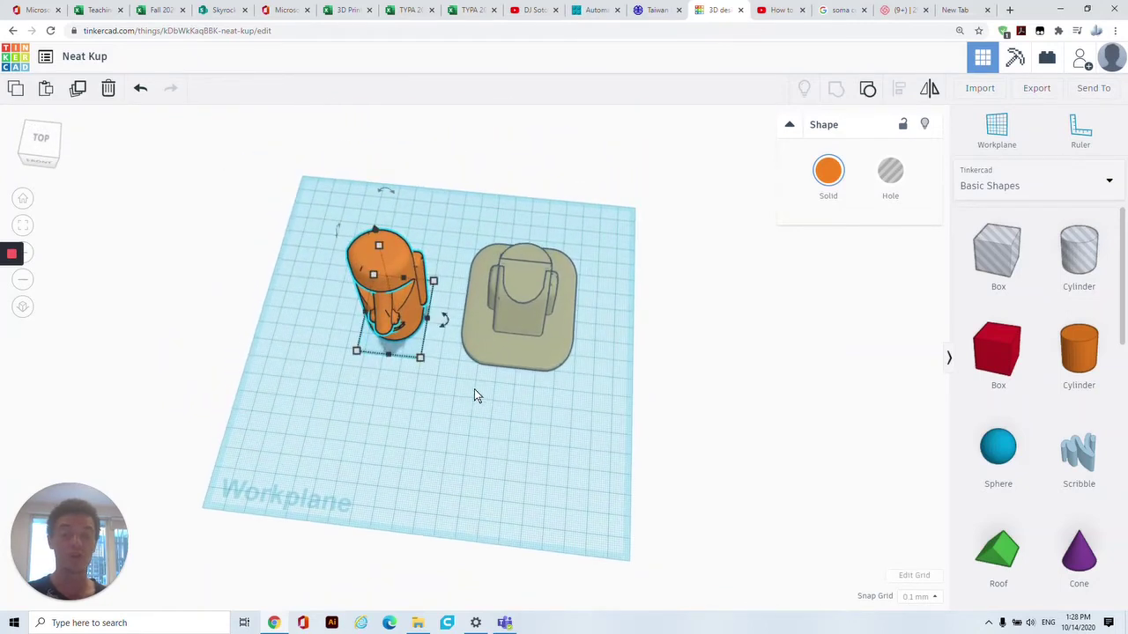
pyautogui.scroll(2, 476, 381)
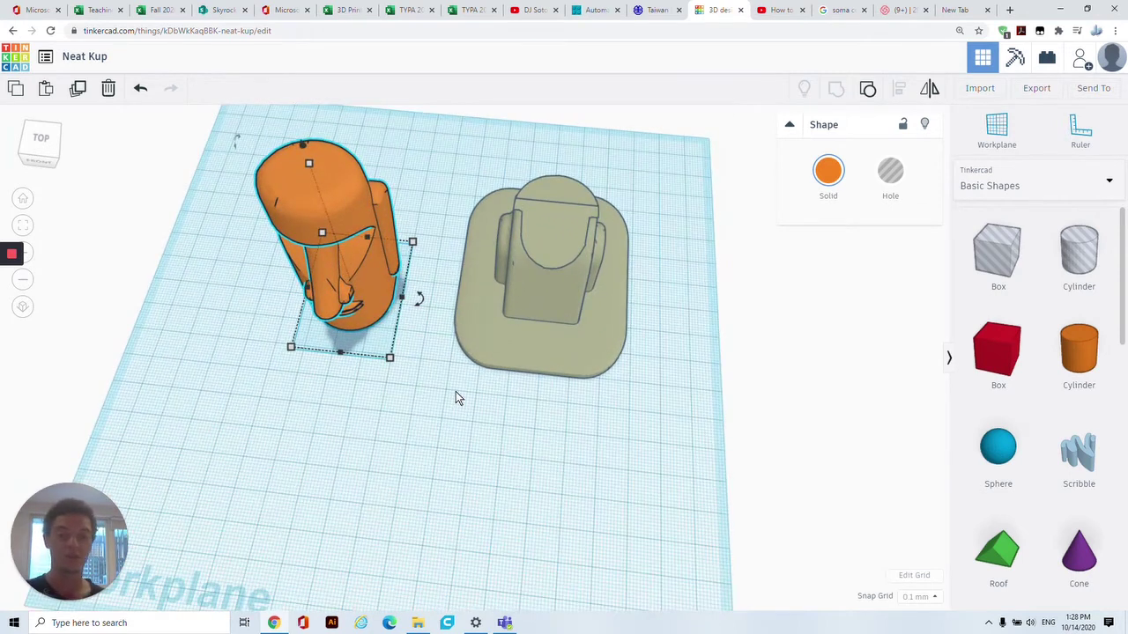
pyautogui.scroll(-2, 455, 396)
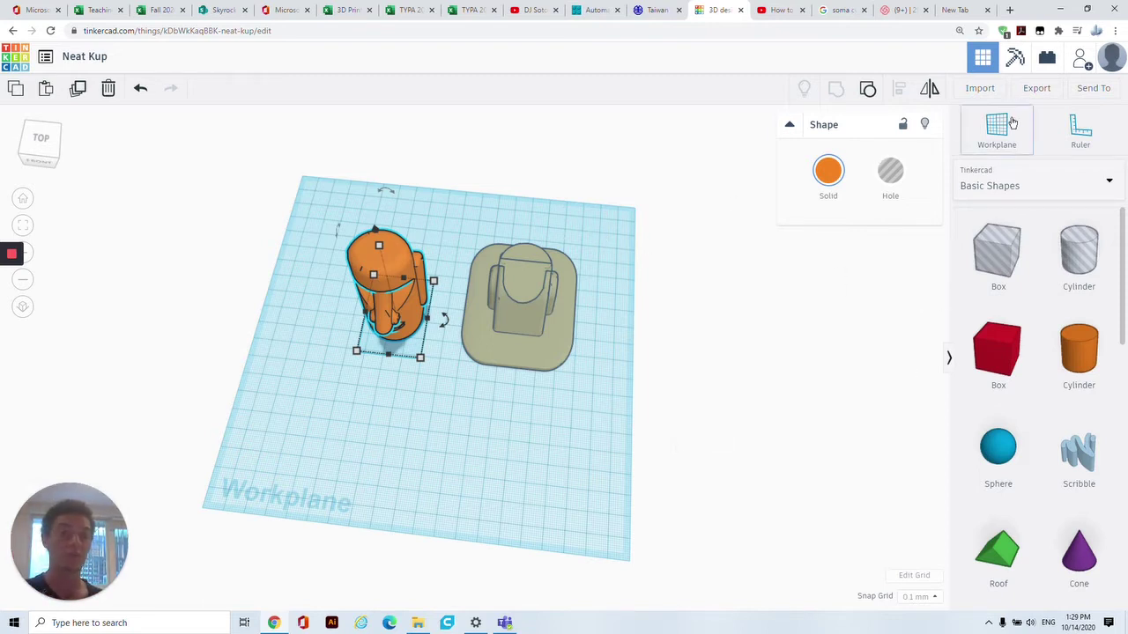
# - Import the file Bobblehead+Spring+File.stl from the Downloads folder at scale 100
pyautogui.click(987, 88)
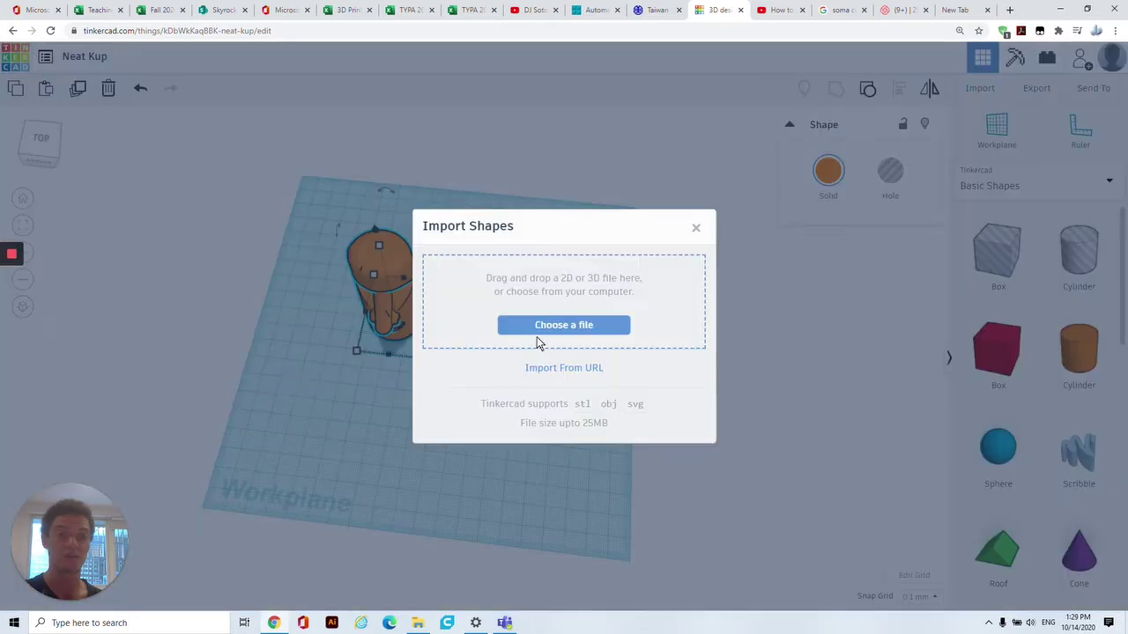
pyautogui.click(557, 327)
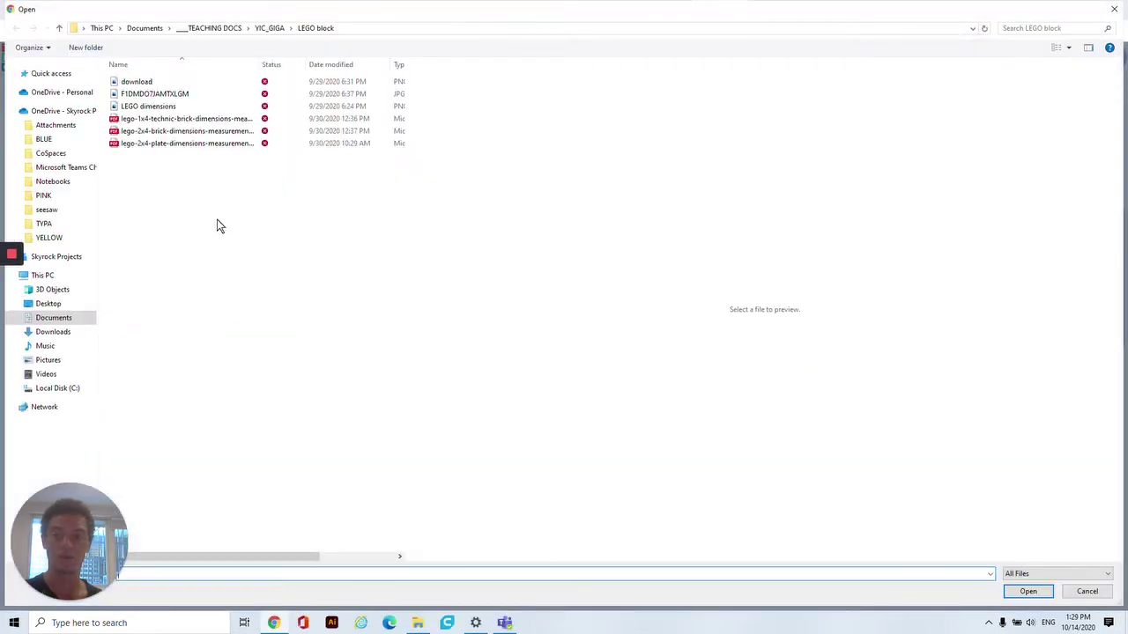
pyautogui.click(55, 333)
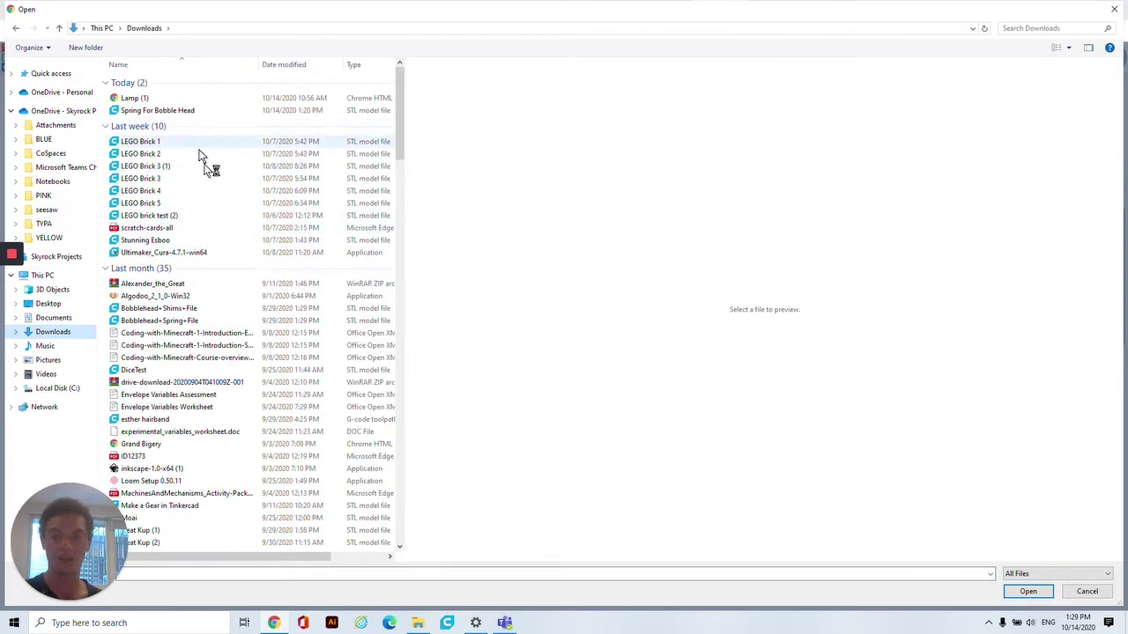
pyautogui.scroll(-2, 235, 242)
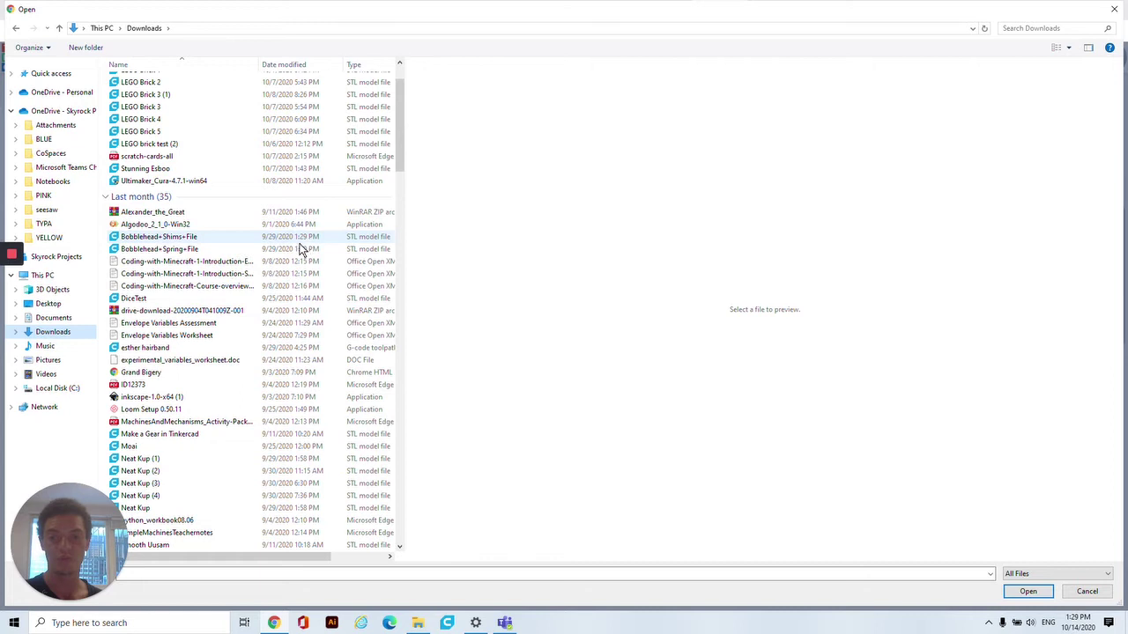
pyautogui.click(300, 249)
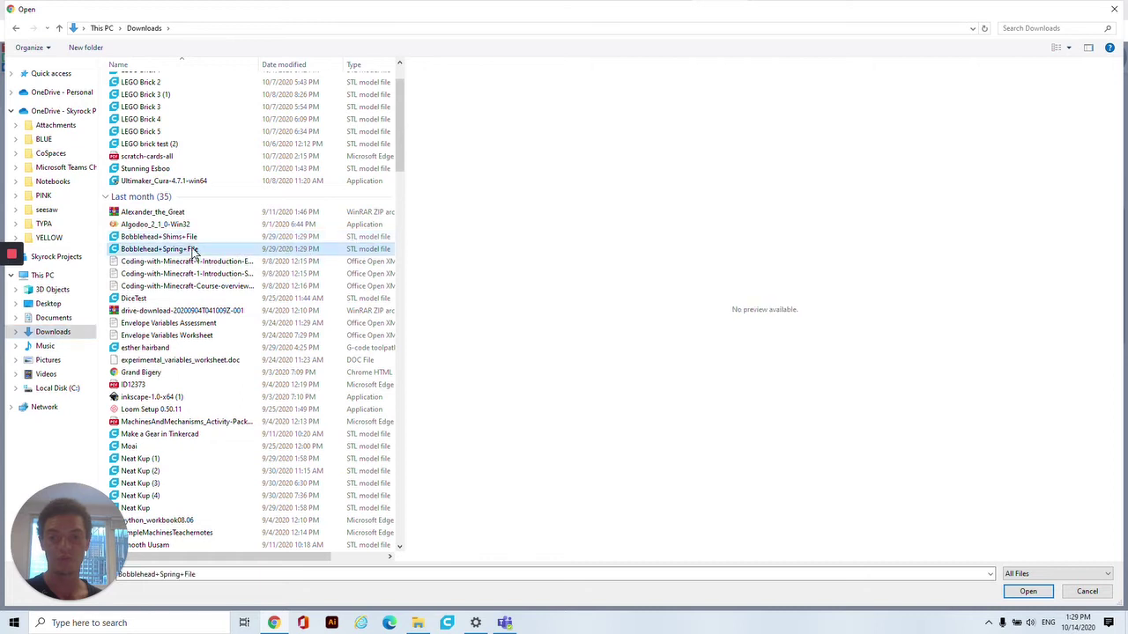
pyautogui.click(1028, 591)
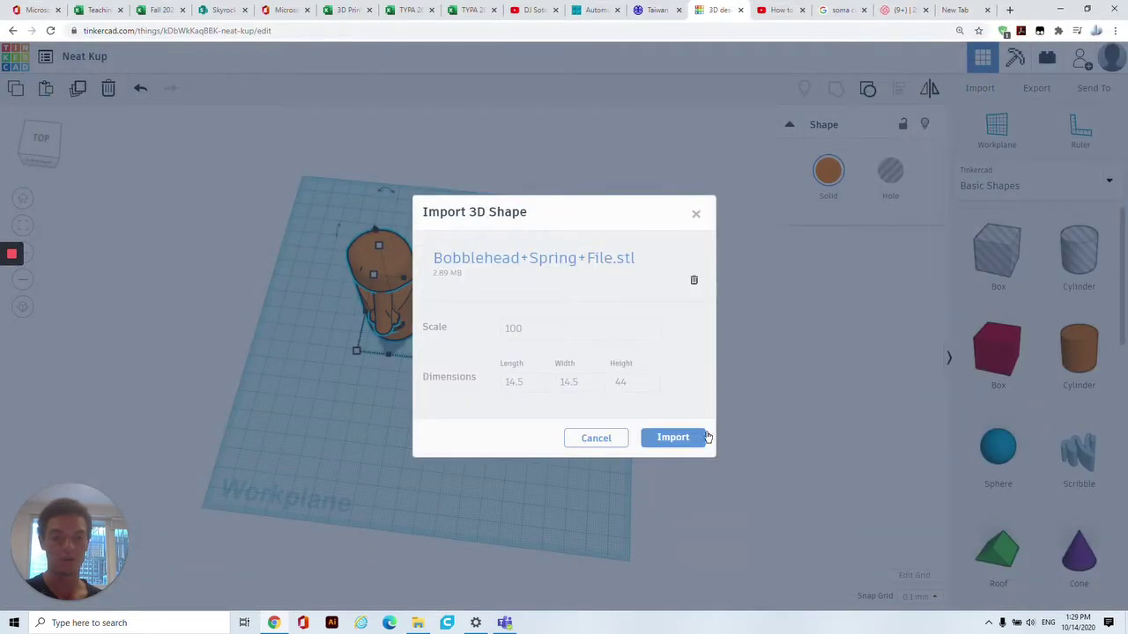
pyautogui.click(673, 438)
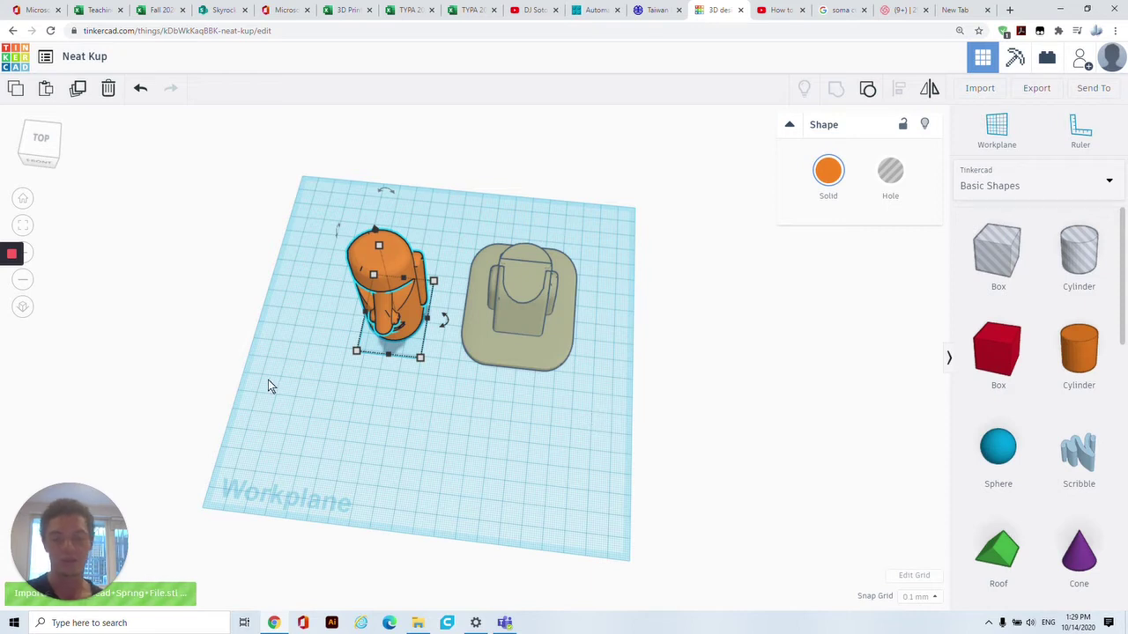
# - Select the imported spring and examine its shape between the head and the body
pyautogui.moveTo(528, 468); pyautogui.dragTo(514, 277, button='right')
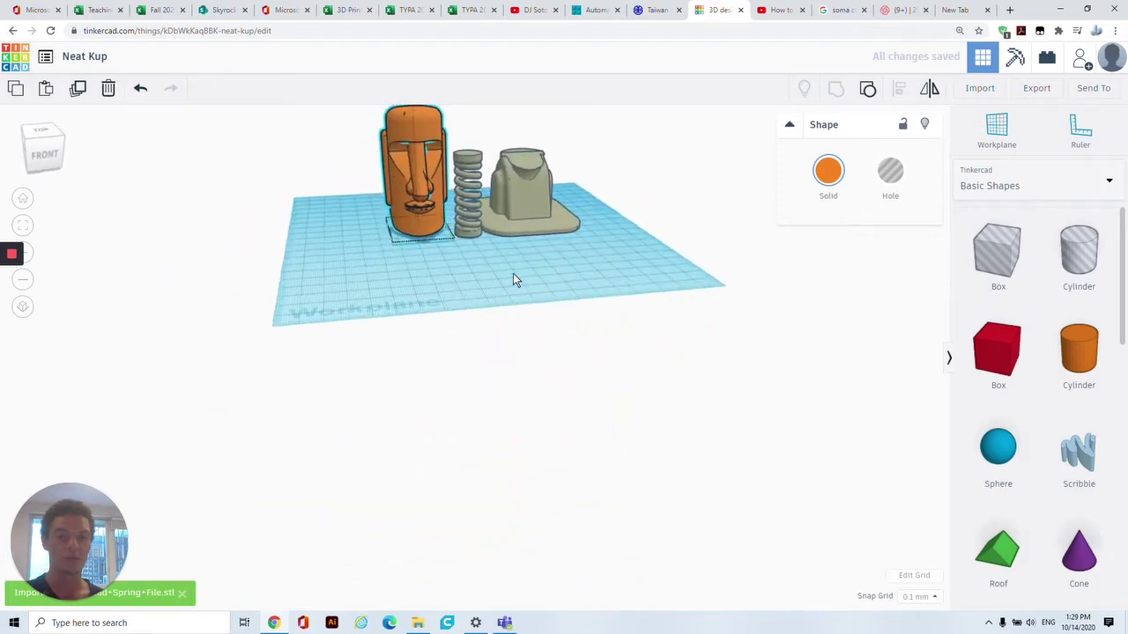
pyautogui.scroll(10, 462, 278)
pyautogui.moveTo(436, 290); pyautogui.dragTo(460, 324, button='right')
pyautogui.click(467, 482)
pyautogui.scroll(-5, 460, 324)
pyautogui.moveTo(459, 247); pyautogui.dragTo(496, 351, button='right')
pyautogui.moveTo(496, 356); pyautogui.dragTo(511, 448, button='middle')
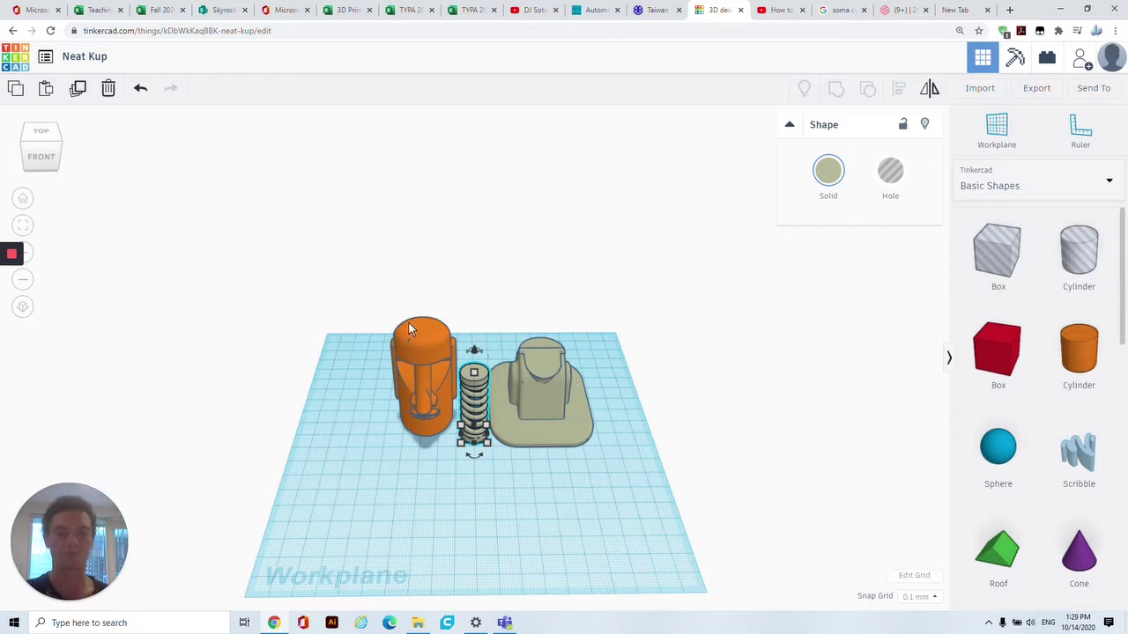
pyautogui.moveTo(473, 374); pyautogui.dragTo(472, 430)
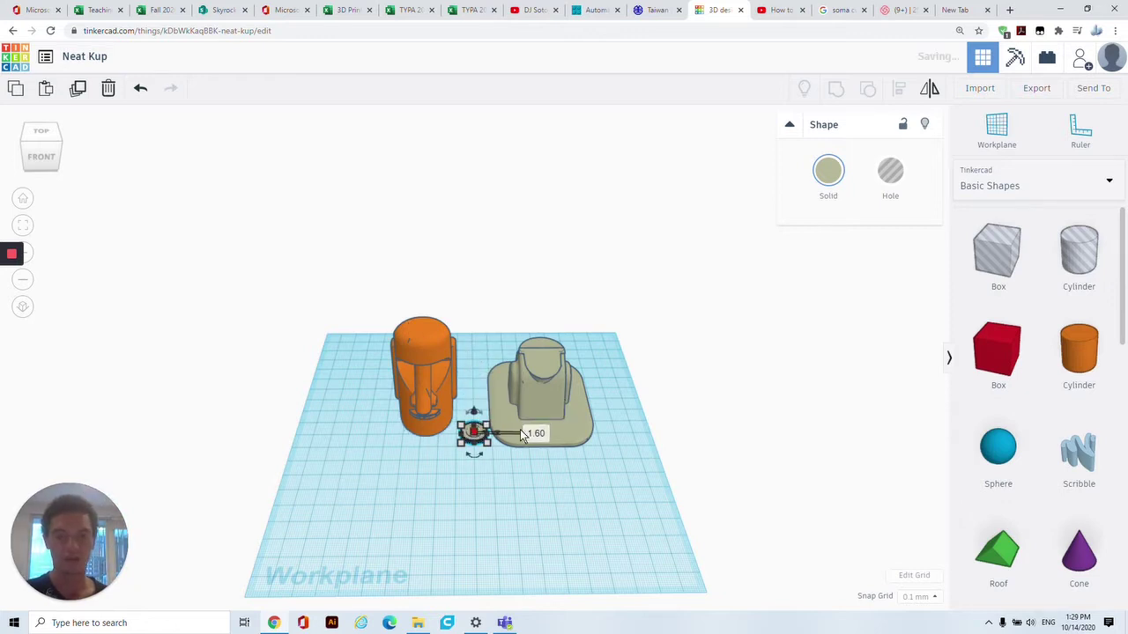
pyautogui.hotkey('ctrl', 'z')
pyautogui.moveTo(473, 374); pyautogui.dragTo(504, 354)
pyautogui.hotkey('ctrl', 'z')
# - Move the spring to the open workplane area in front of the head and display its base dimensions
pyautogui.moveTo(609, 485); pyautogui.dragTo(484, 533, button='right')
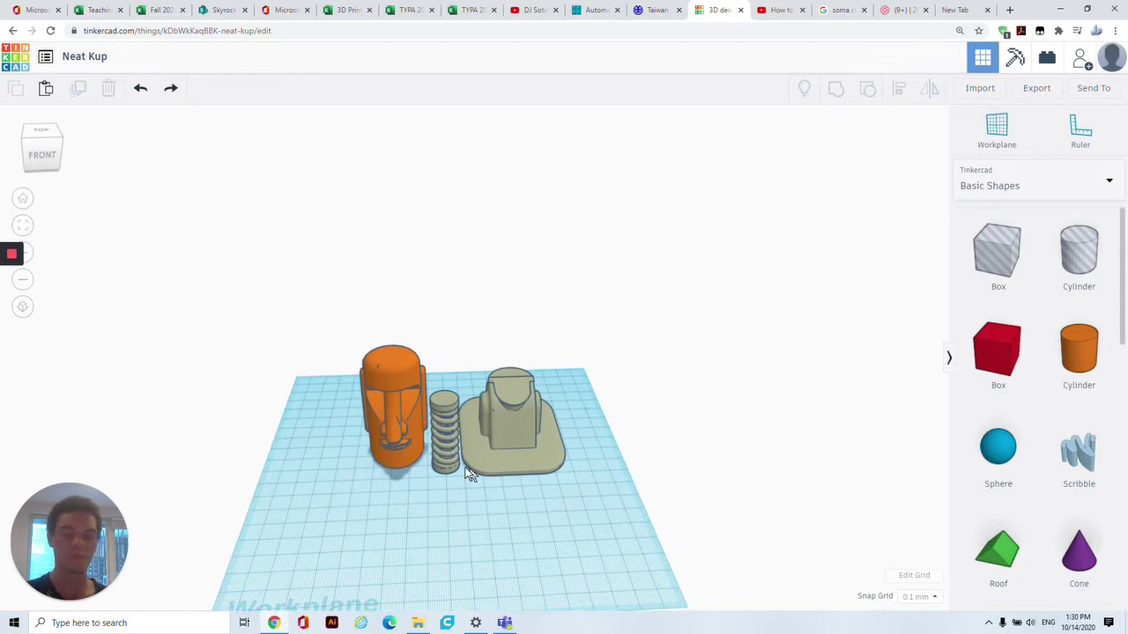
pyautogui.moveTo(449, 469); pyautogui.dragTo(368, 533)
pyautogui.click(365, 540)
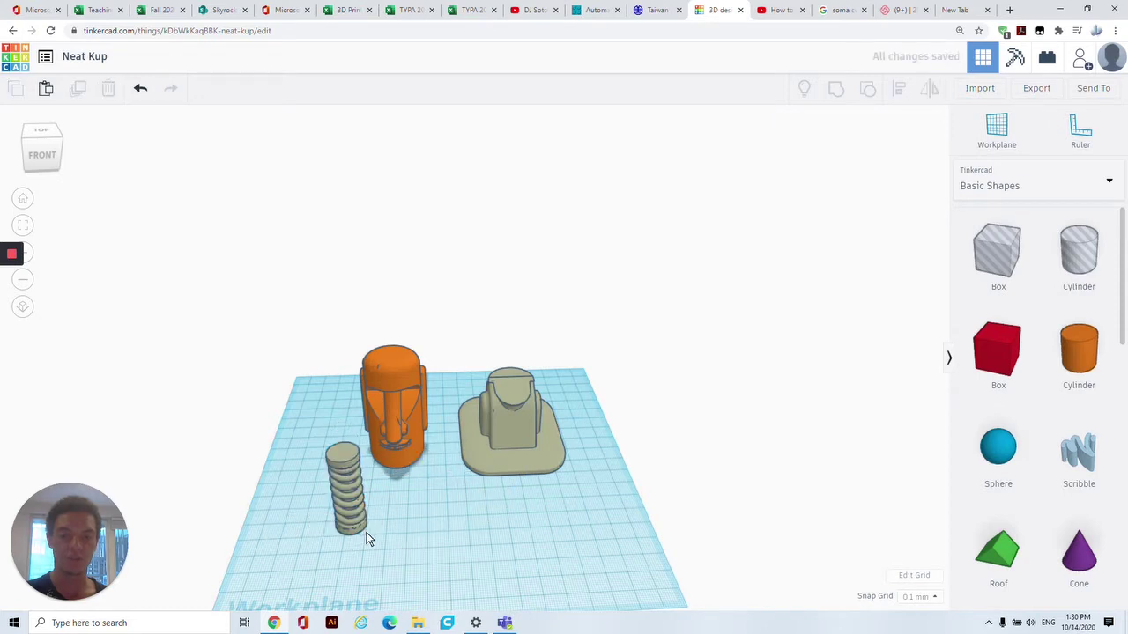
pyautogui.click(361, 529)
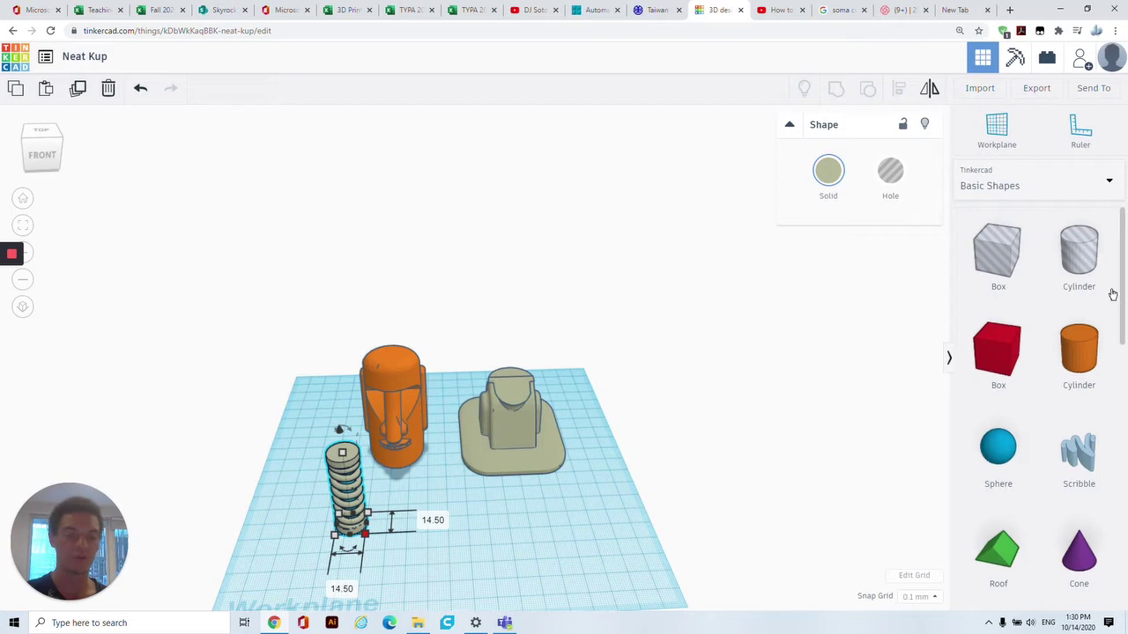
# - Examine the neck and sides of the body from above, the side and the front
pyautogui.moveTo(579, 353); pyautogui.dragTo(500, 504, button='right')
pyautogui.scroll(10, 499, 505)
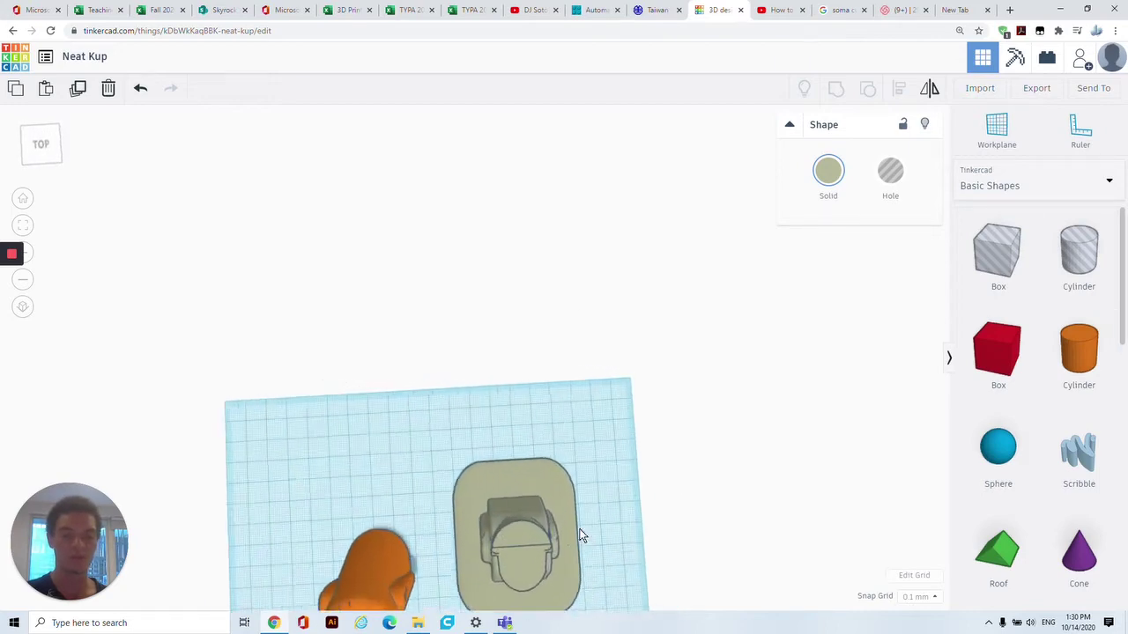
pyautogui.scroll(10, 535, 405)
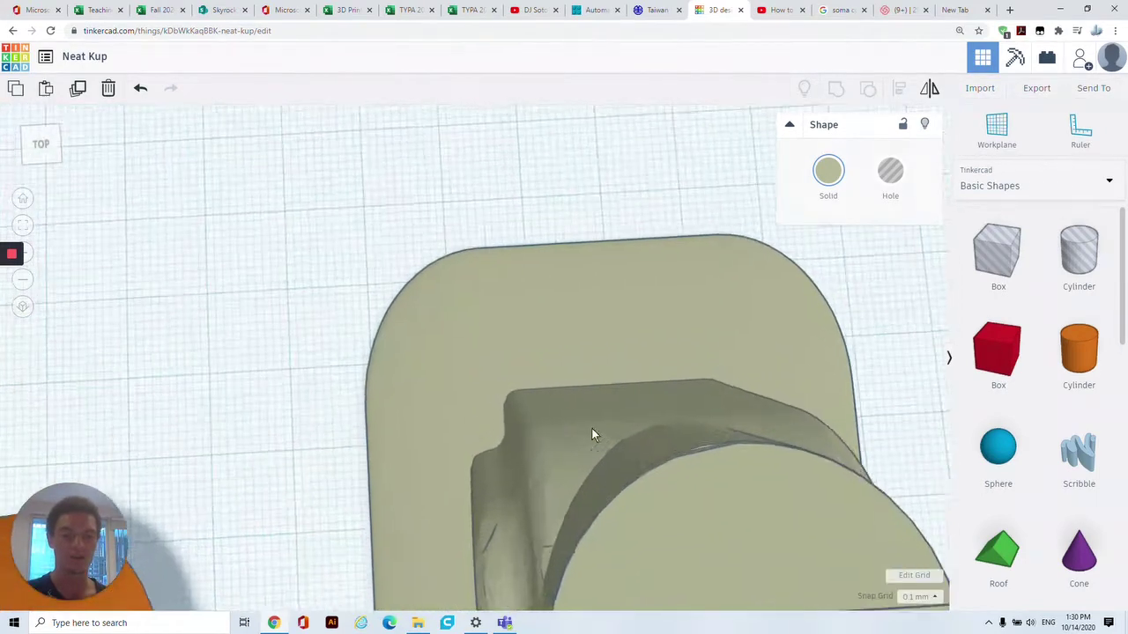
pyautogui.scroll(-10, 398, 153)
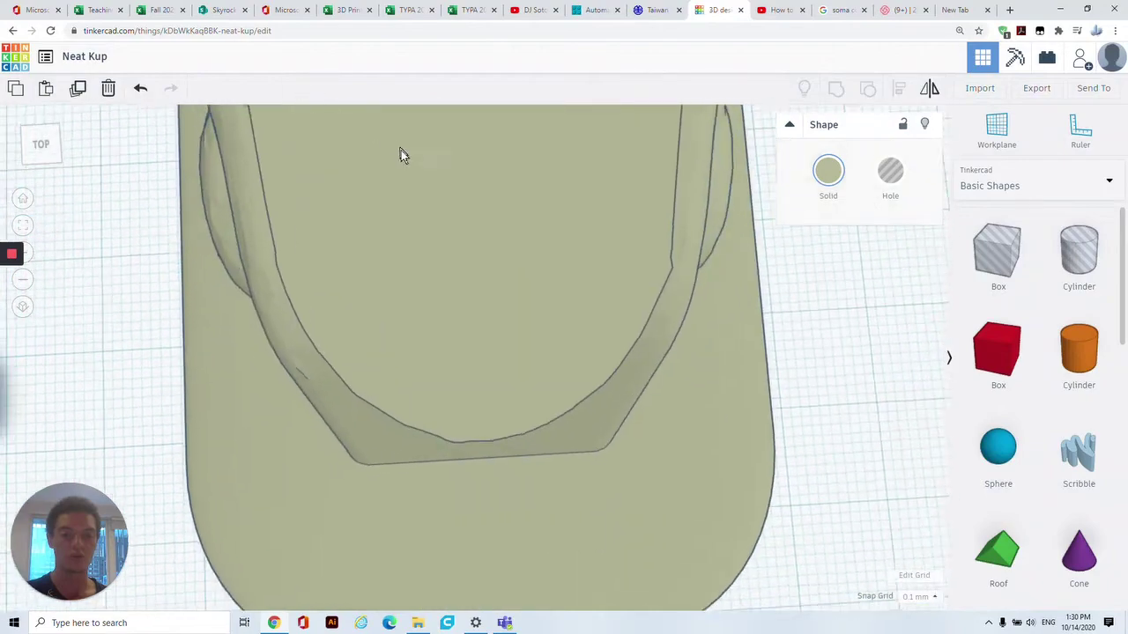
pyautogui.moveTo(436, 262); pyautogui.dragTo(403, 227, button='right')
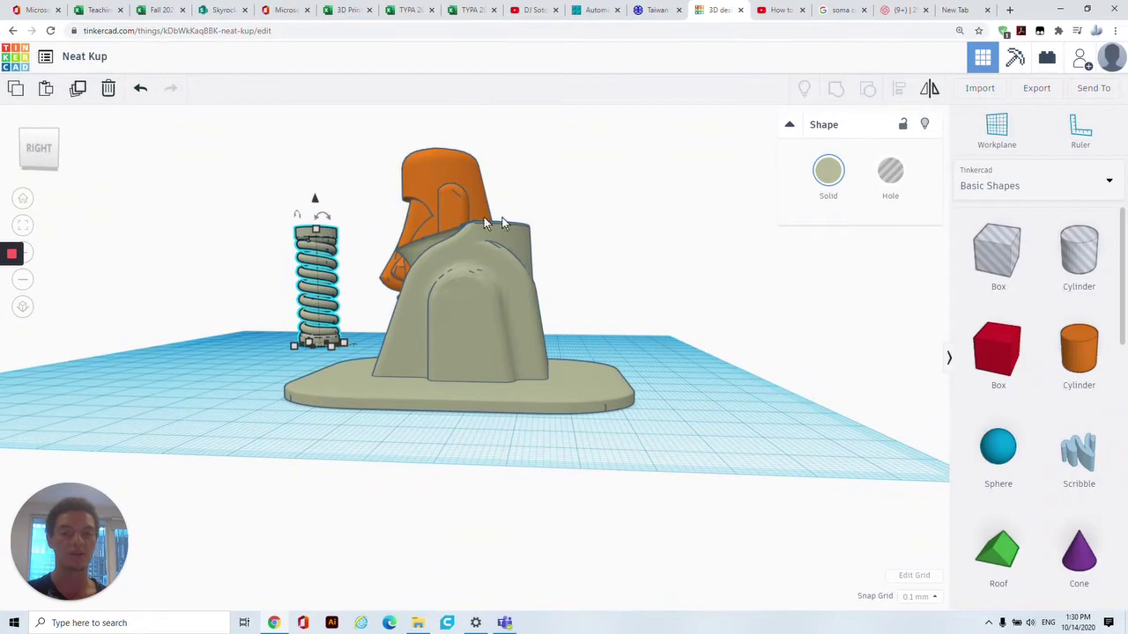
pyautogui.moveTo(274, 284); pyautogui.dragTo(602, 327, button='right')
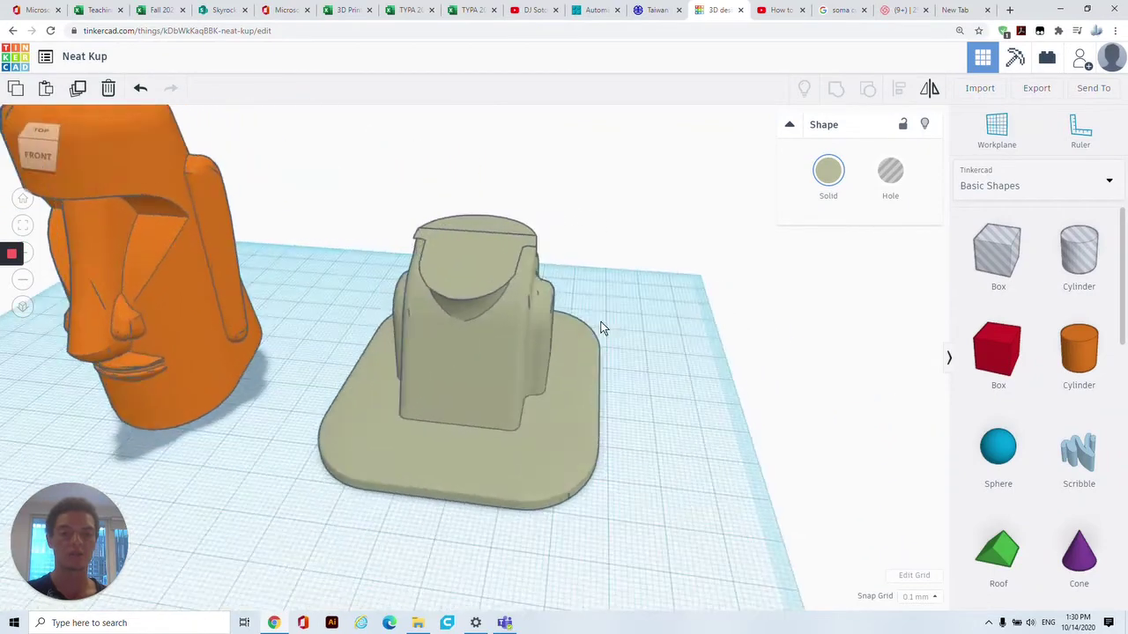
# - Add a solid cylinder in front of the body's base and set its length and width to 16 mm
pyautogui.scroll(-2, 602, 327)
pyautogui.moveTo(1075, 362); pyautogui.dragTo(348, 523)
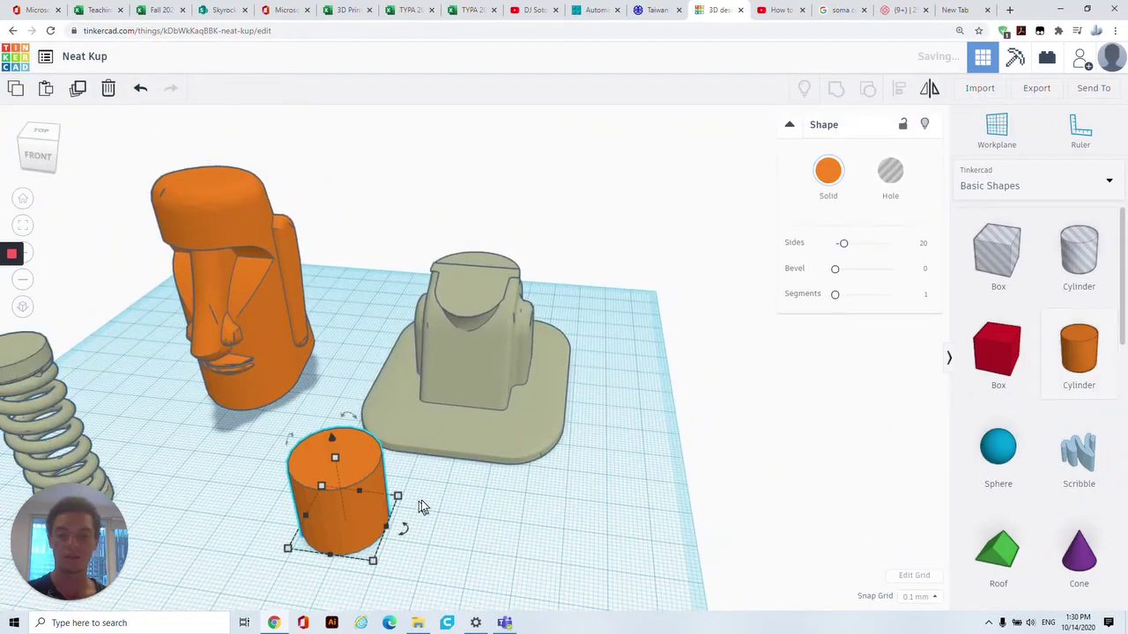
pyautogui.scroll(-2, 404, 515)
pyautogui.click(350, 548)
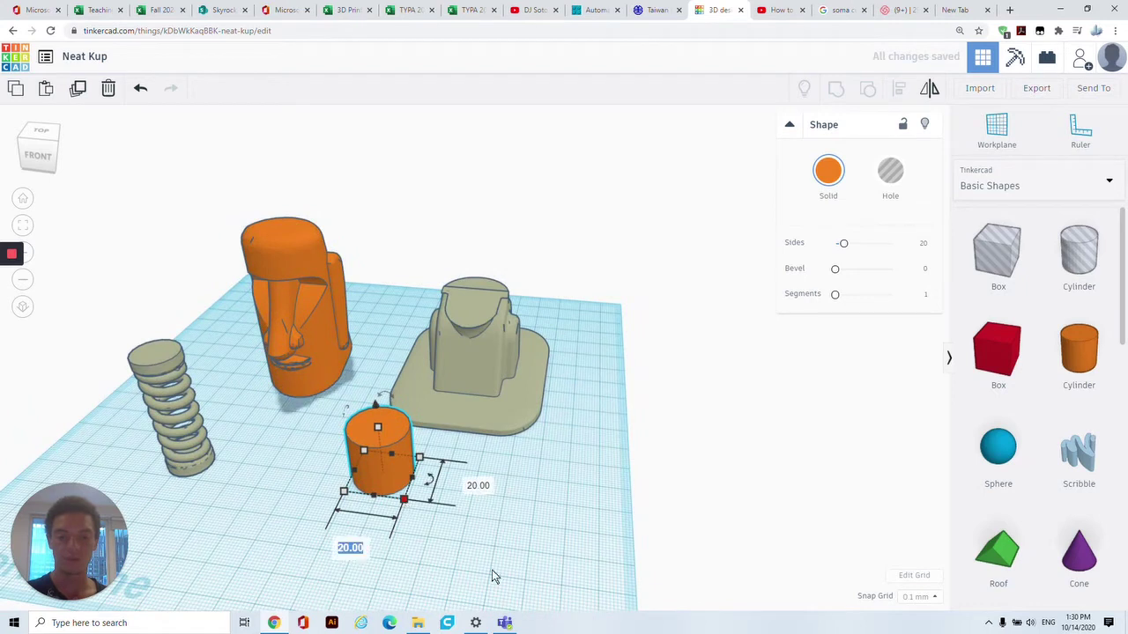
pyautogui.write('16')
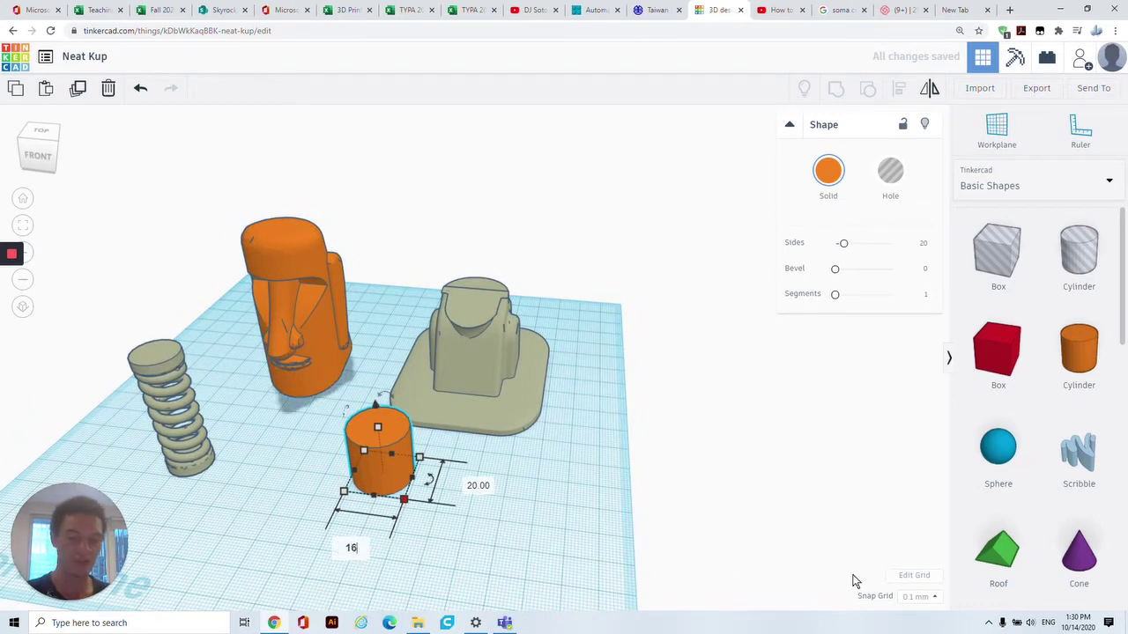
pyautogui.press('Tab')
pyautogui.write('16')
pyautogui.press('Return')
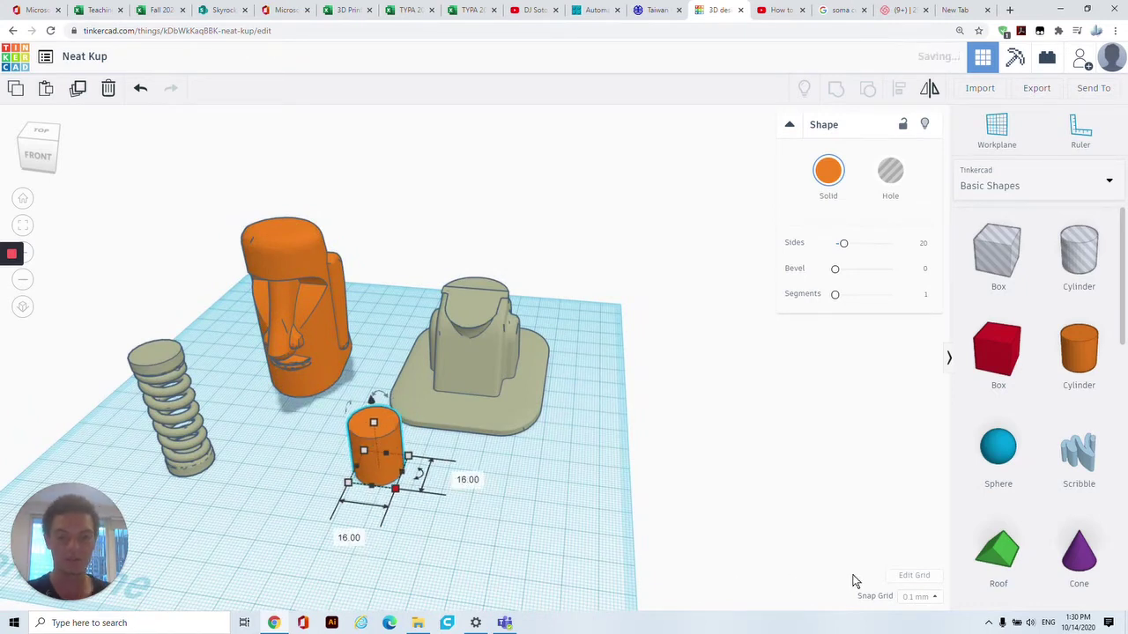
# - Move the solid cylinder onto the body, raise it to protrude from the neck and centre it there
pyautogui.moveTo(381, 442); pyautogui.dragTo(484, 353)
pyautogui.moveTo(474, 315); pyautogui.dragTo(476, 263)
pyautogui.moveTo(523, 308); pyautogui.dragTo(384, 370, button='right')
pyautogui.scroll(6, 518, 393)
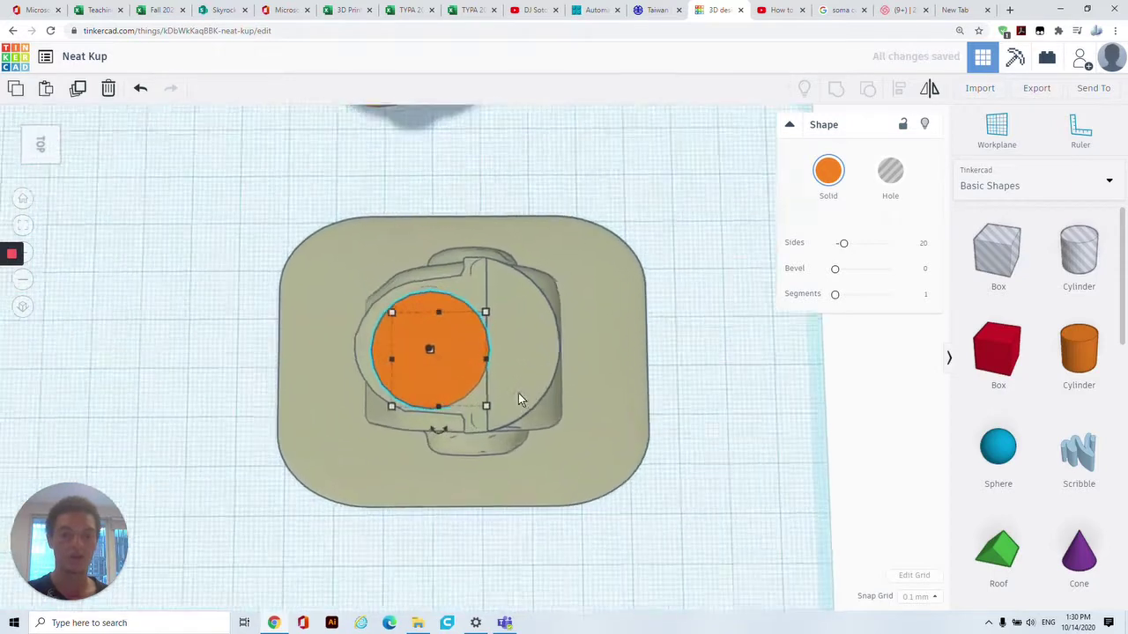
pyautogui.moveTo(454, 355); pyautogui.dragTo(485, 353)
pyautogui.moveTo(485, 353); pyautogui.dragTo(548, 328, button='right')
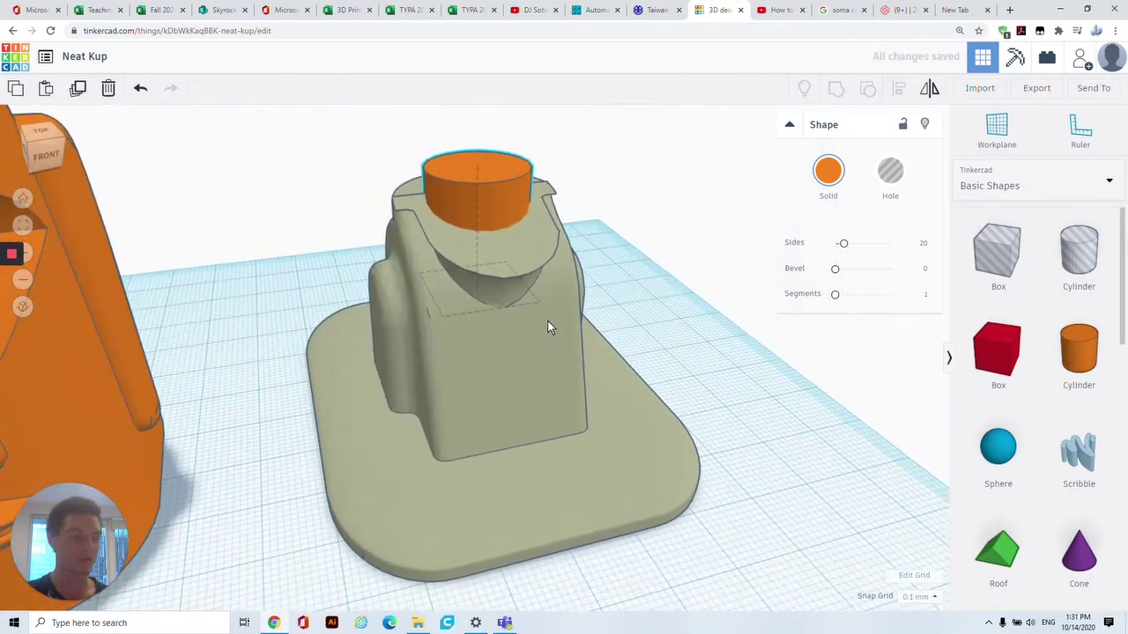
pyautogui.moveTo(625, 188); pyautogui.dragTo(574, 170, button='right')
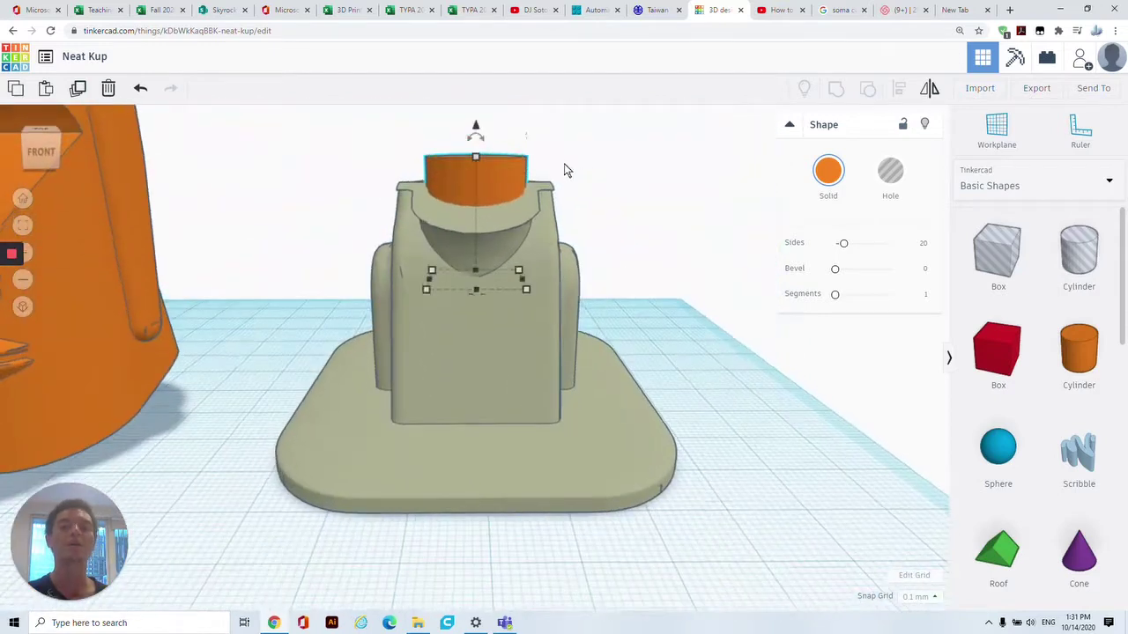
pyautogui.moveTo(476, 173); pyautogui.dragTo(478, 180)
pyautogui.moveTo(665, 191); pyautogui.dragTo(615, 292, button='right')
pyautogui.scroll(-3, 616, 295)
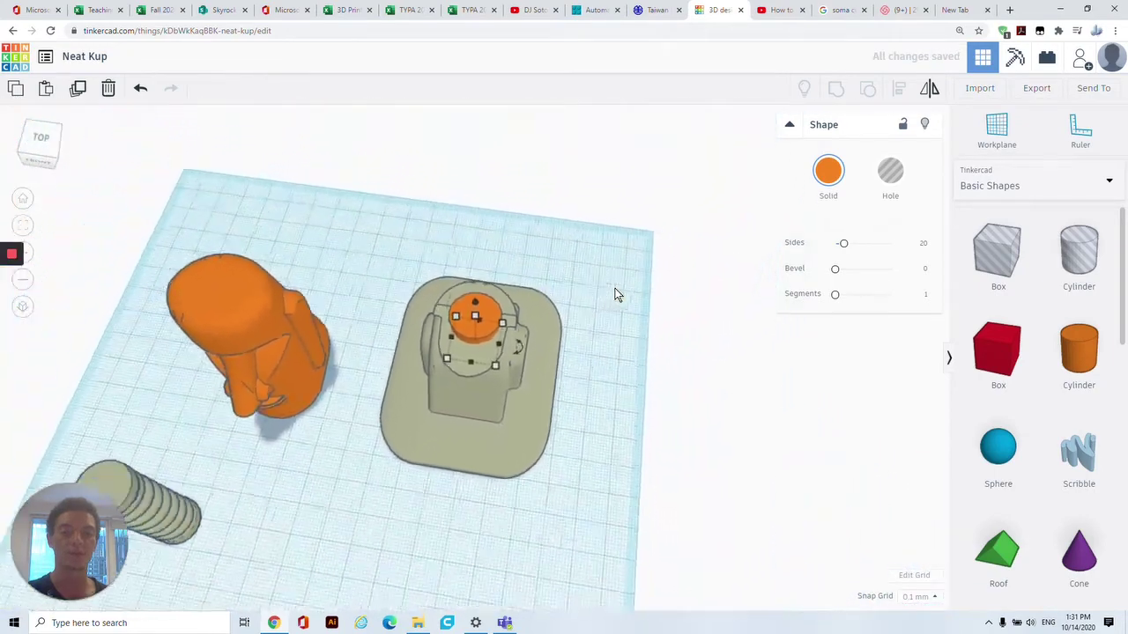
pyautogui.click(389, 455)
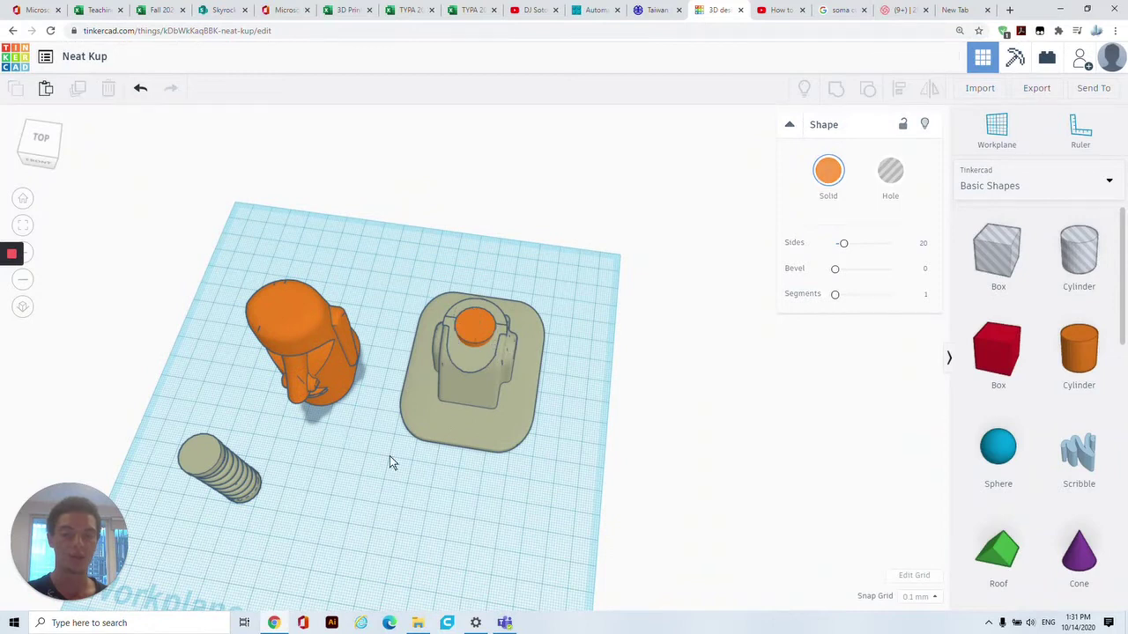
# - Add a cylinder hole in front of the body and set its length and width to 14.5 mm
pyautogui.moveTo(1048, 260); pyautogui.dragTo(383, 519)
pyautogui.scroll(-3, 475, 509)
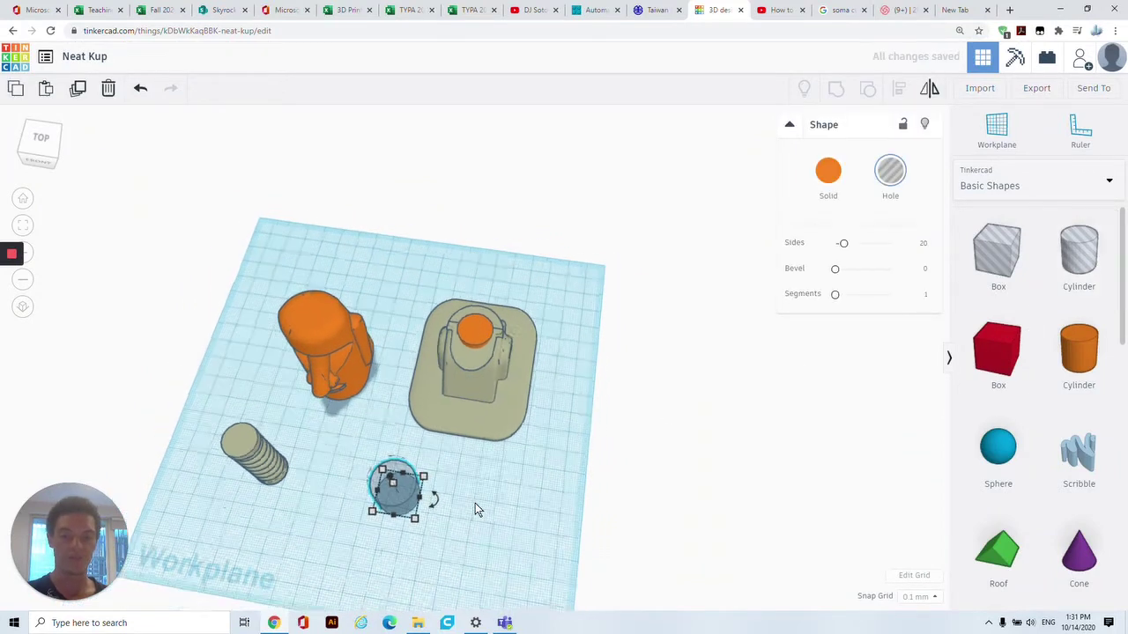
pyautogui.moveTo(304, 506); pyautogui.dragTo(467, 526, button='right')
pyautogui.scroll(3, 582, 535)
pyautogui.moveTo(582, 536); pyautogui.dragTo(535, 410, button='right')
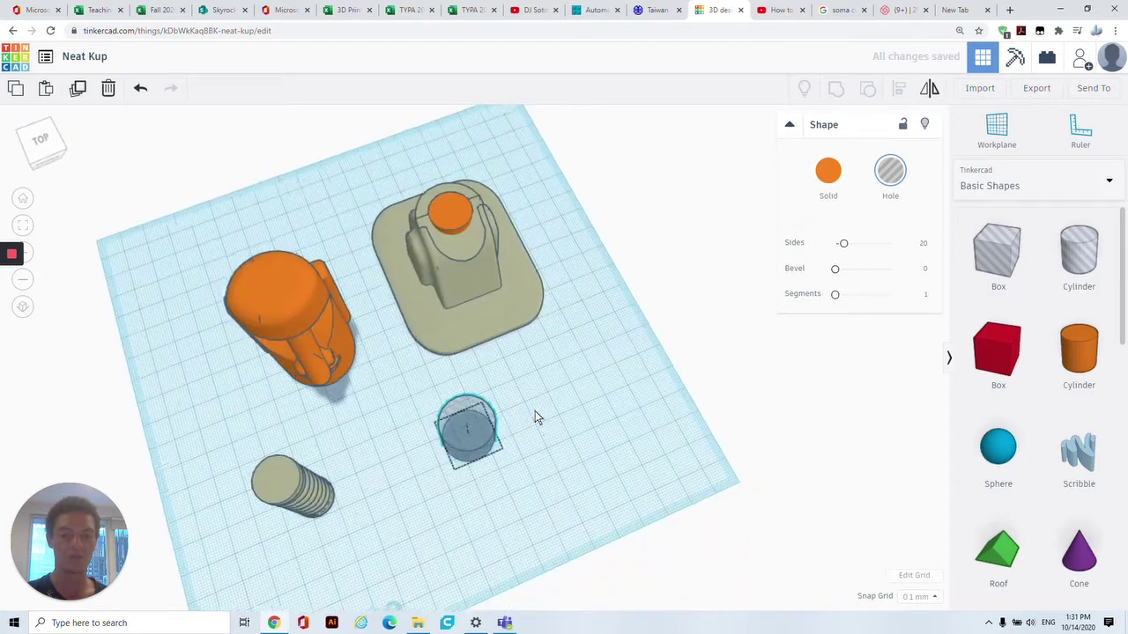
pyautogui.click(542, 399)
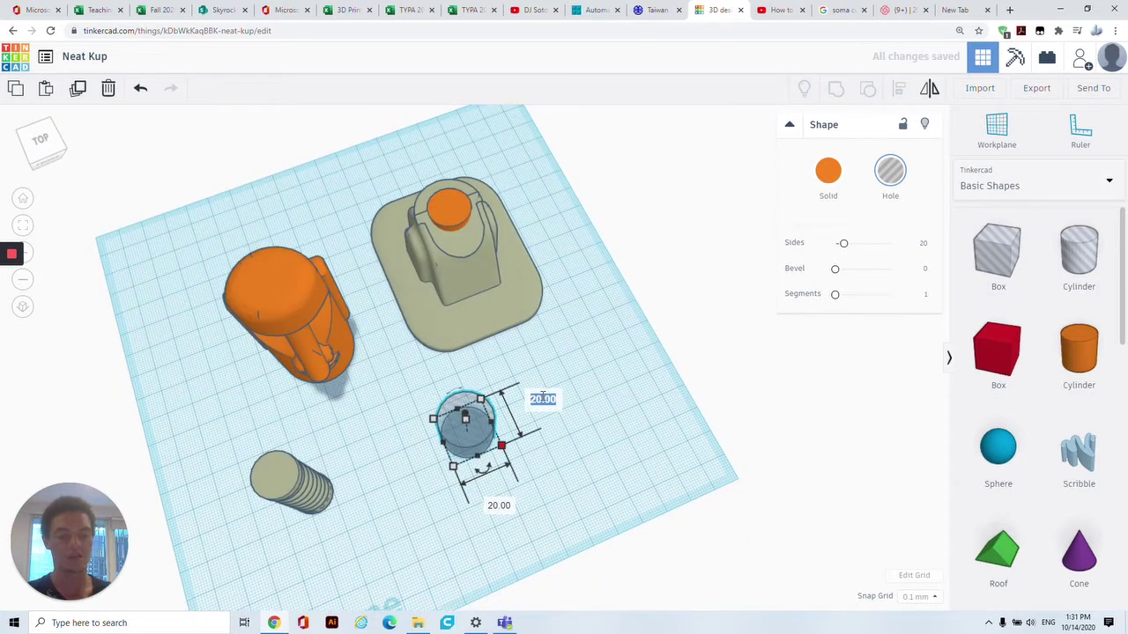
pyautogui.write('14.50')
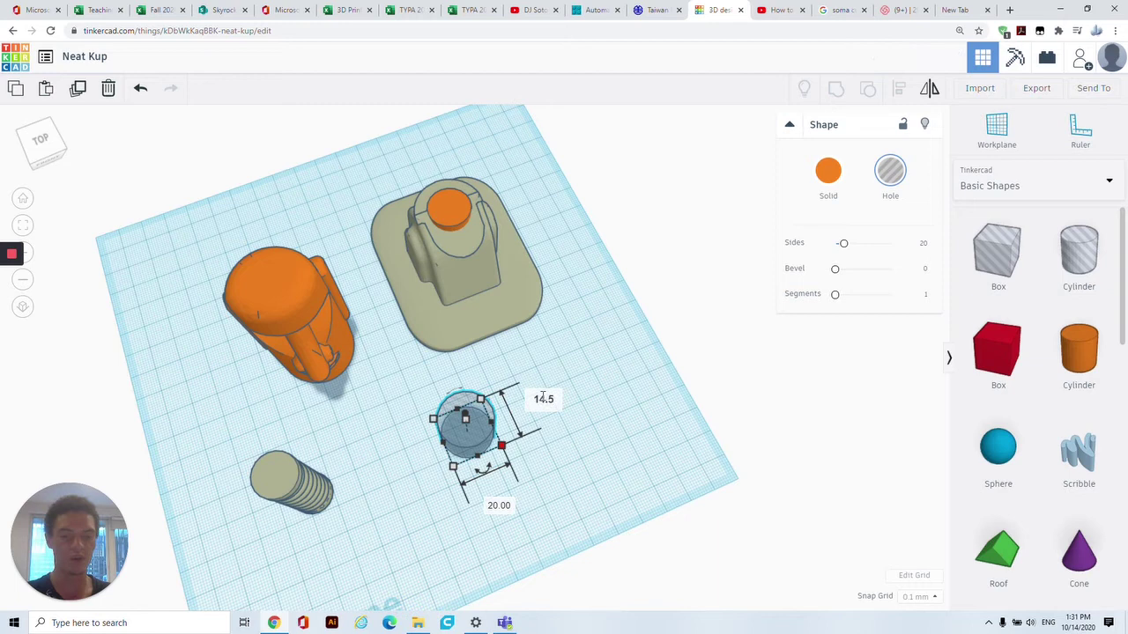
pyautogui.press('Tab')
pyautogui.write('14.5')
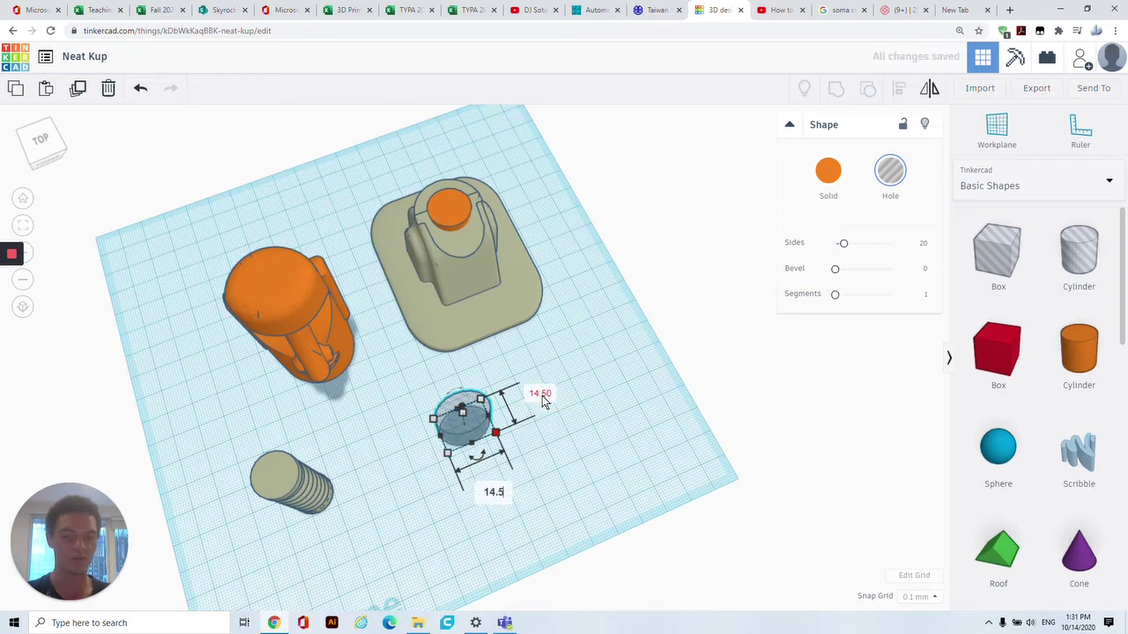
pyautogui.press('Return')
# - Move the cylinder hole close to the body's base, adjust its height and raise it about 35.7 mm above the workplane
pyautogui.moveTo(637, 408); pyautogui.dragTo(604, 402, button='right')
pyautogui.moveTo(443, 429); pyautogui.dragTo(508, 379)
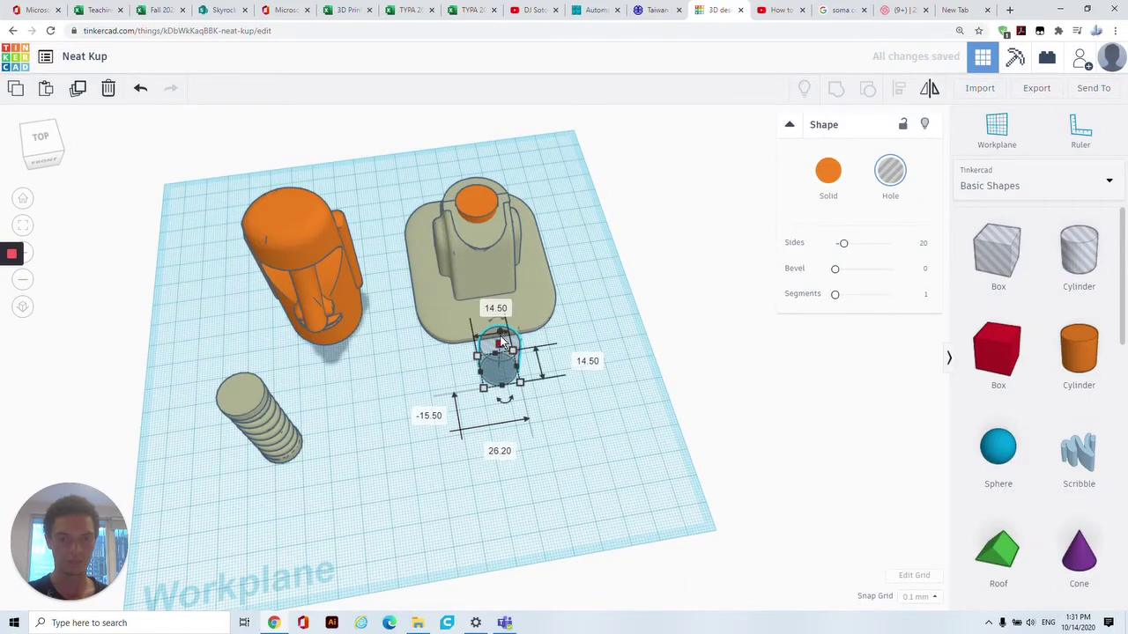
pyautogui.moveTo(500, 341); pyautogui.dragTo(549, 255)
pyautogui.moveTo(548, 255); pyautogui.dragTo(397, 264, button='right')
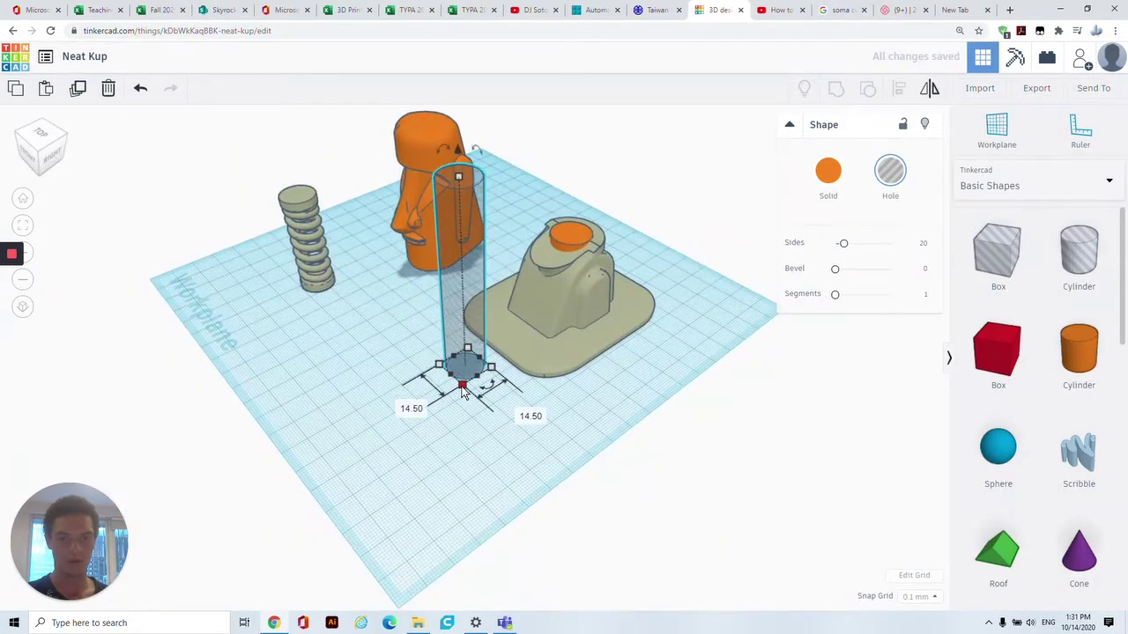
pyautogui.moveTo(458, 176); pyautogui.dragTo(452, 251)
pyautogui.moveTo(465, 299); pyautogui.dragTo(464, 185)
pyautogui.moveTo(464, 185); pyautogui.dragTo(568, 246, button='right')
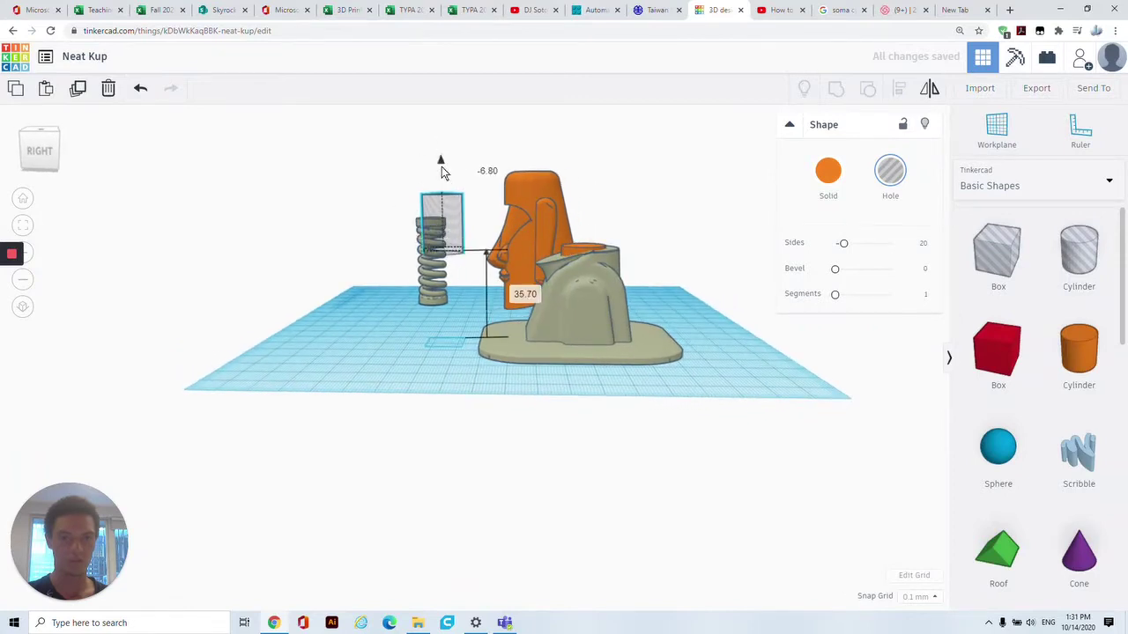
pyautogui.moveTo(315, 226); pyautogui.dragTo(585, 209, button='right')
pyautogui.moveTo(441, 220); pyautogui.dragTo(570, 286, button='right')
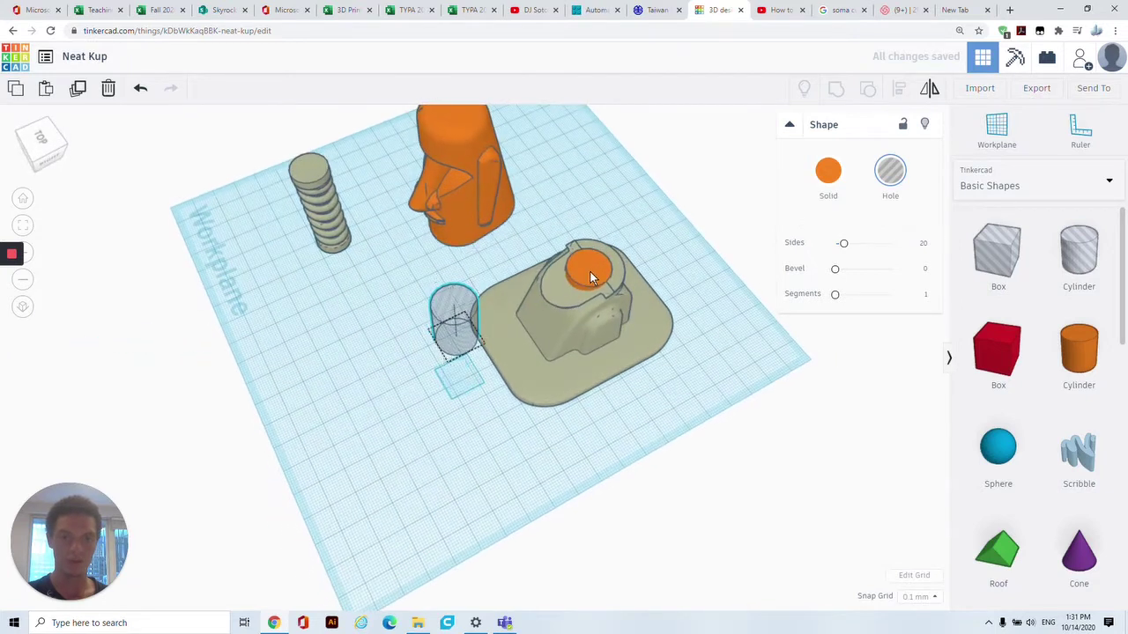
# - Centre the hole and the 16 mm solid cylinder on each other horizontally and group them into a hollow cup
pyautogui.keyDown('shift'); pyautogui.click(590, 271); pyautogui.keyUp('shift')
pyautogui.click(898, 89)
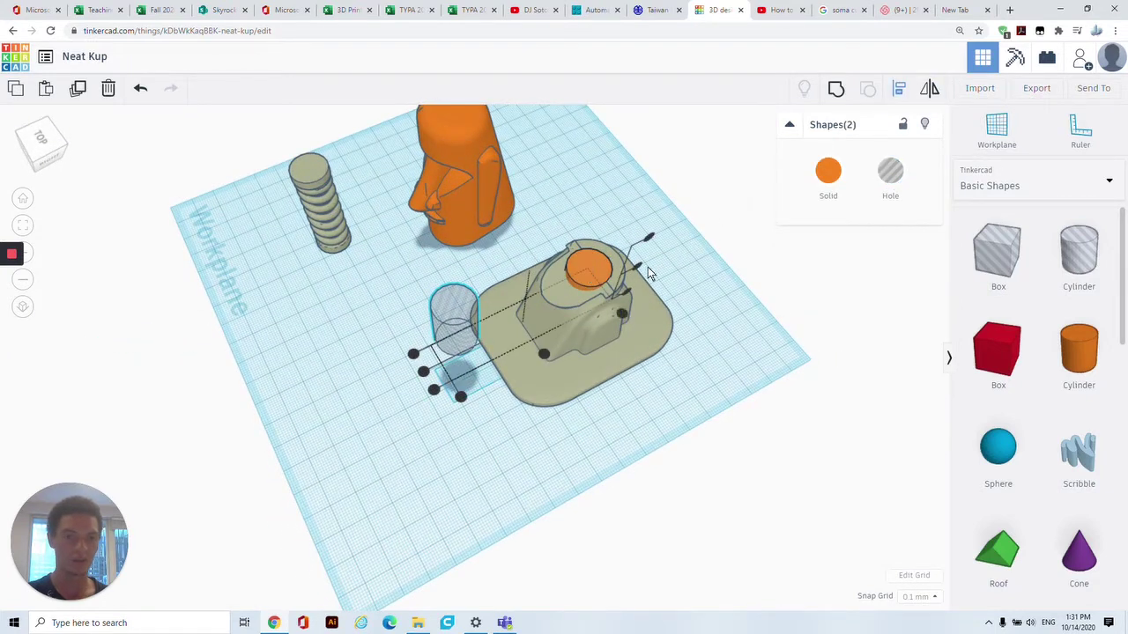
pyautogui.click(544, 356)
pyautogui.click(452, 347)
pyautogui.press('l')
pyautogui.click(489, 337)
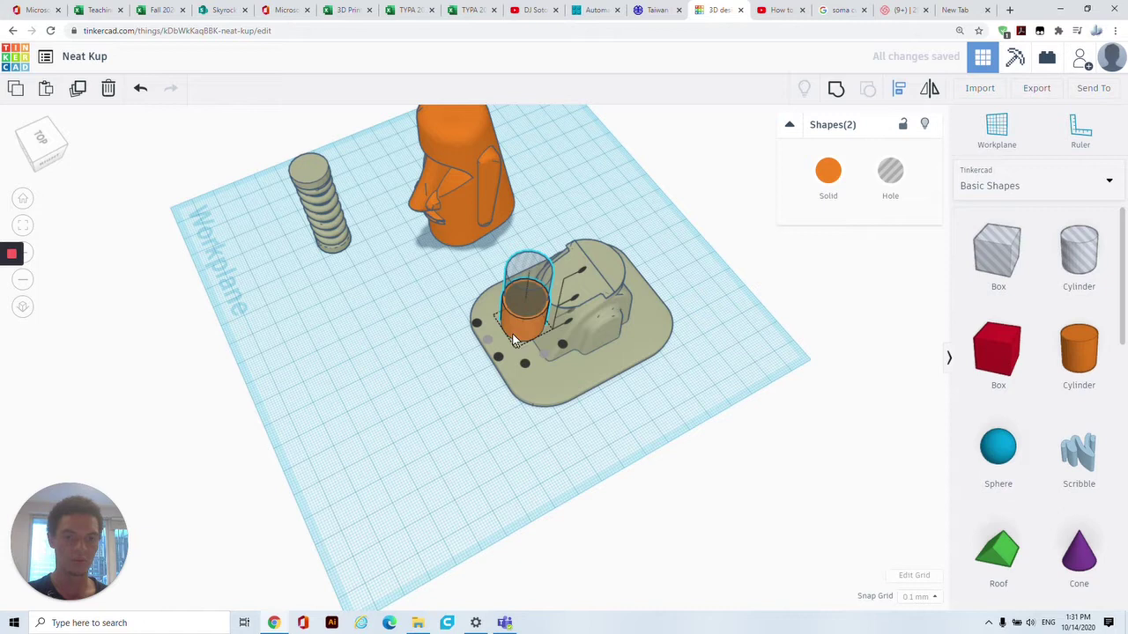
pyautogui.click(836, 88)
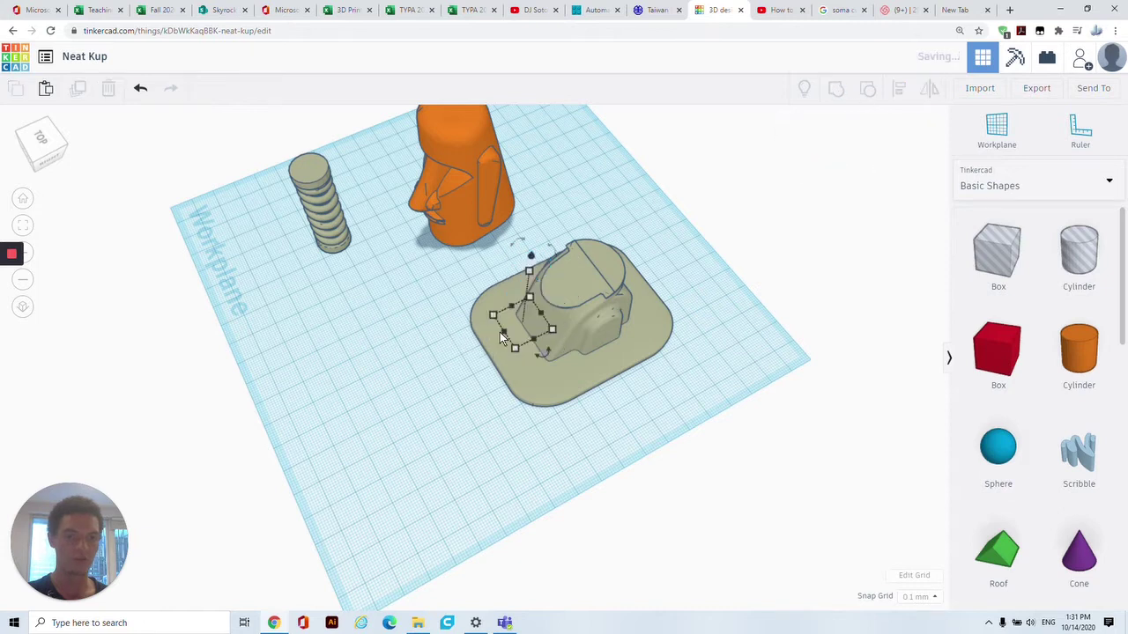
# - Move the hollow cup back onto the body's neck and check its position from the front and above
pyautogui.moveTo(519, 326); pyautogui.dragTo(592, 250)
pyautogui.moveTo(454, 289); pyautogui.dragTo(626, 226, button='right')
pyautogui.scroll(8, 493, 255)
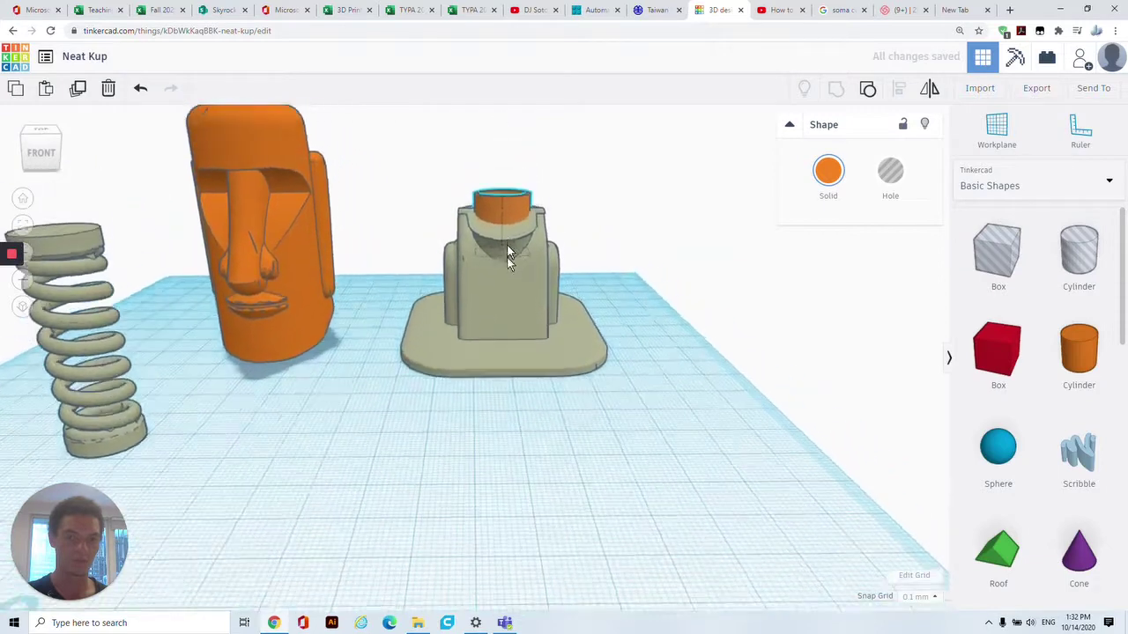
pyautogui.scroll(10, 510, 323)
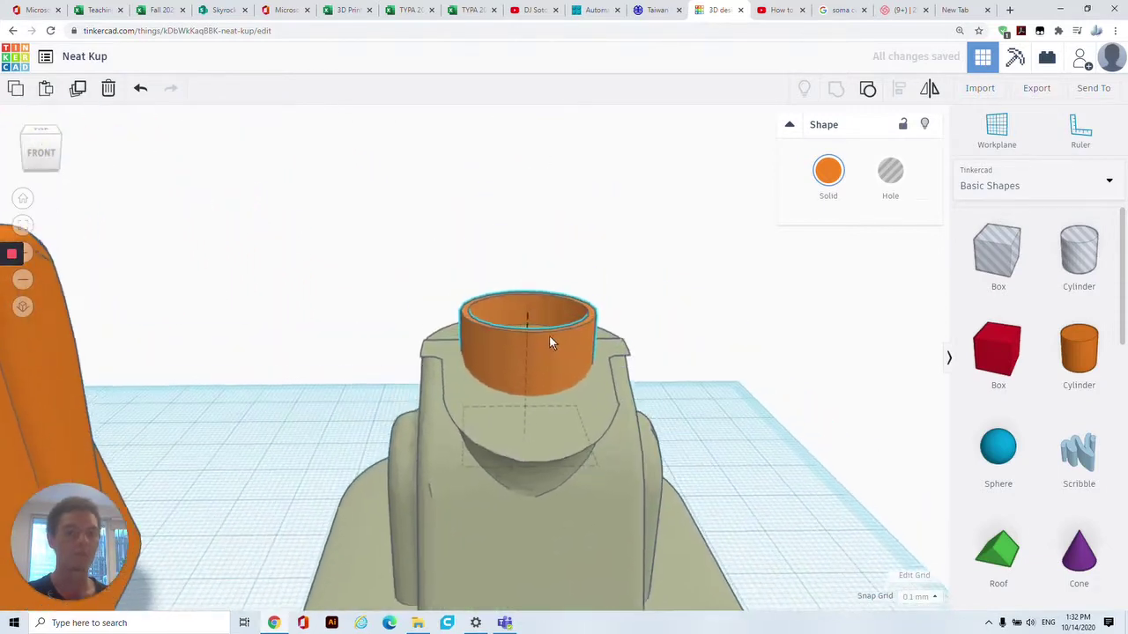
pyautogui.moveTo(488, 442); pyautogui.dragTo(254, 480, button='right')
pyautogui.moveTo(282, 323); pyautogui.dragTo(712, 511, button='right')
pyautogui.scroll(-5, 712, 511)
pyautogui.moveTo(639, 359); pyautogui.dragTo(503, 405, button='right')
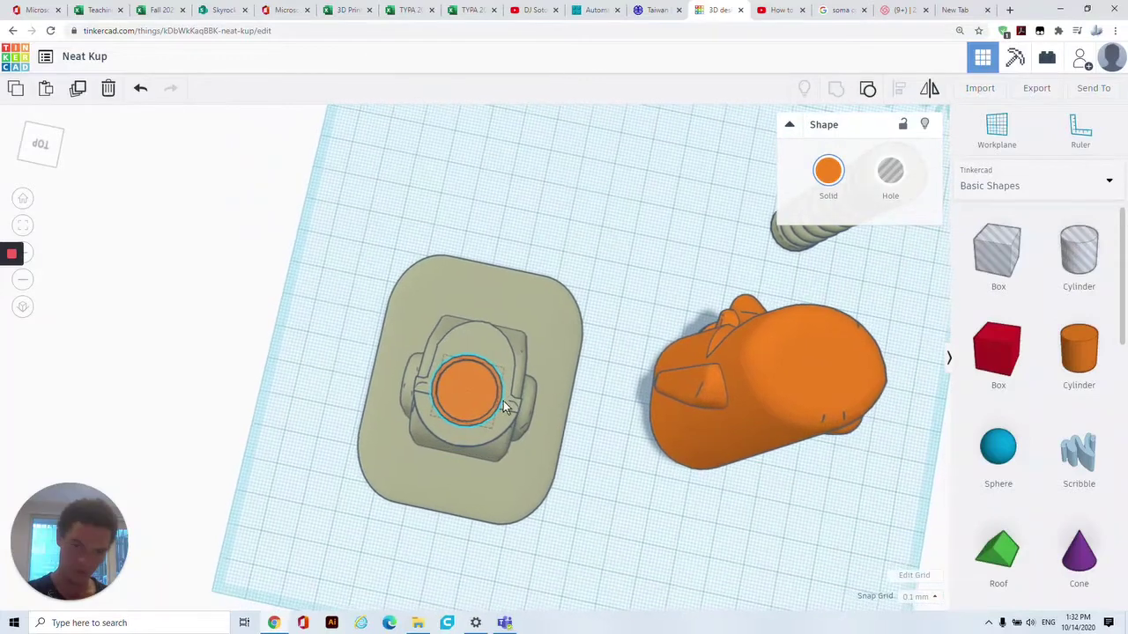
pyautogui.click(503, 404)
pyautogui.scroll(6, 514, 450)
pyautogui.moveTo(546, 458); pyautogui.dragTo(508, 362, button='right')
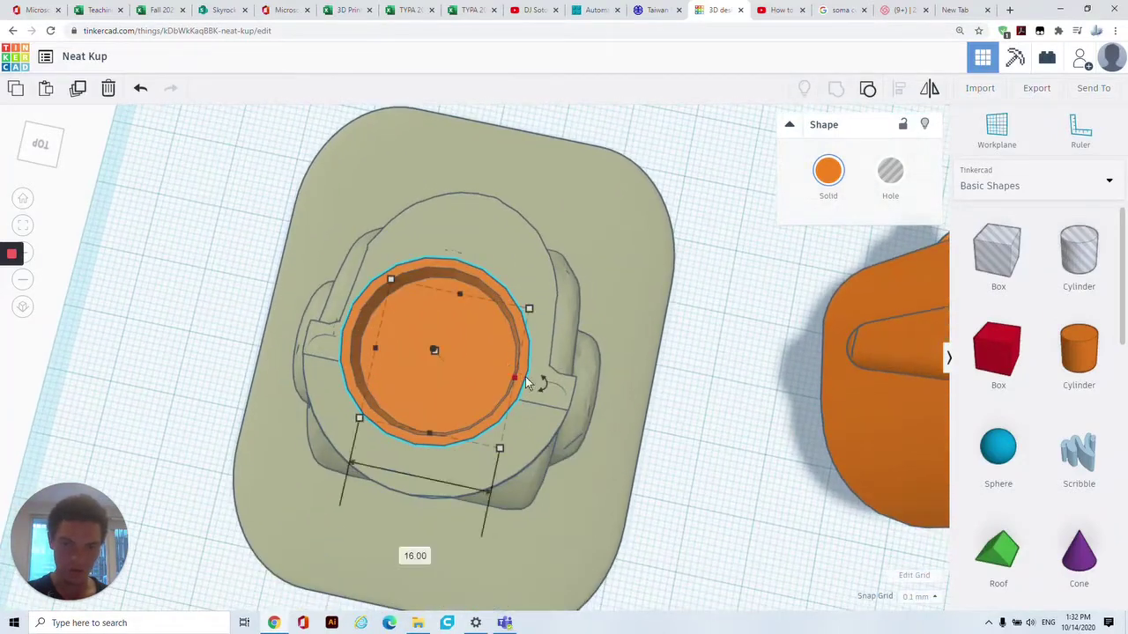
# - Ungroup the body fully to separate the neck piece from the base and the box hole
pyautogui.moveTo(626, 370); pyautogui.dragTo(355, 519, button='right')
pyautogui.click(355, 519)
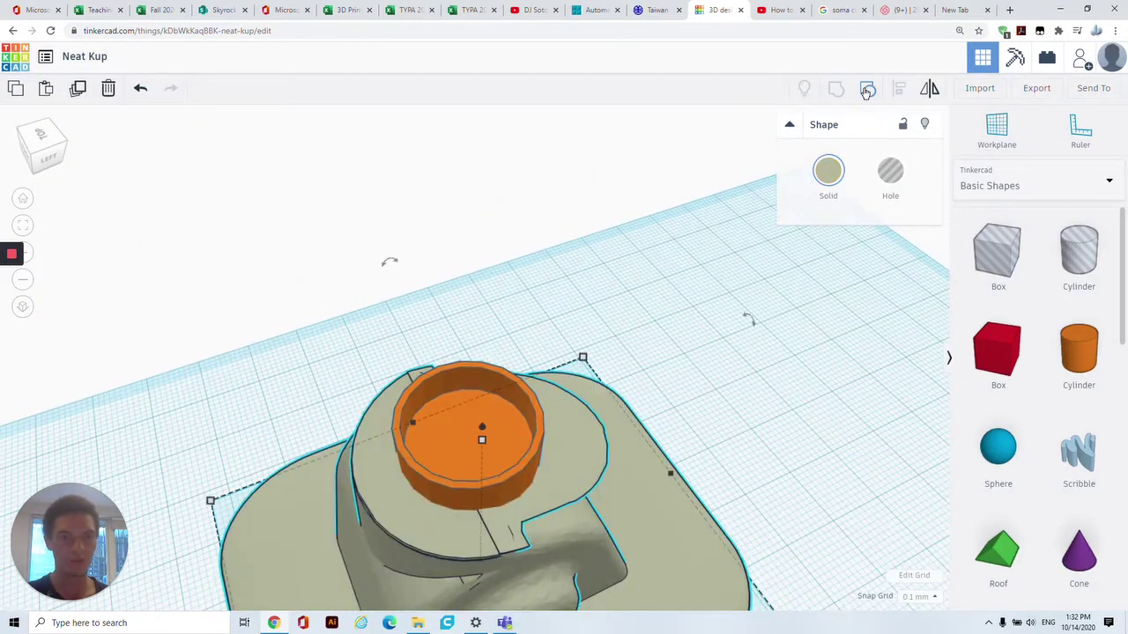
pyautogui.keyDown('shift'); pyautogui.click(618, 207); pyautogui.keyUp('shift')
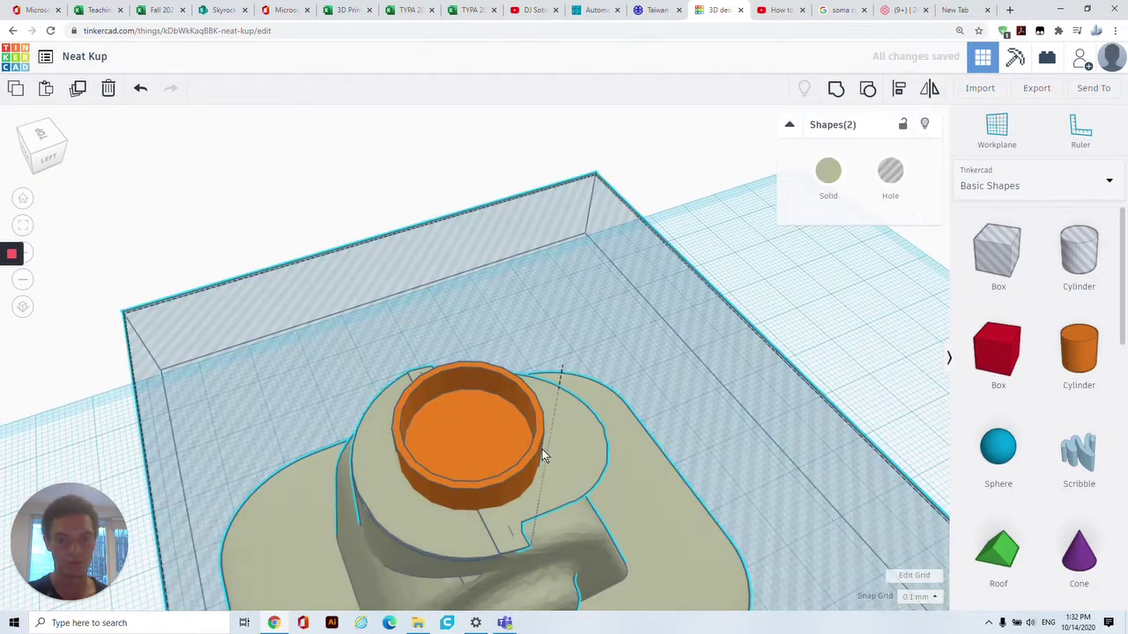
pyautogui.click(869, 89)
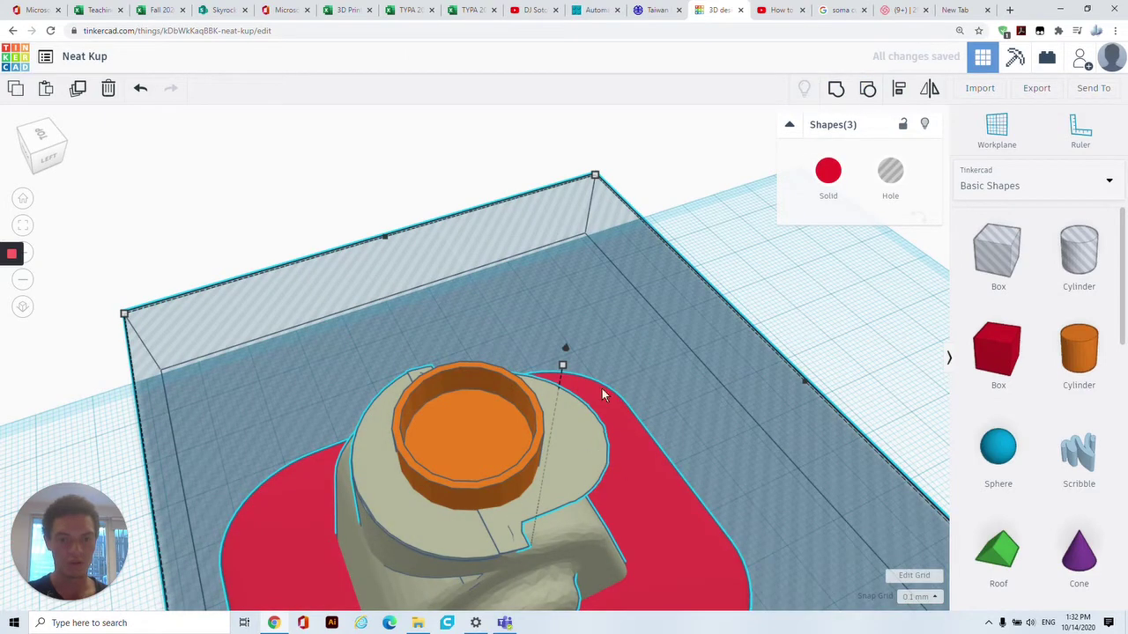
# - Select the neck piece and the cup together and align them at the centre
pyautogui.click(420, 550)
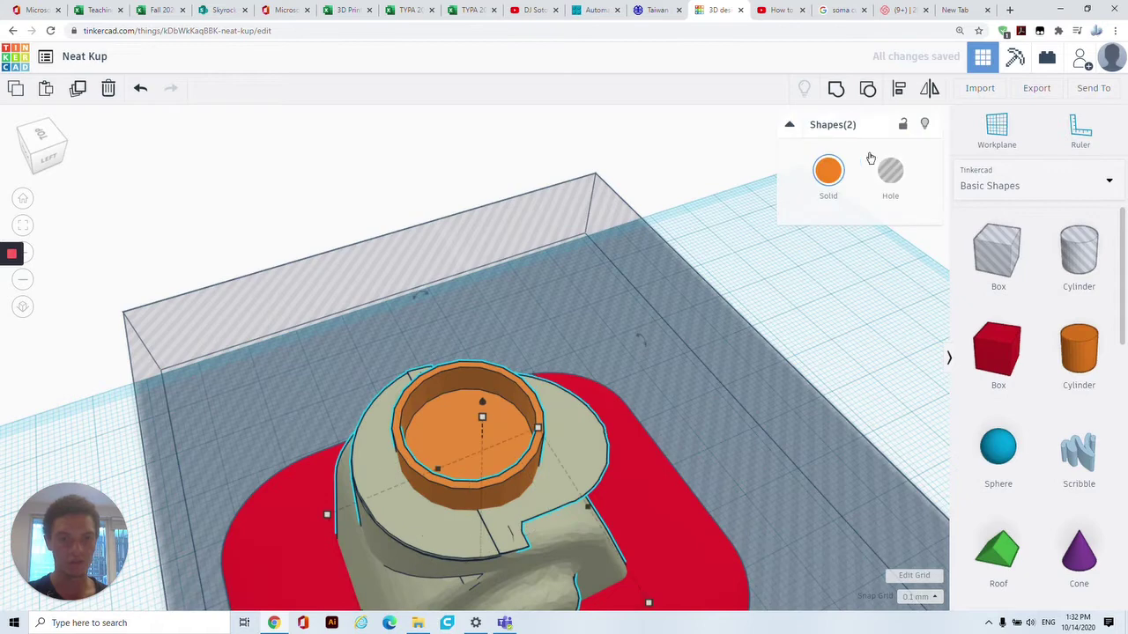
pyautogui.moveTo(348, 387); pyautogui.dragTo(494, 498, button='right')
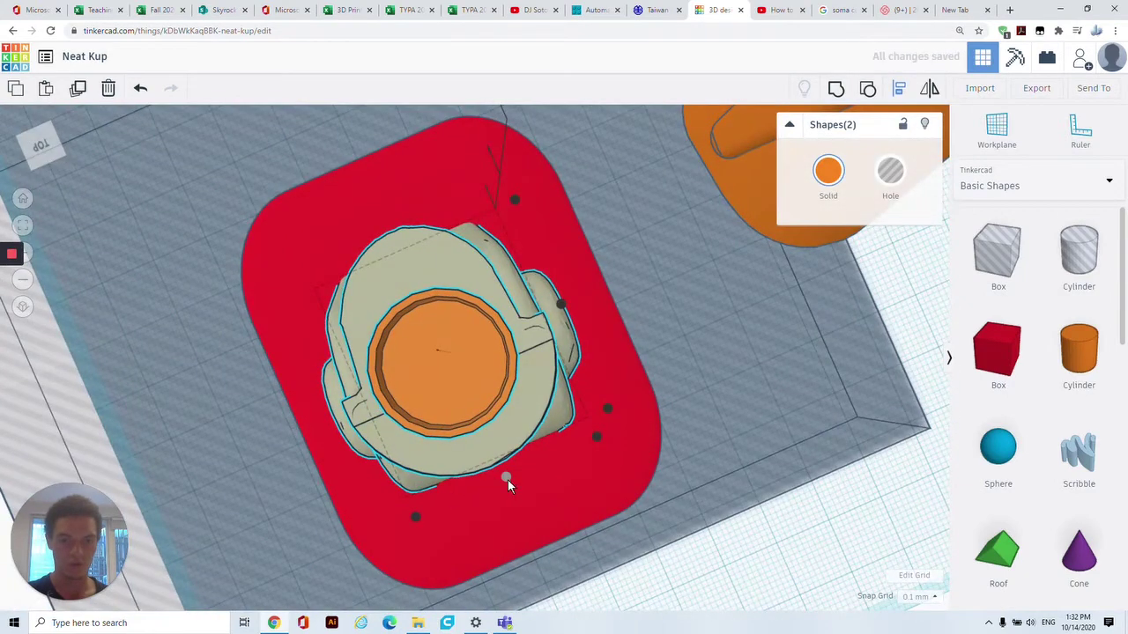
pyautogui.press('Escape')
pyautogui.click(480, 368)
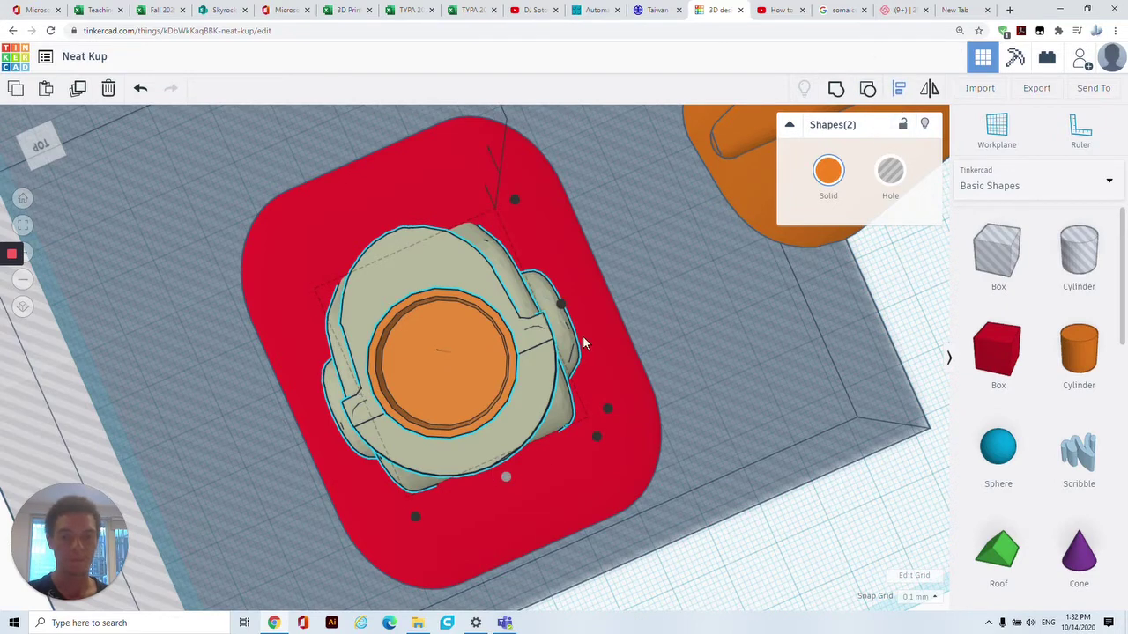
pyautogui.click(561, 304)
# - Select the cup, neck piece, base and box hole and group them into a single body
pyautogui.moveTo(144, 416); pyautogui.dragTo(843, 511, button='right')
pyautogui.moveTo(314, 421); pyautogui.dragTo(313, 423)
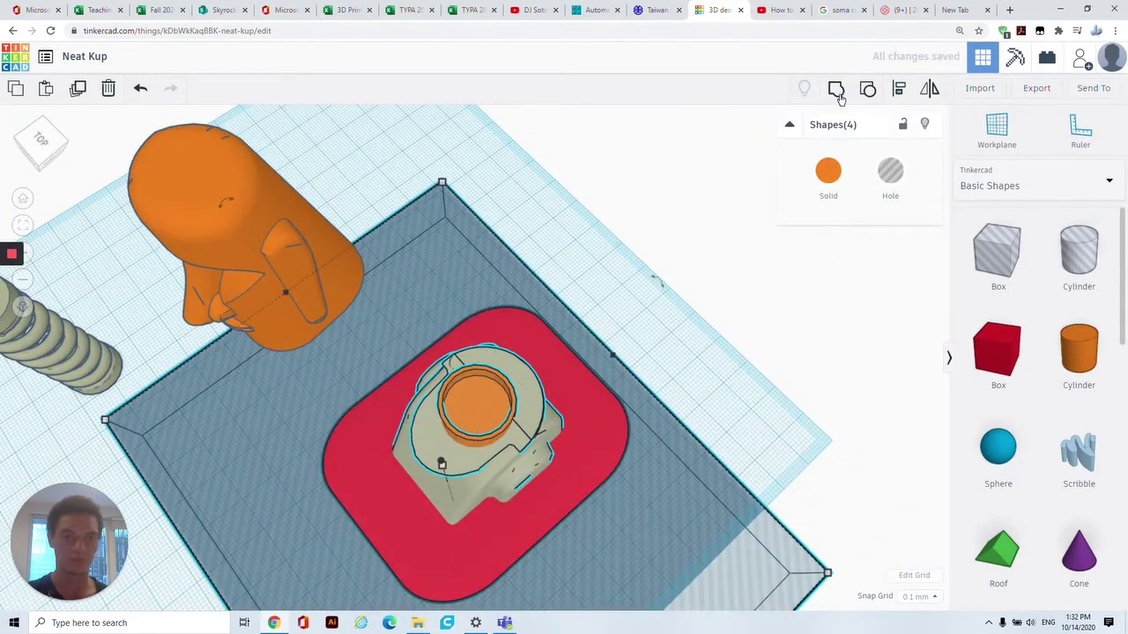
pyautogui.moveTo(791, 422); pyautogui.dragTo(221, 330, button='right')
pyautogui.hotkey('ctrl', 'g')
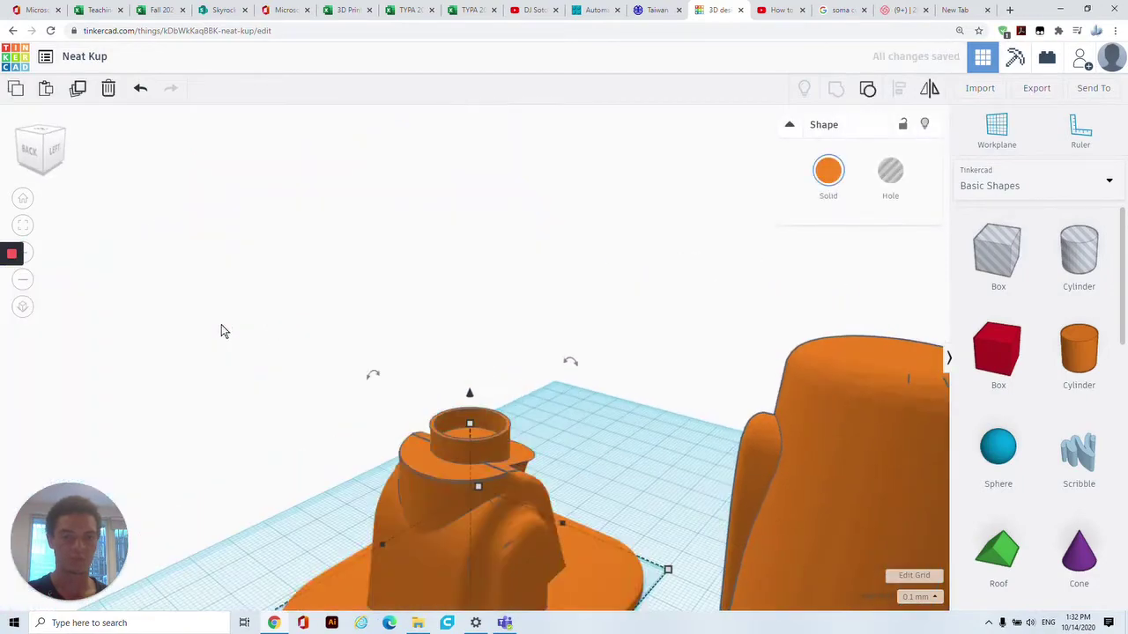
pyautogui.moveTo(253, 366); pyautogui.dragTo(282, 545, button='right')
pyautogui.scroll(-6, 282, 546)
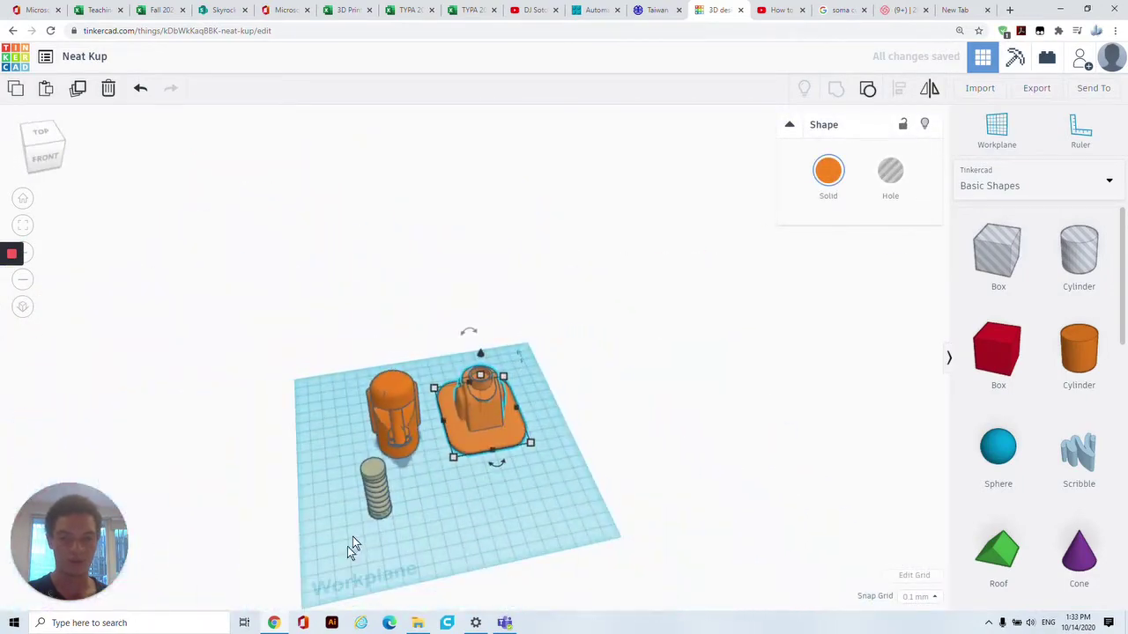
# - Move the spring over the body's cup and compare their fit from above
pyautogui.moveTo(374, 472); pyautogui.dragTo(482, 376)
pyautogui.moveTo(467, 320); pyautogui.dragTo(485, 491, button='right')
pyautogui.scroll(6, 504, 433)
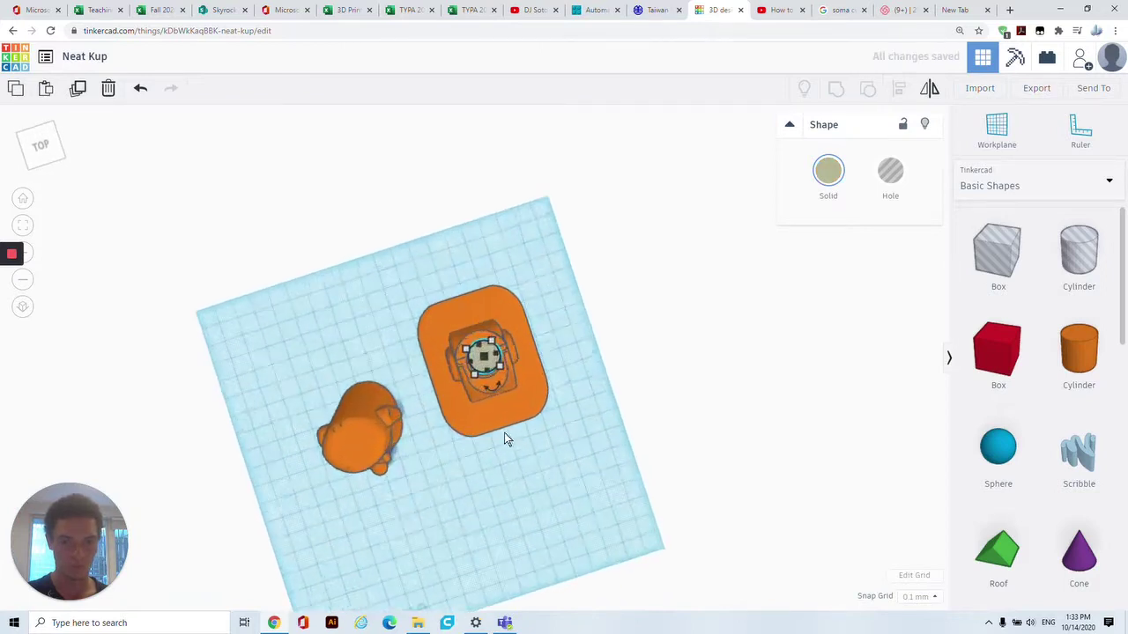
pyautogui.moveTo(503, 433); pyautogui.dragTo(561, 363, button='right')
# - Move the spring off the body to the open workplane area behind the head and body
pyautogui.moveTo(561, 363); pyautogui.dragTo(110, 264)
pyautogui.moveTo(294, 454); pyautogui.dragTo(224, 271, button='right')
pyautogui.scroll(-5, 179, 356)
pyautogui.scroll(-5, 179, 356)
pyautogui.moveTo(179, 356); pyautogui.dragTo(397, 448, button='right')
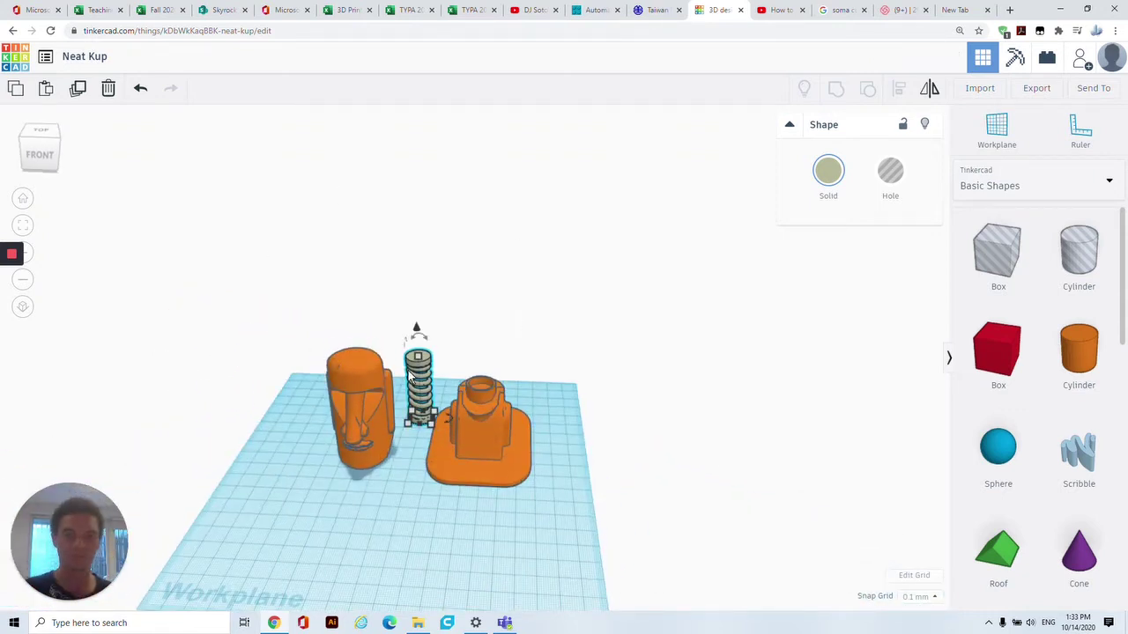
# - Move the Moai head over the body and raise it above the neck
pyautogui.click(357, 377)
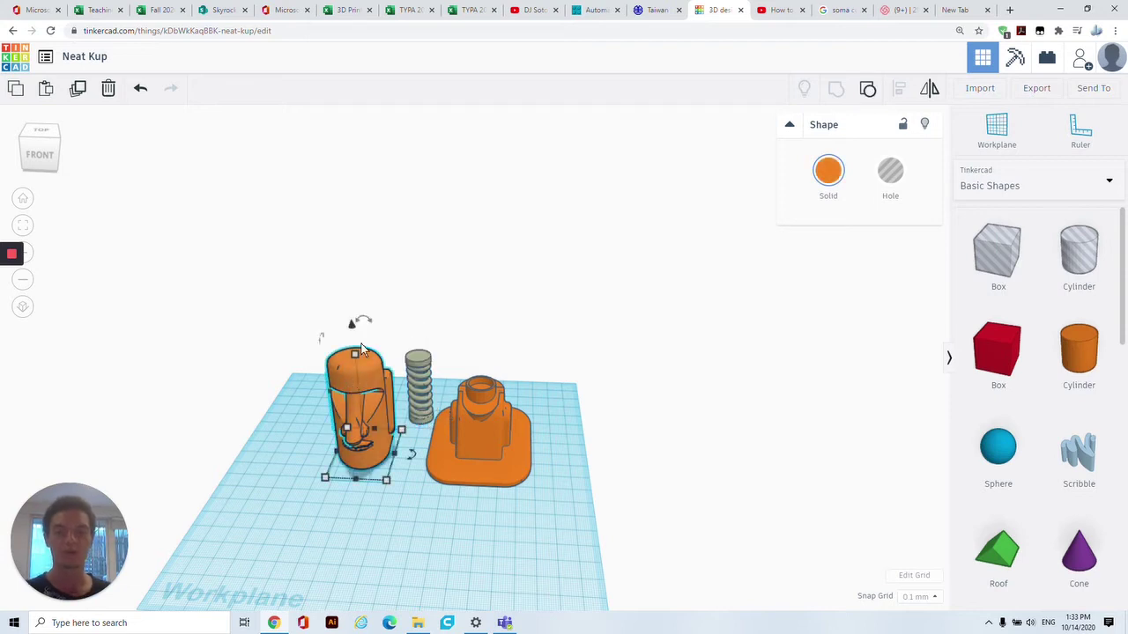
pyautogui.moveTo(370, 378); pyautogui.dragTo(497, 377)
pyautogui.moveTo(560, 329); pyautogui.dragTo(493, 329, button='right')
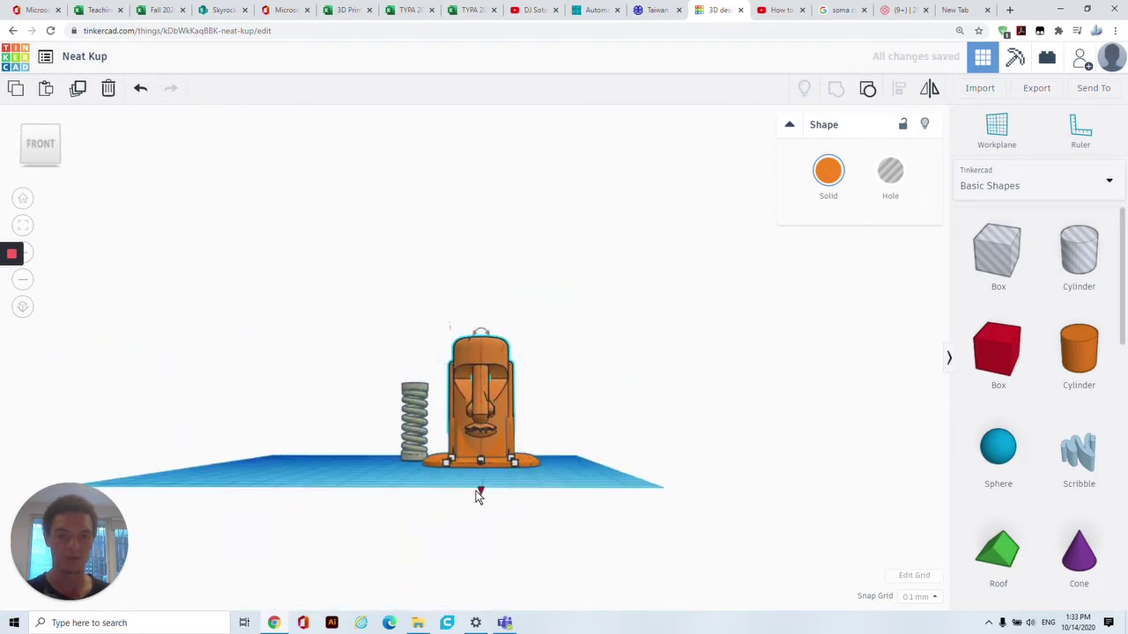
pyautogui.moveTo(480, 495); pyautogui.dragTo(487, 422)
pyautogui.moveTo(487, 423); pyautogui.dragTo(277, 435, button='right')
pyautogui.scroll(5, 279, 435)
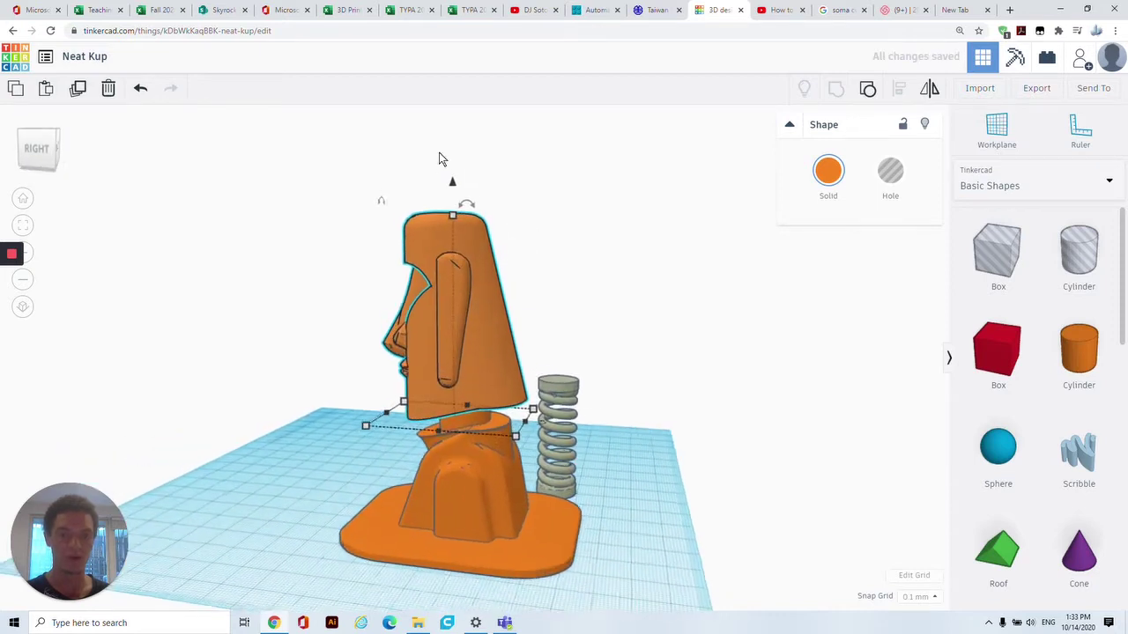
# - Adjust the head's height to about 35.9 mm above the workplane and nudge it into position over the neck
pyautogui.moveTo(453, 175); pyautogui.dragTo(455, 200)
pyautogui.moveTo(468, 211)
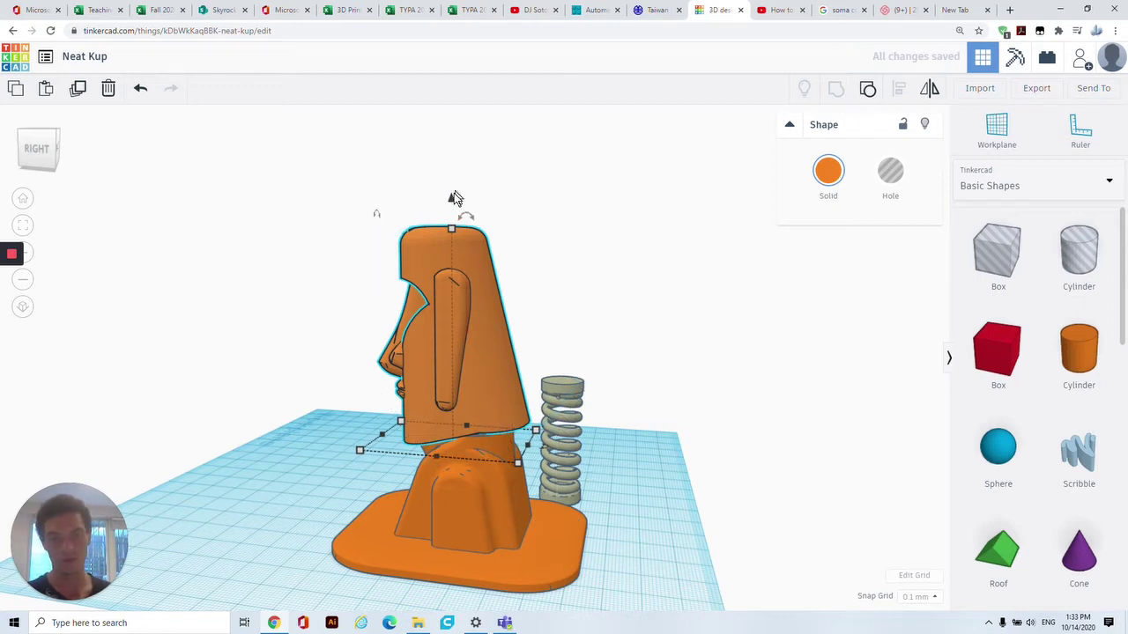
pyautogui.moveTo(451, 204); pyautogui.dragTo(453, 181)
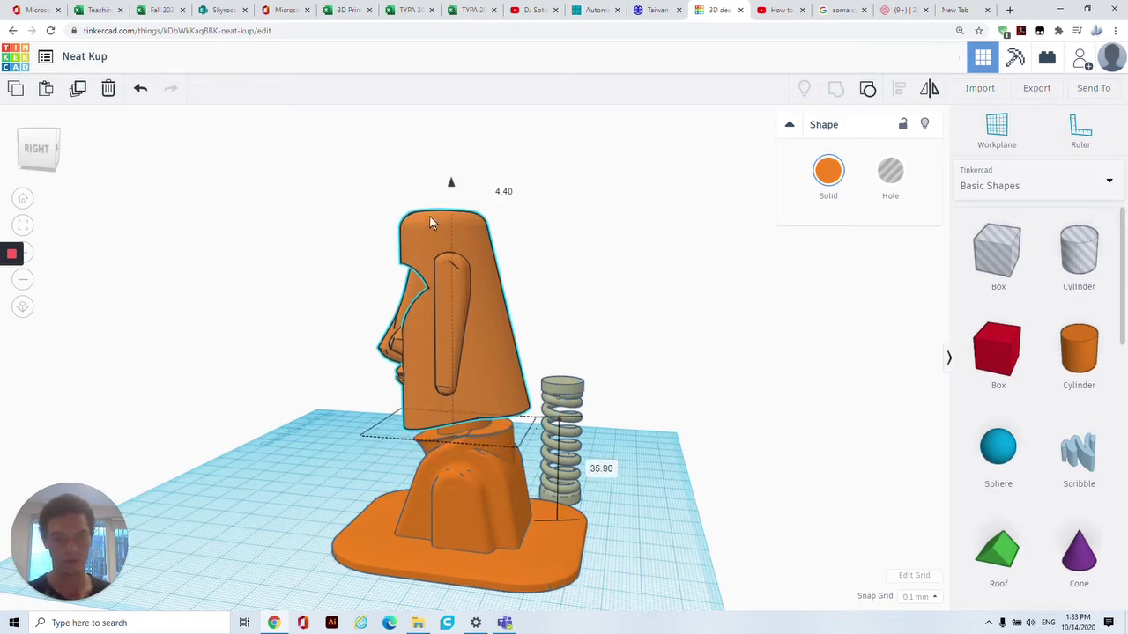
pyautogui.moveTo(453, 181); pyautogui.dragTo(490, 421, button='right')
pyautogui.moveTo(491, 416); pyautogui.dragTo(490, 408)
pyautogui.moveTo(606, 456); pyautogui.dragTo(361, 319, button='right')
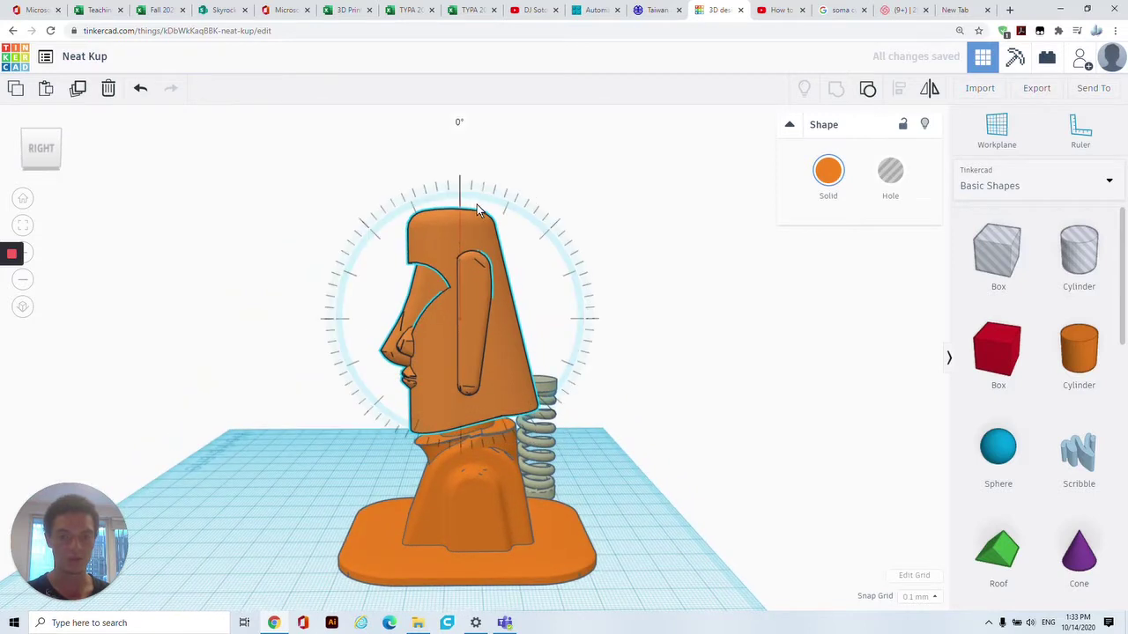
# - Turn the snap grid off and tilt the Moai head to -6° in the side plane
pyautogui.moveTo(486, 207); pyautogui.dragTo(489, 211)
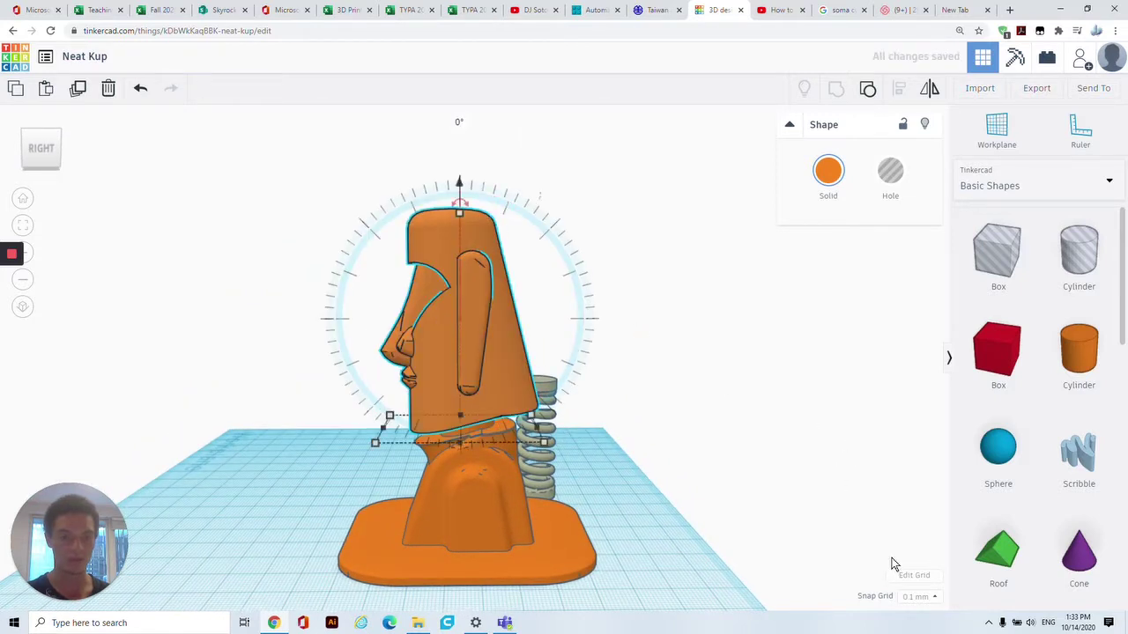
pyautogui.click(915, 598)
pyautogui.click(915, 466)
pyautogui.moveTo(459, 203); pyautogui.dragTo(466, 171)
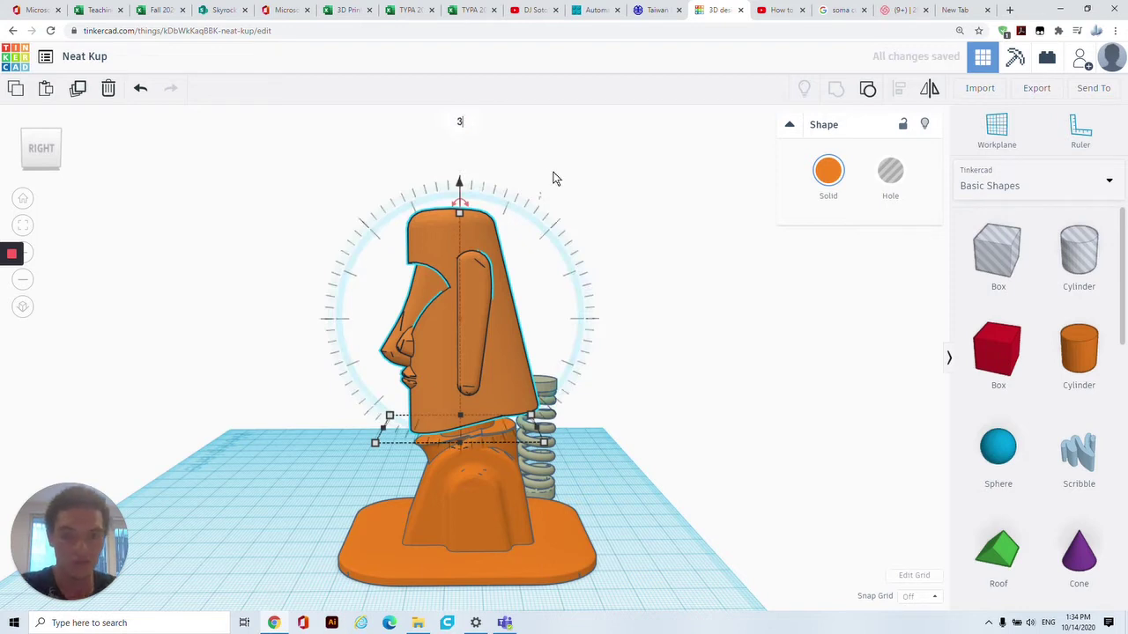
pyautogui.press('Return')
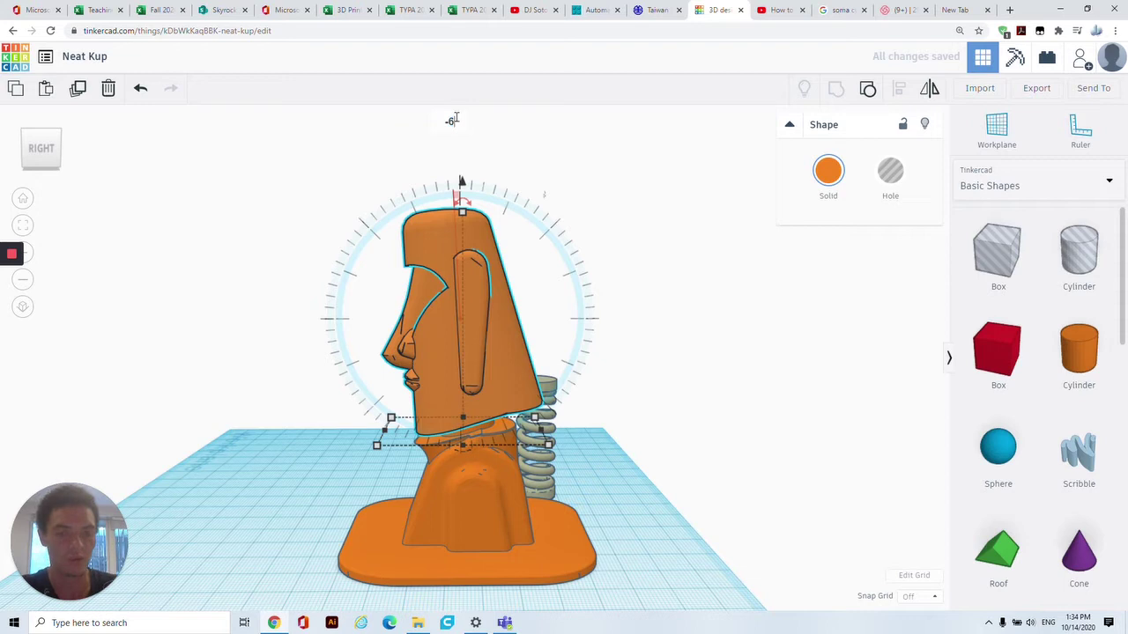
pyautogui.press('Return')
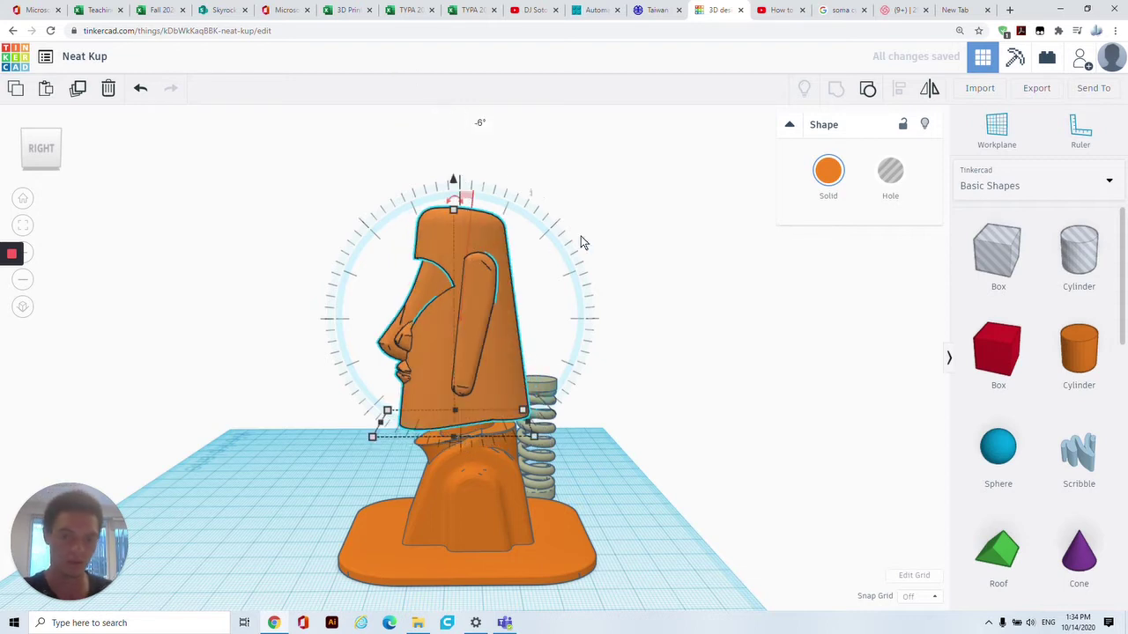
# - Lower the Moai head slightly toward the body's neck
pyautogui.click(256, 416)
pyautogui.moveTo(255, 416); pyautogui.dragTo(487, 318, button='right')
pyautogui.click(487, 318)
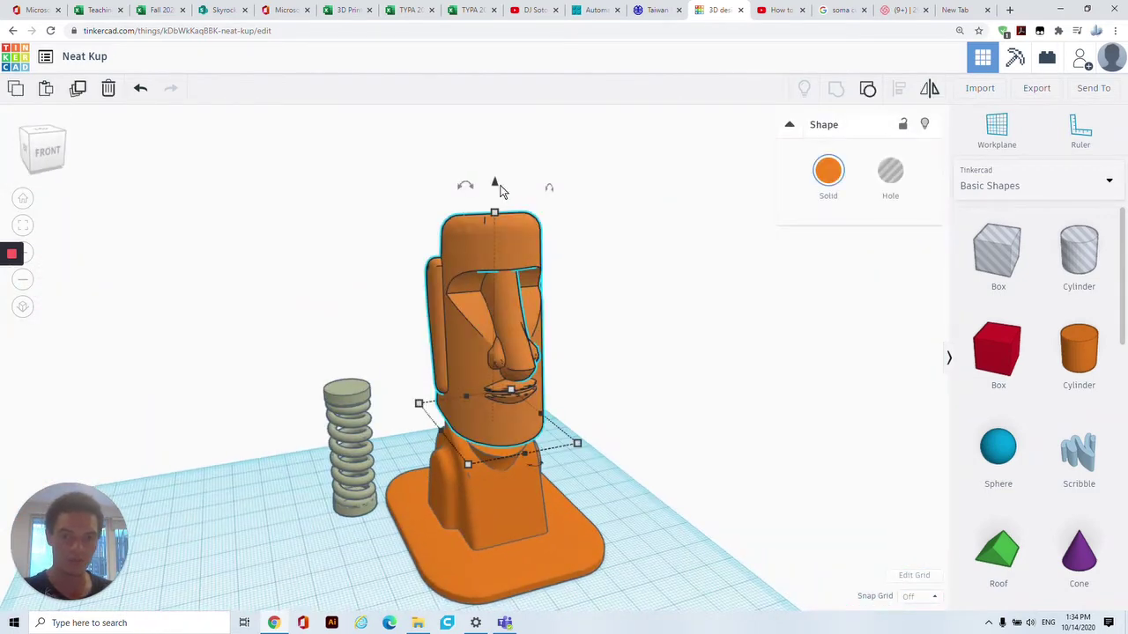
pyautogui.moveTo(495, 188); pyautogui.dragTo(497, 196)
# - Select the Moai head and body together and align their centres along the base's front-to-back direction
pyautogui.moveTo(619, 379); pyautogui.dragTo(493, 223, button='middle')
pyautogui.moveTo(498, 234); pyautogui.dragTo(807, 474, button='right')
pyautogui.scroll(-6, 807, 473)
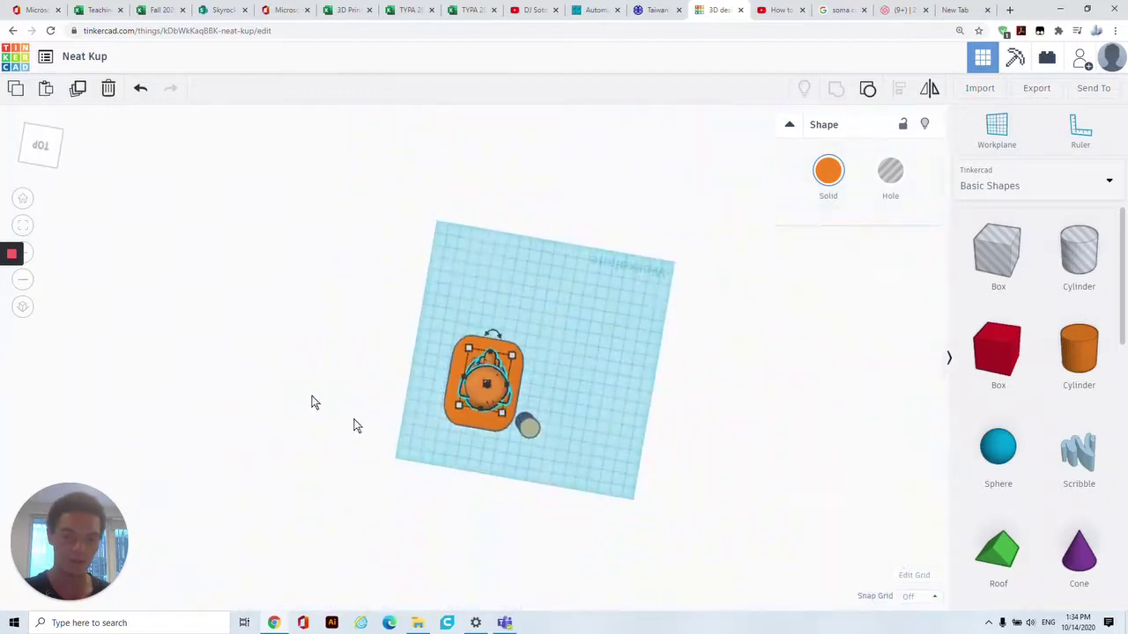
pyautogui.moveTo(490, 435); pyautogui.dragTo(490, 434)
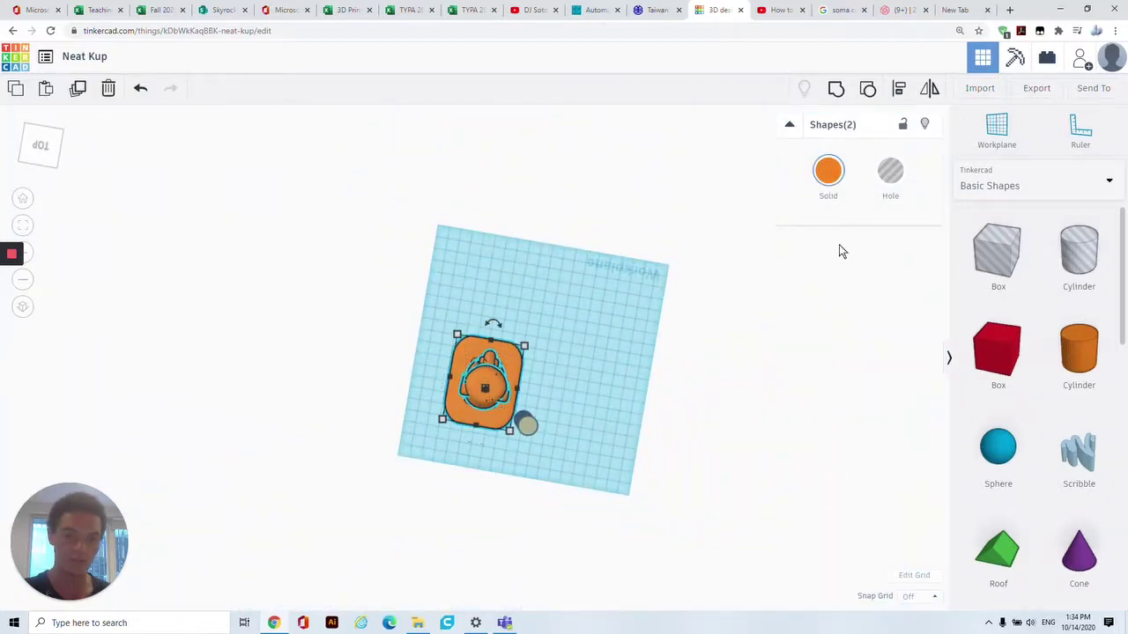
pyautogui.click(903, 90)
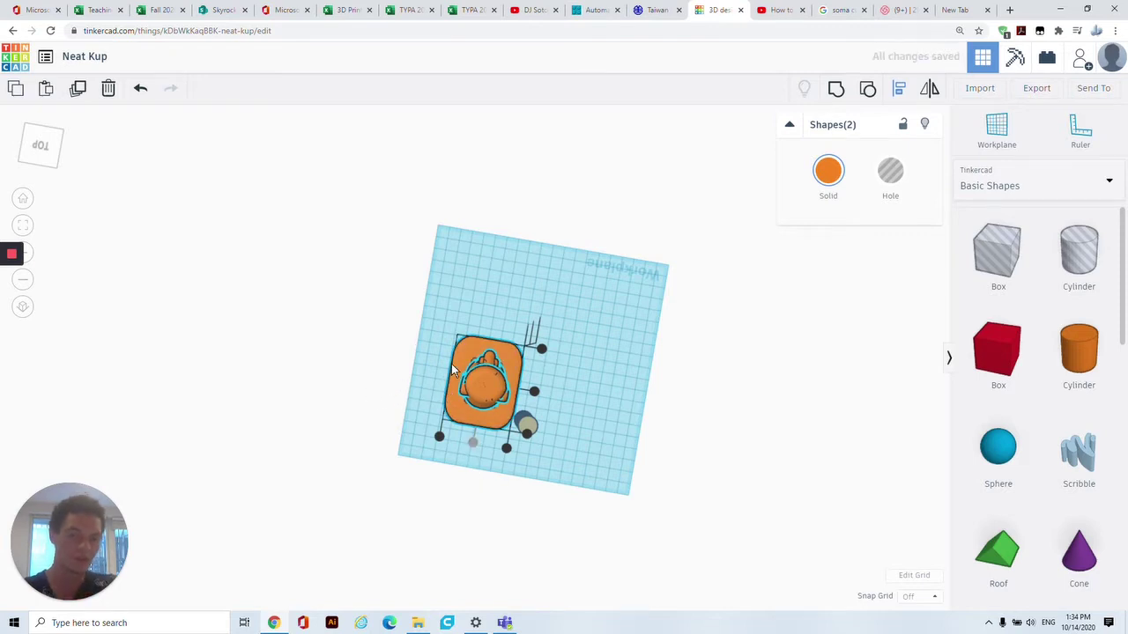
pyautogui.click(536, 393)
# - Examine how the aligned head sits over the neck from the side and the front
pyautogui.moveTo(415, 298); pyautogui.dragTo(308, 267, button='right')
pyautogui.scroll(1, 416, 332)
pyautogui.press('l')
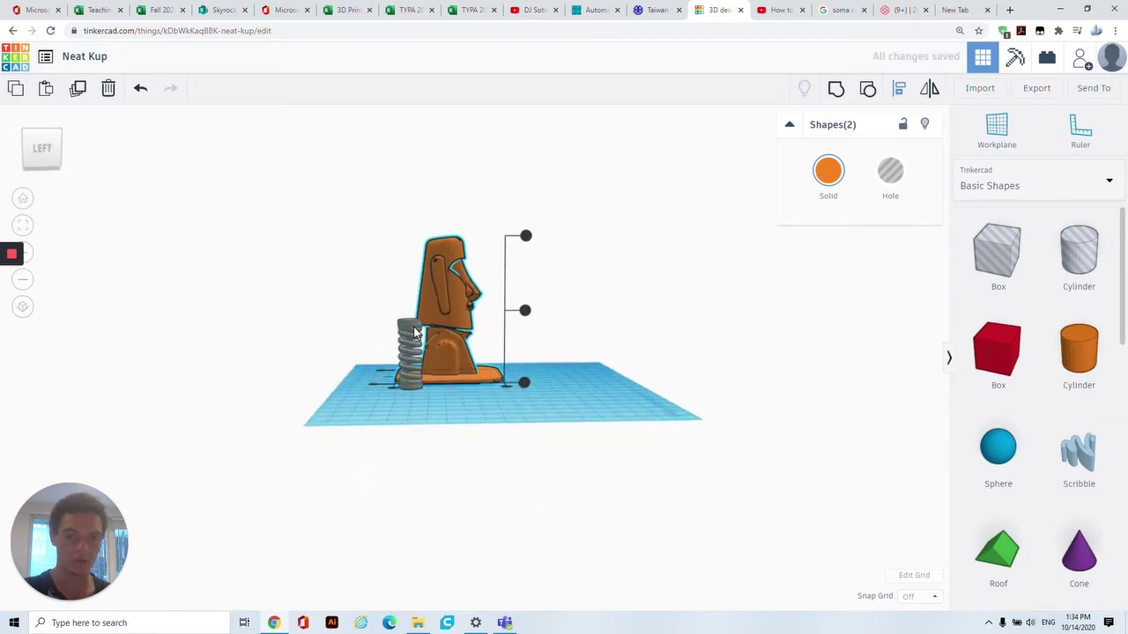
pyautogui.scroll(8, 469, 342)
pyautogui.click(503, 456)
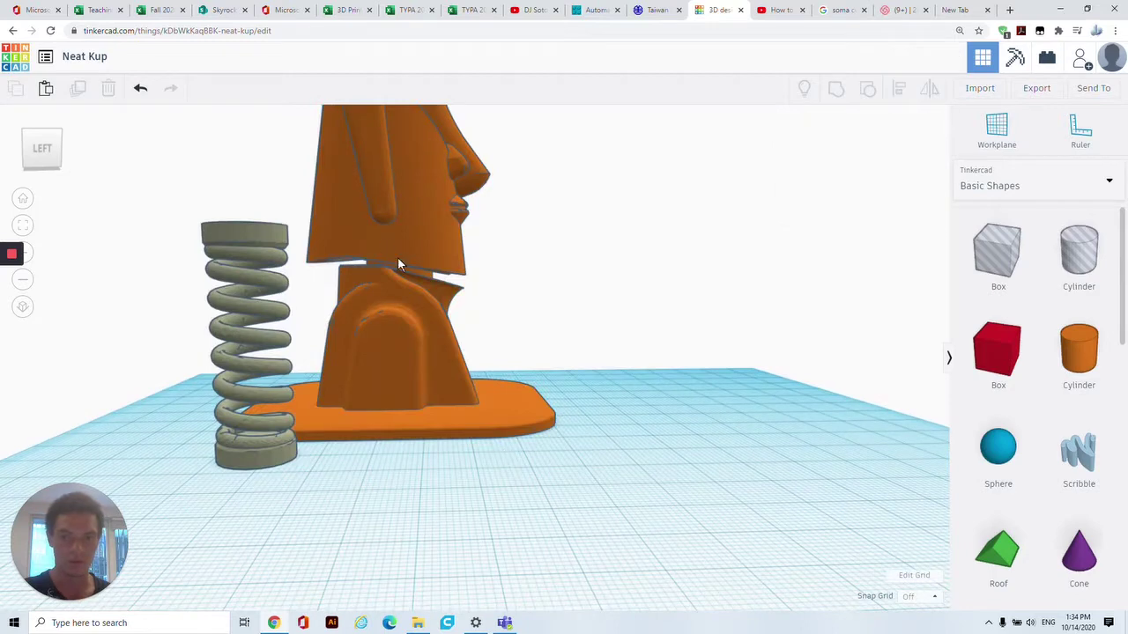
pyautogui.moveTo(435, 242)
pyautogui.mouseDown()
pyautogui.moveTo(424, 242)
pyautogui.moveTo(435, 242)
pyautogui.mouseUp()
pyautogui.click(586, 264)
pyautogui.moveTo(587, 264); pyautogui.dragTo(418, 285, button='right')
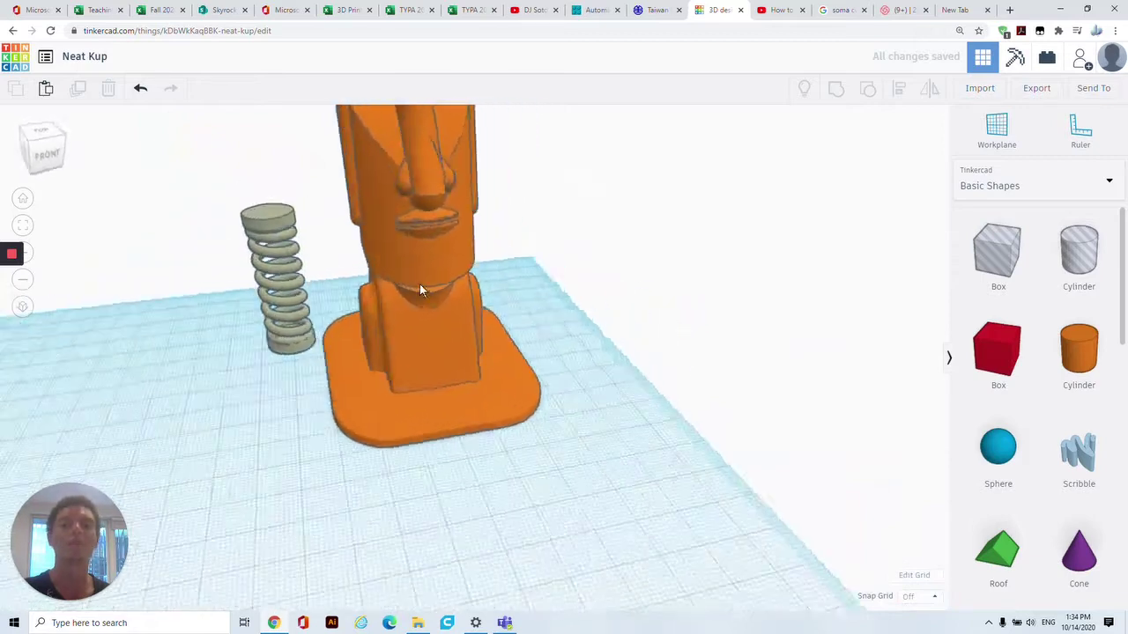
pyautogui.scroll(-6, 418, 284)
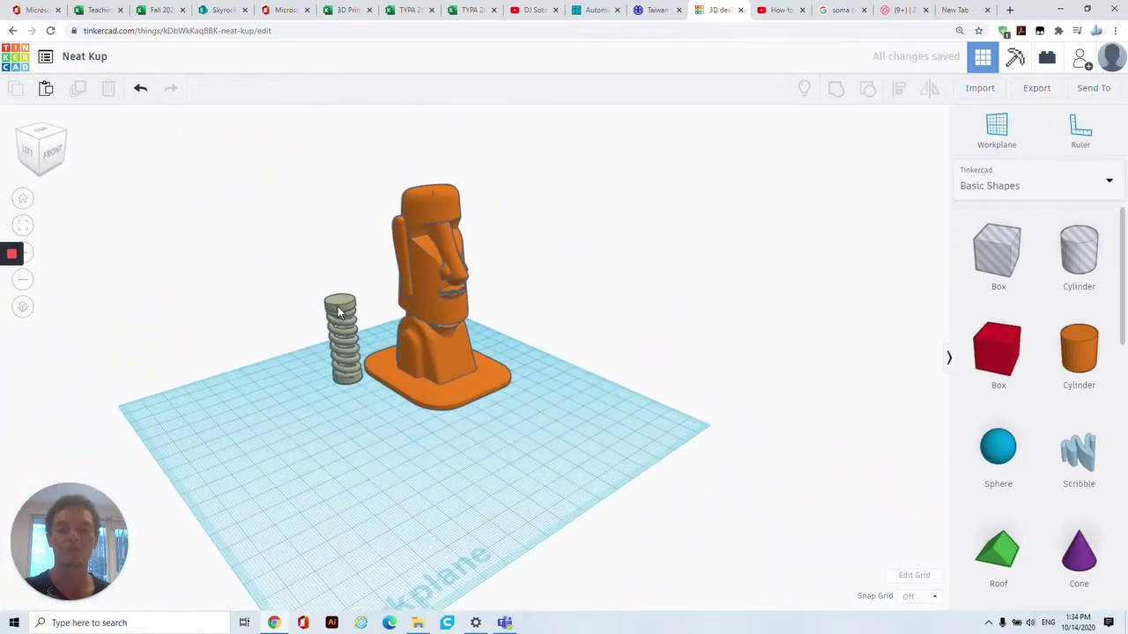
# - Check the spring's height, place a solid cylinder in front of the Moai and set its height to 44 mm
pyautogui.click(344, 316)
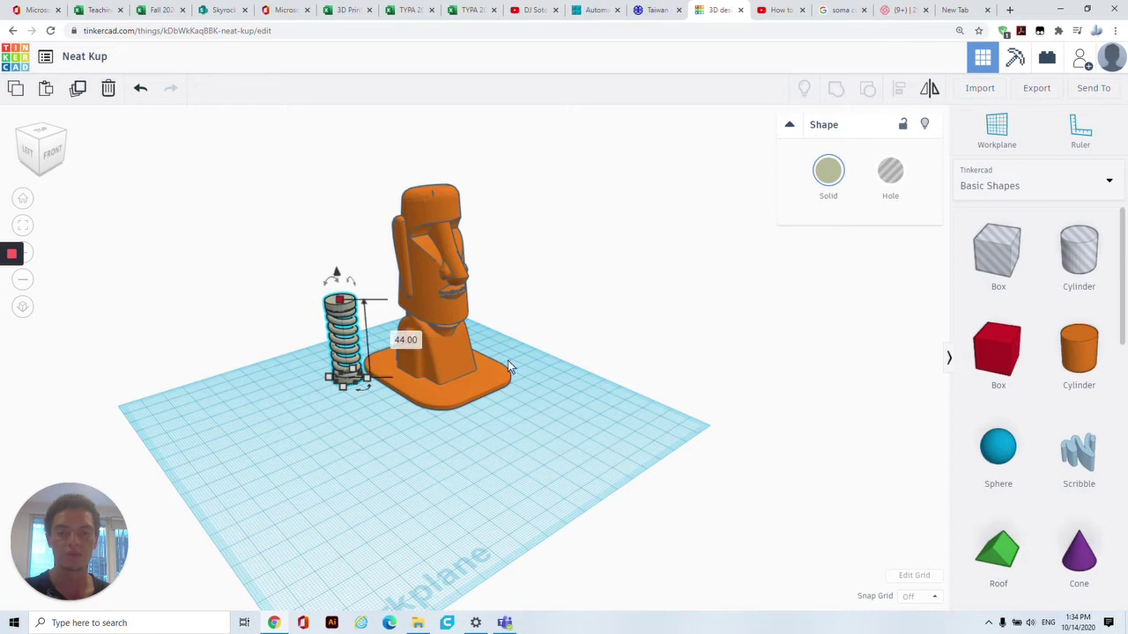
pyautogui.moveTo(1079, 352); pyautogui.dragTo(401, 475)
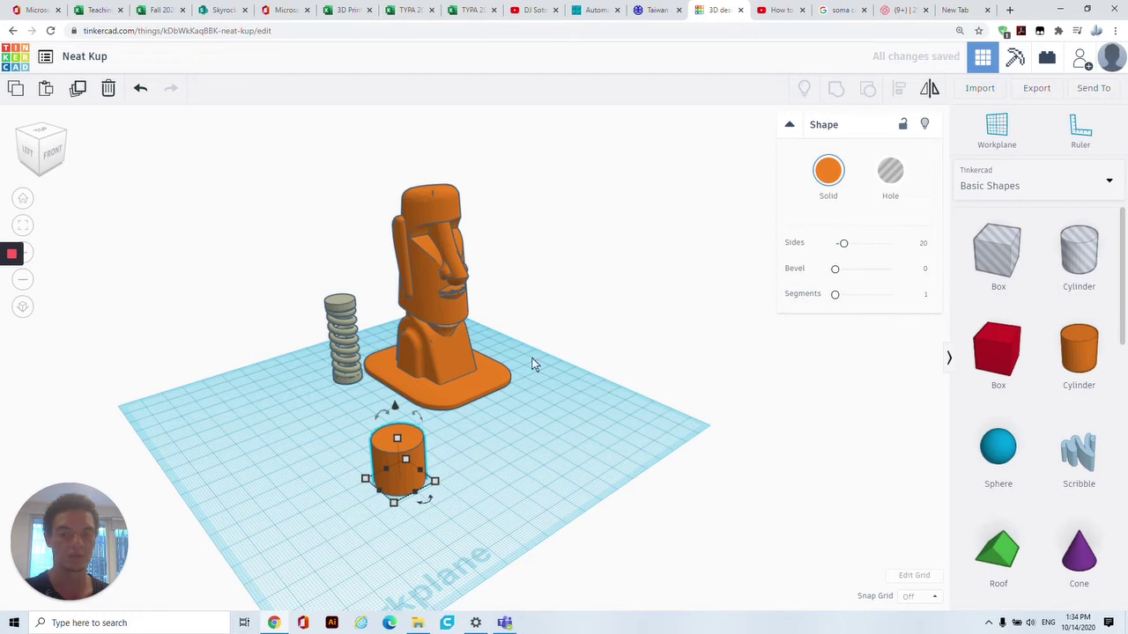
pyautogui.moveTo(399, 438)
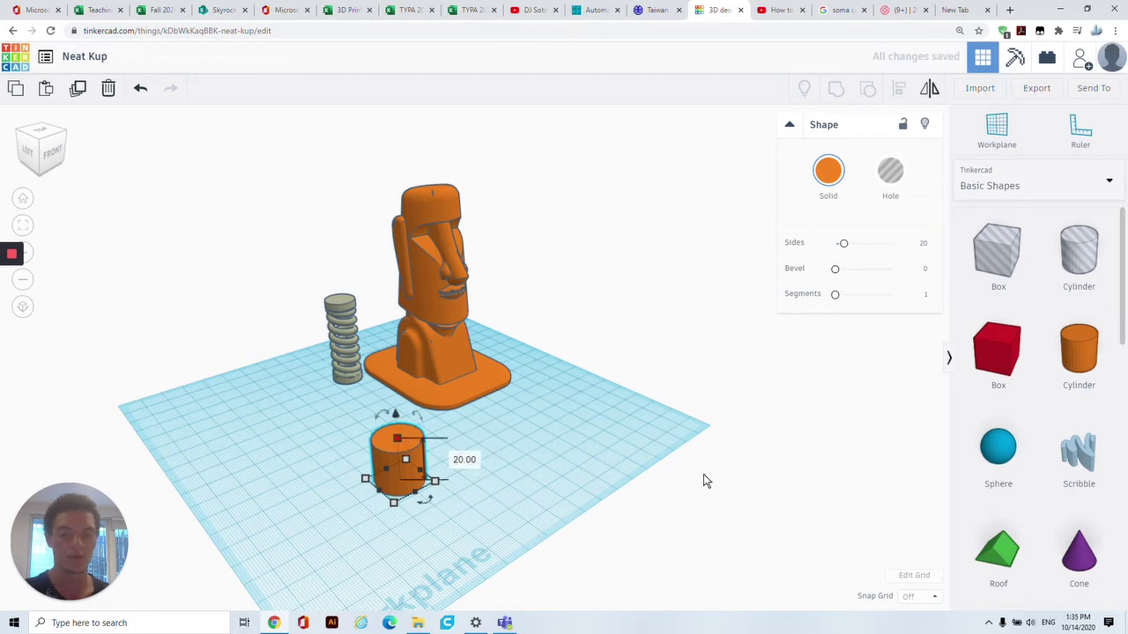
pyautogui.click(464, 459)
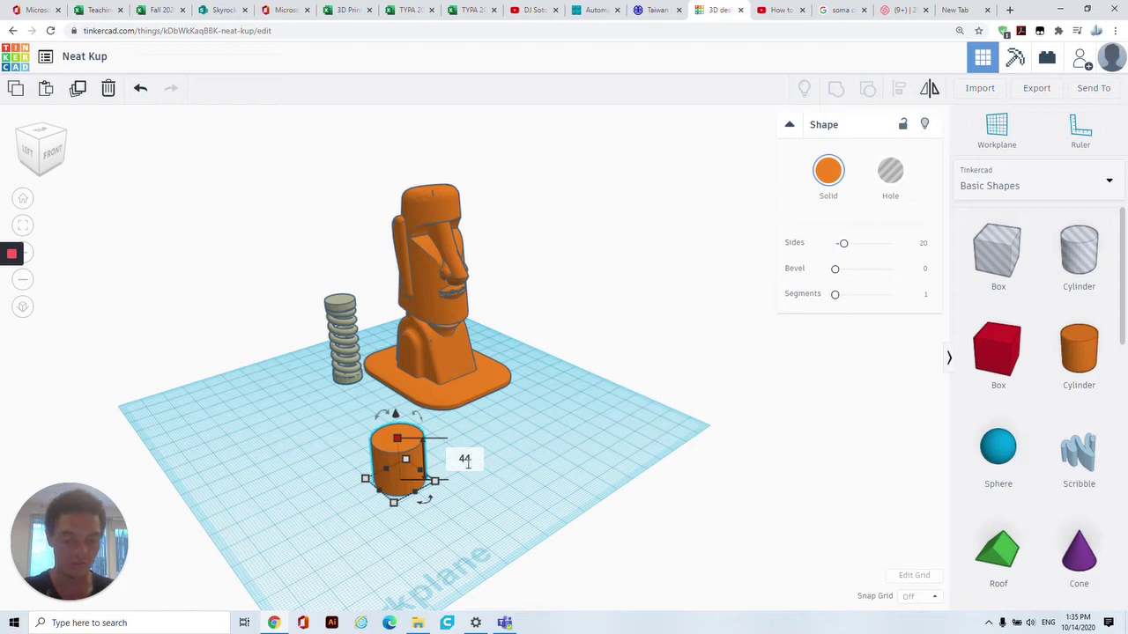
pyautogui.press('Return')
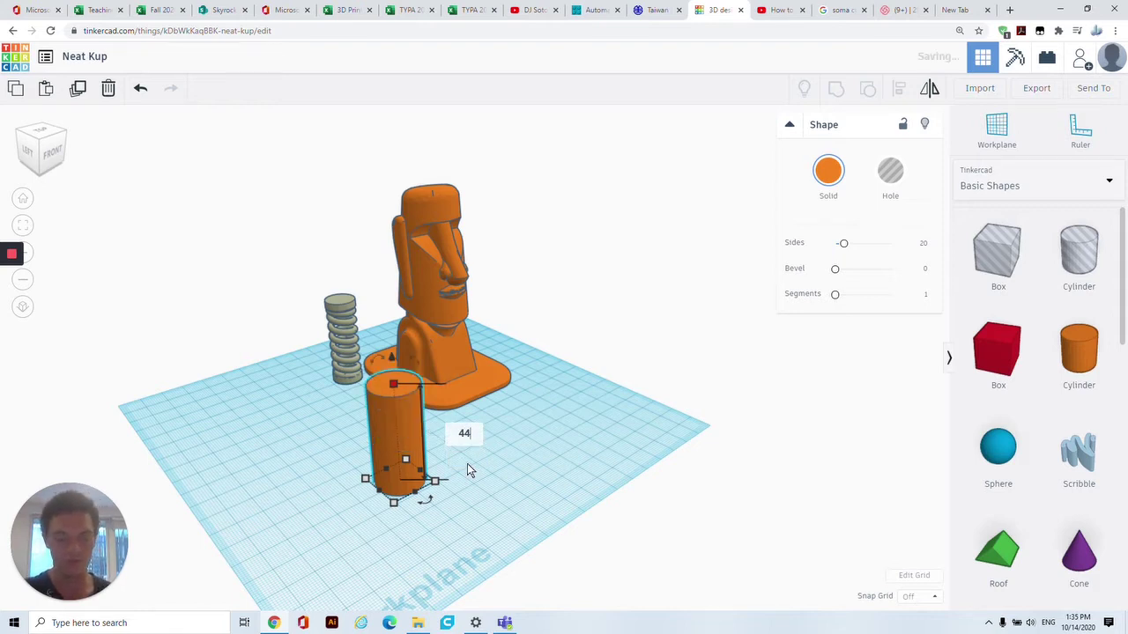
# - Set both base dimensions of the cylinder to 14.50 mm
pyautogui.moveTo(399, 507)
pyautogui.click(319, 520)
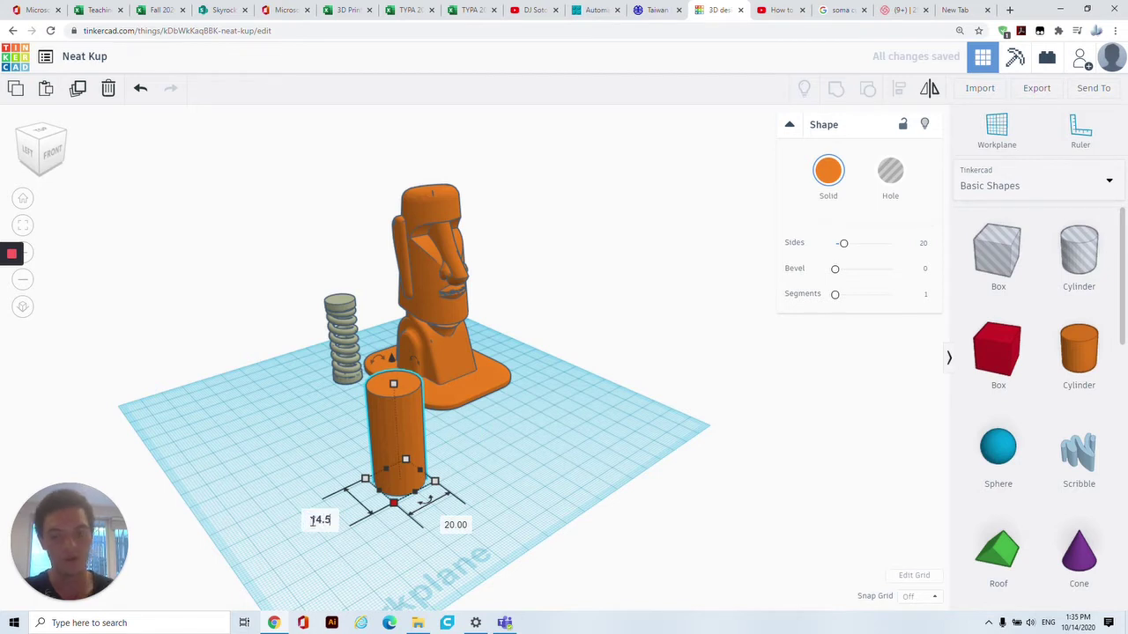
pyautogui.write('14.5')
pyautogui.click(453, 523)
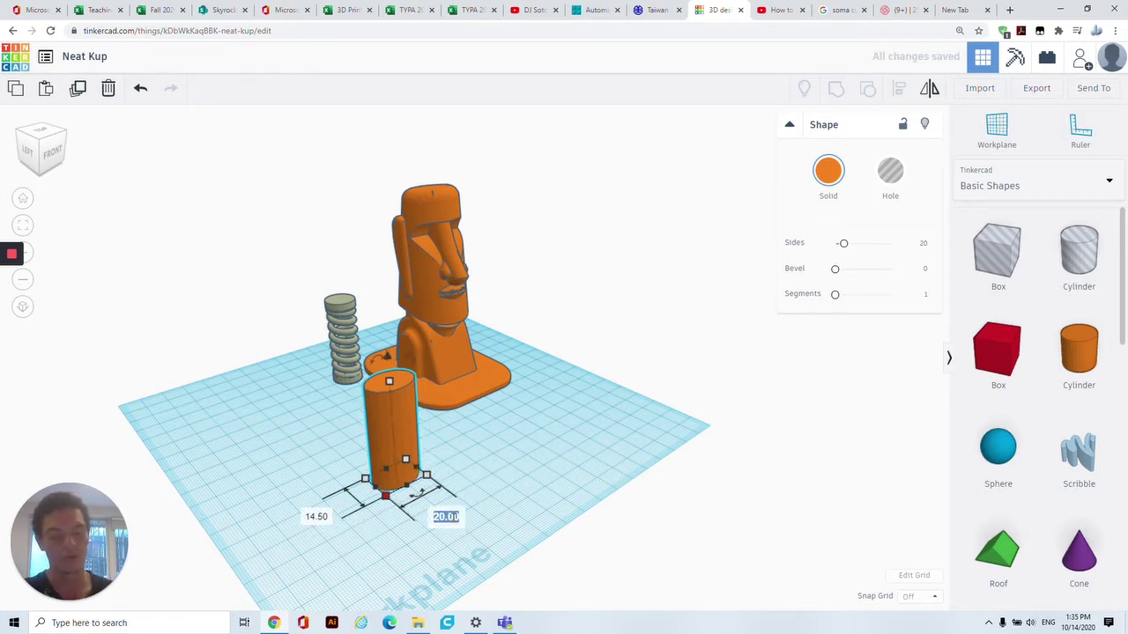
pyautogui.press('Return')
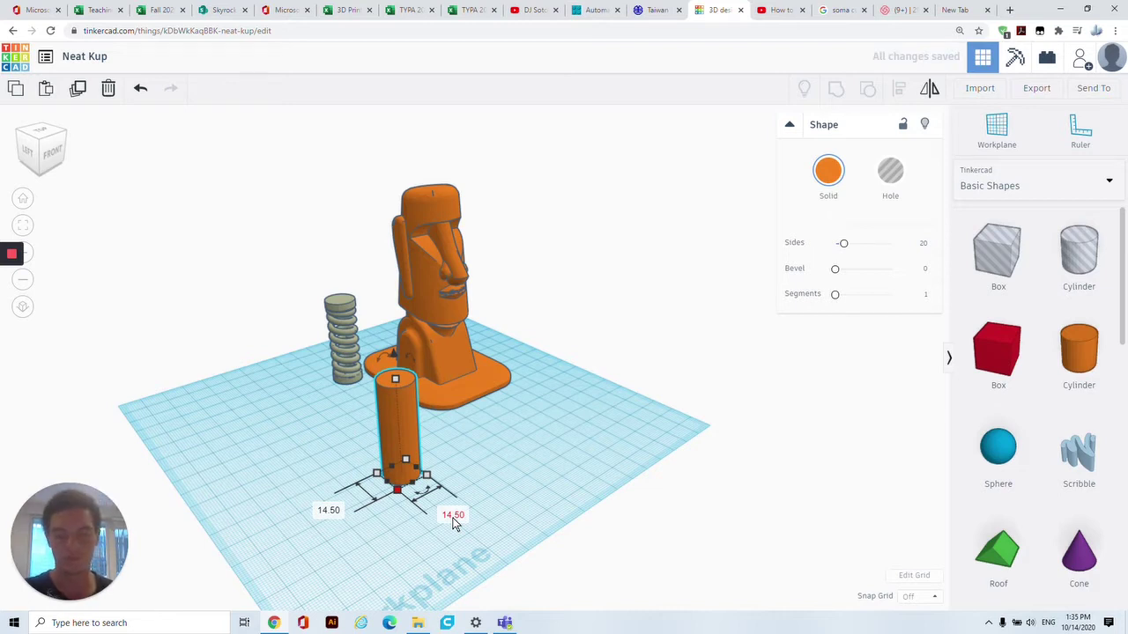
# - Change the Moai head from a solid to a hole
pyautogui.click(207, 143)
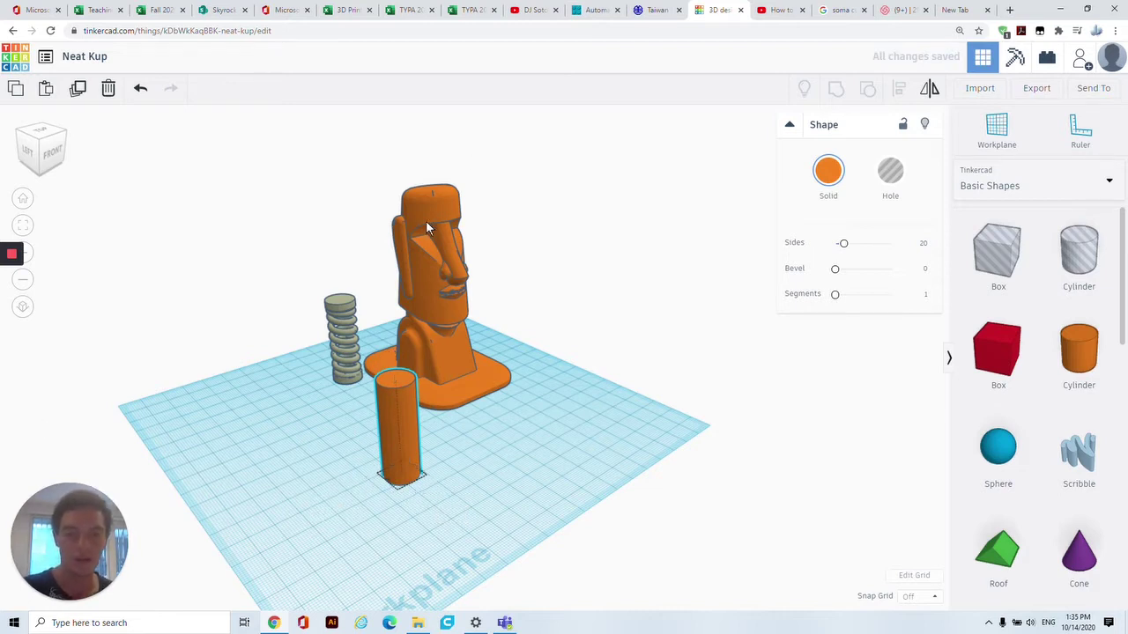
pyautogui.click(438, 224)
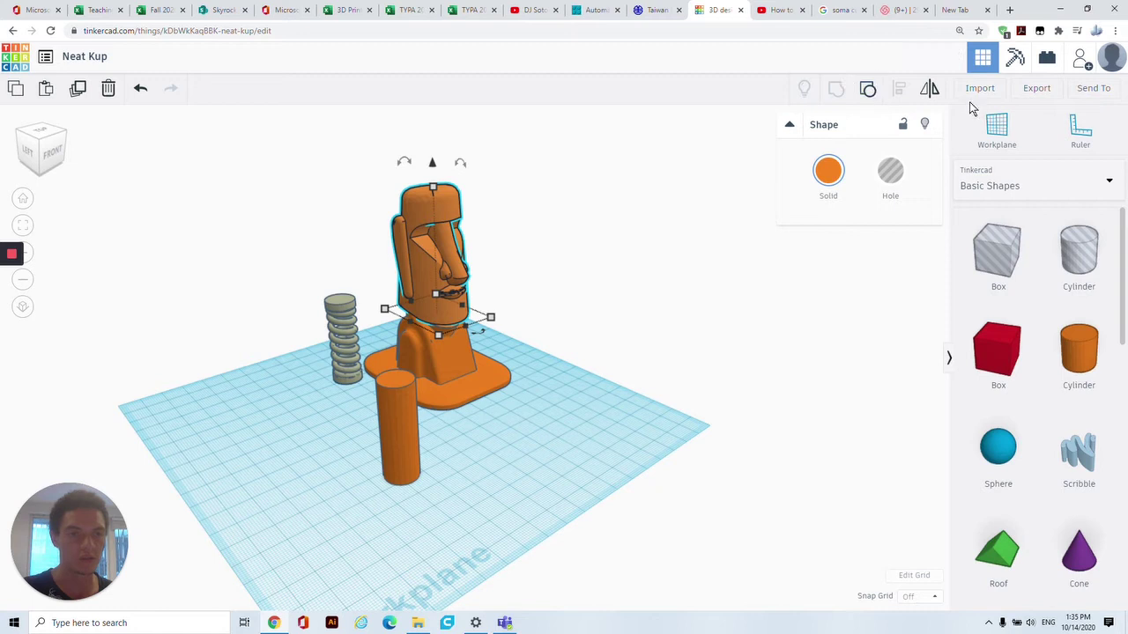
pyautogui.click(890, 169)
# - Move the new cylinder onto the body beneath the head and colour it red
pyautogui.moveTo(420, 379); pyautogui.dragTo(438, 337)
pyautogui.click(828, 170)
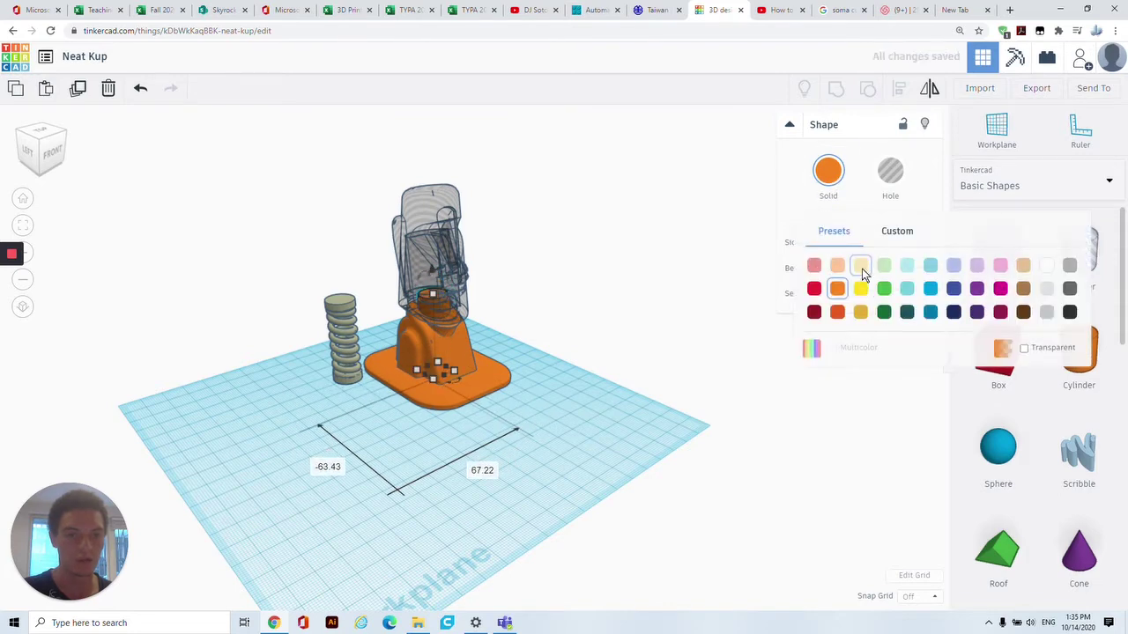
pyautogui.click(812, 290)
# - Hide the Moai head and centre the red cylinder over the cup on the body's neck
pyautogui.scroll(5, 562, 306)
pyautogui.moveTo(561, 306); pyautogui.dragTo(669, 317, button='right')
pyautogui.click(390, 199)
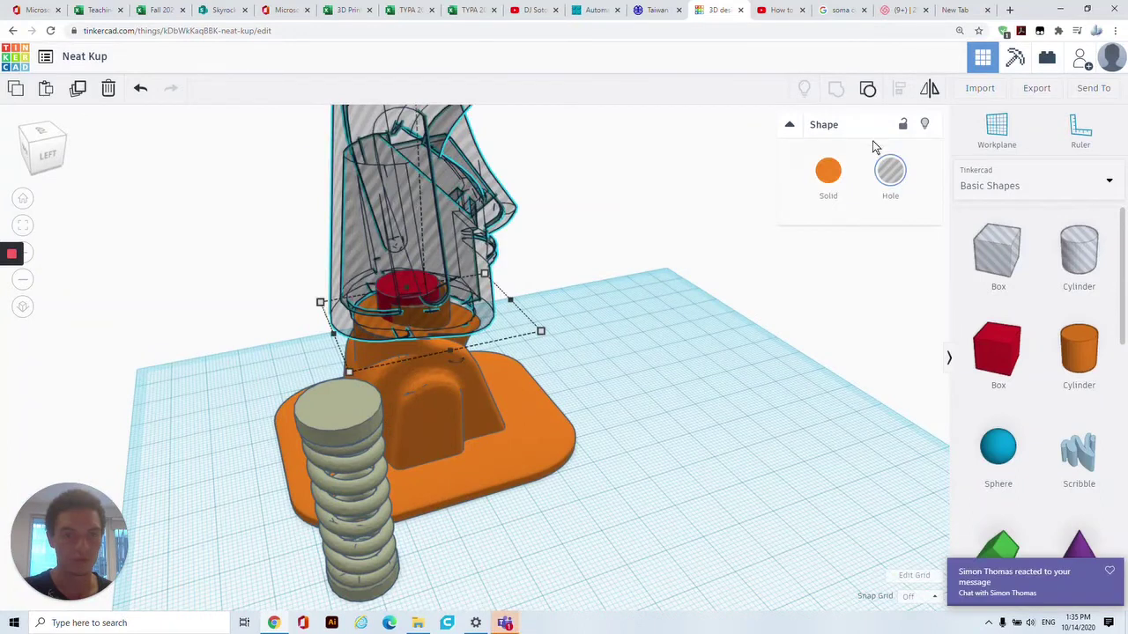
pyautogui.click(925, 126)
pyautogui.click(421, 296)
pyautogui.moveTo(419, 289); pyautogui.dragTo(426, 291)
pyautogui.moveTo(426, 290); pyautogui.dragTo(598, 352, button='right')
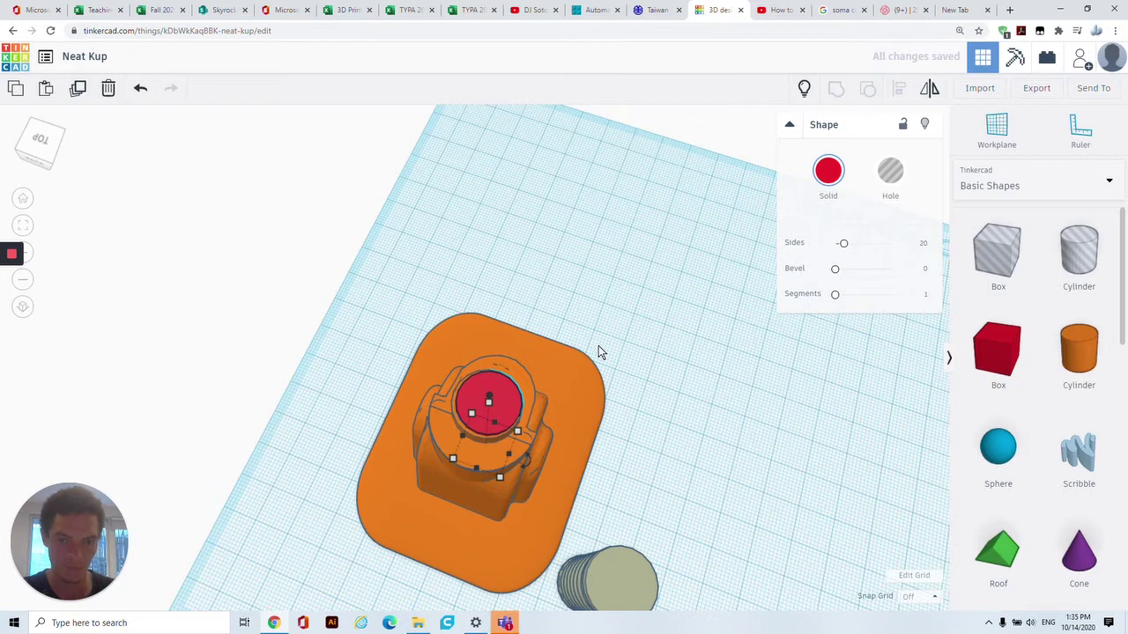
pyautogui.moveTo(515, 411); pyautogui.dragTo(510, 405)
# - Raise the red cylinder until its base sits at the top of the cup, and show the hidden head again
pyautogui.moveTo(596, 404); pyautogui.dragTo(351, 177, button='right')
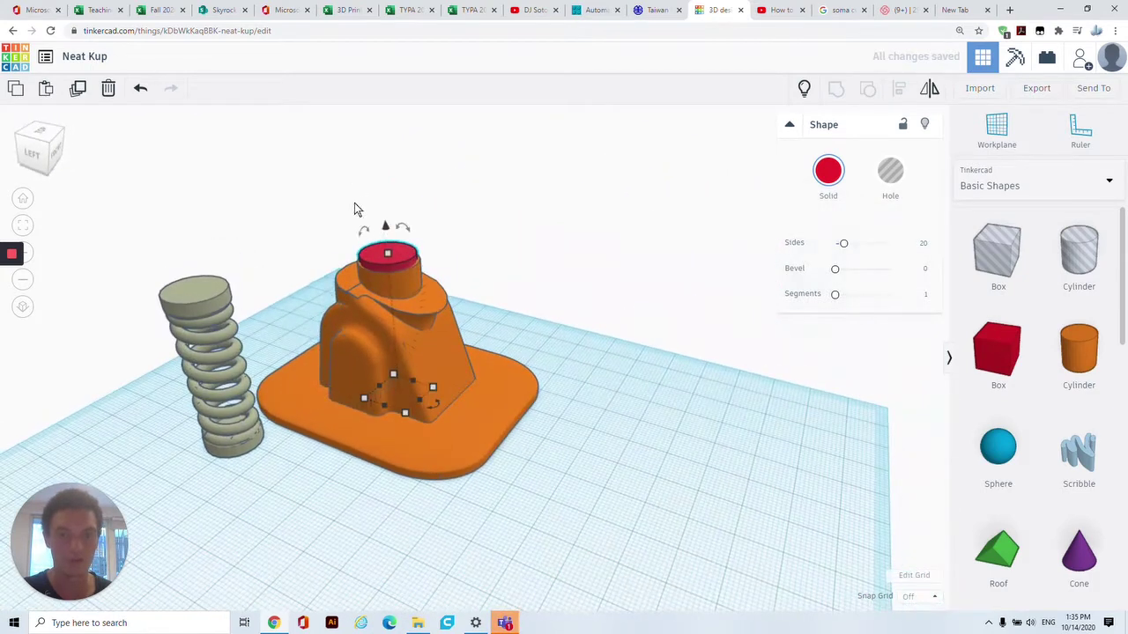
pyautogui.moveTo(385, 231); pyautogui.dragTo(350, 49)
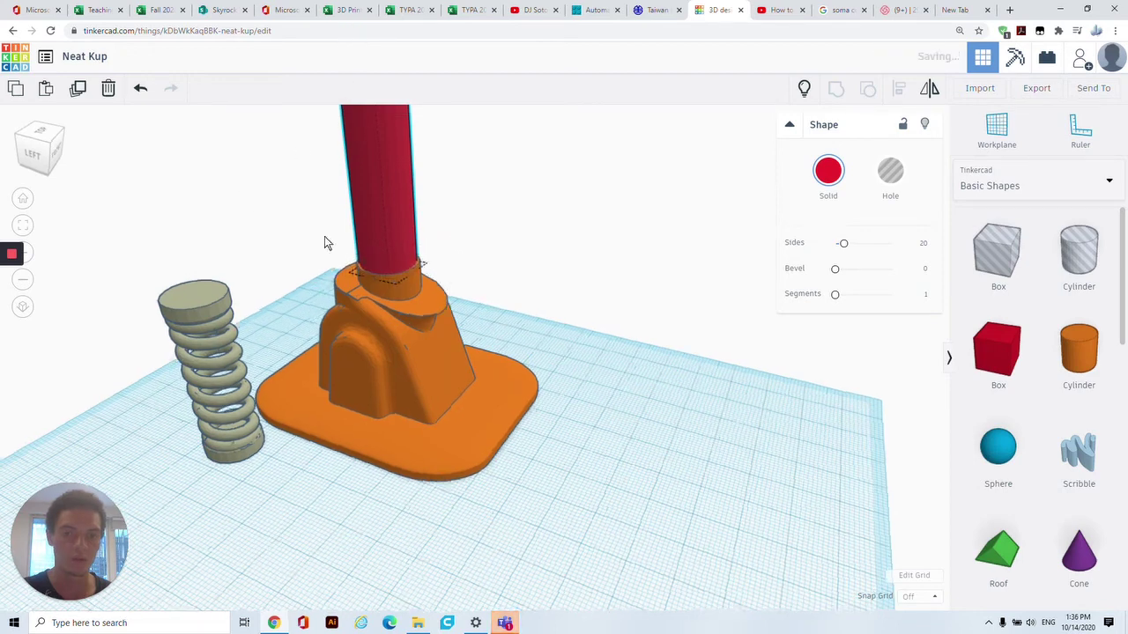
pyautogui.press('f')
pyautogui.moveTo(360, 238); pyautogui.dragTo(392, 252, button='right')
pyautogui.click(803, 88)
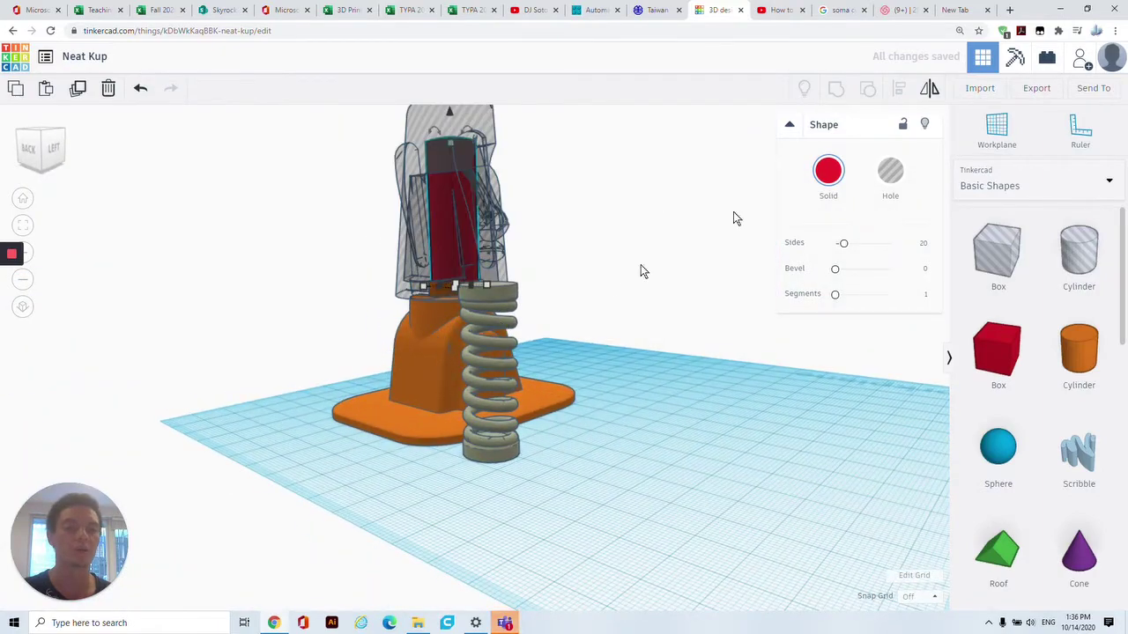
# - Examine from several sides how the red cylinder fits inside the transparent head and stands on the cup
pyautogui.moveTo(529, 181); pyautogui.dragTo(392, 209, button='right')
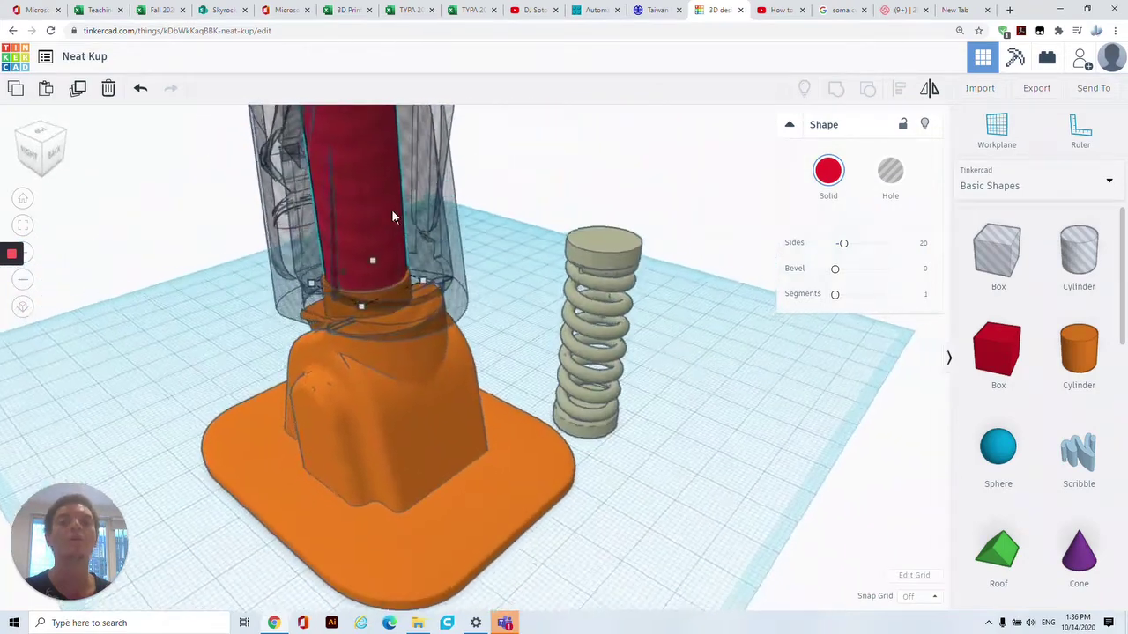
pyautogui.scroll(-5, 395, 218)
pyautogui.scroll(5, 395, 218)
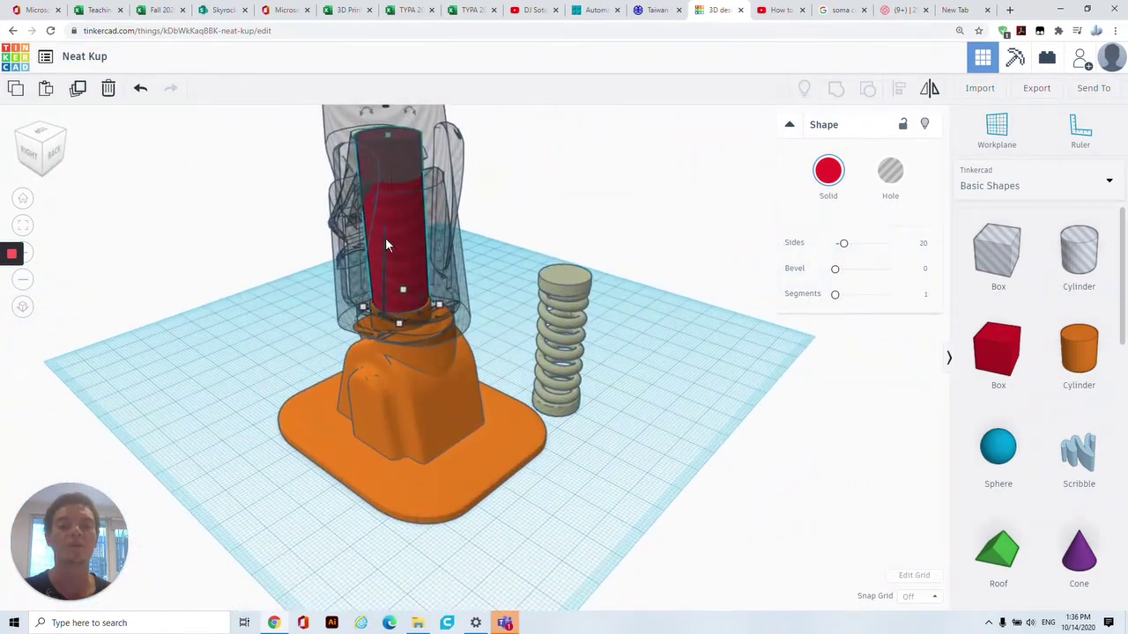
pyautogui.moveTo(306, 230); pyautogui.dragTo(344, 274, button='right')
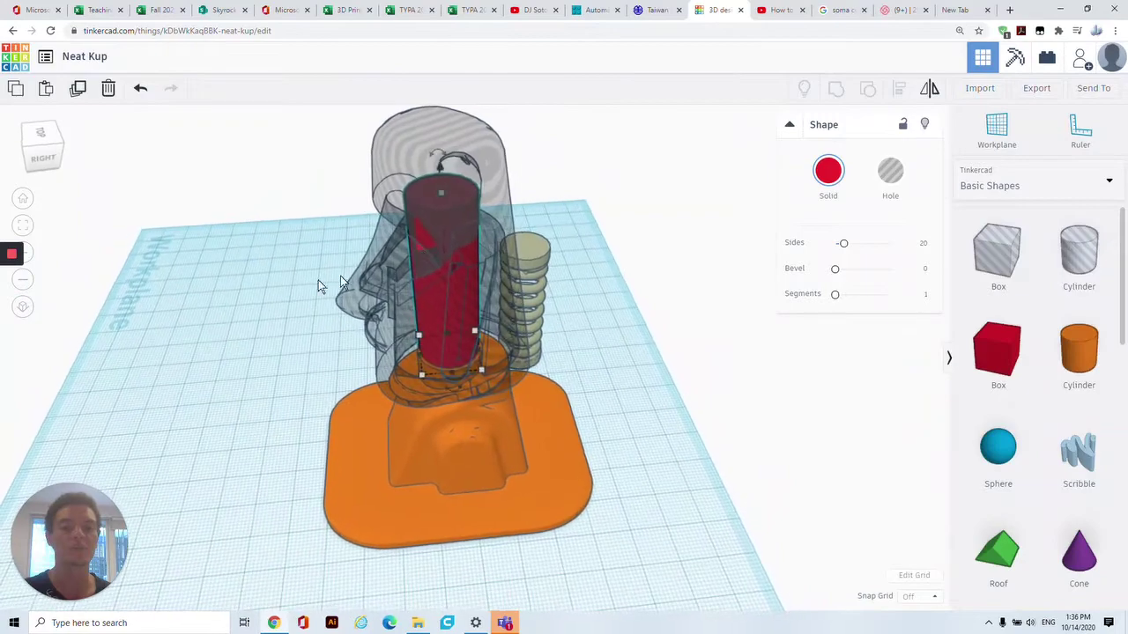
pyautogui.moveTo(11, 307); pyautogui.dragTo(485, 245, button='right')
pyautogui.moveTo(417, 198); pyautogui.dragTo(528, 231, button='right')
pyautogui.scroll(6, 529, 225)
pyautogui.scroll(-4, 482, 442)
pyautogui.scroll(6, 603, 314)
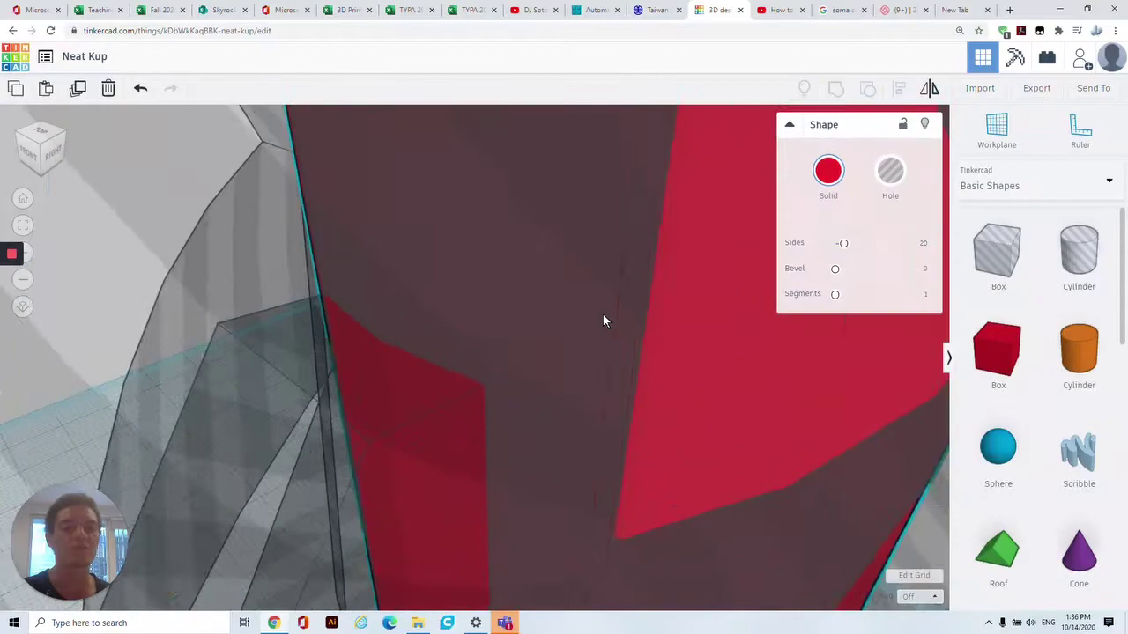
pyautogui.scroll(-8, 648, 285)
pyautogui.moveTo(513, 355); pyautogui.dragTo(397, 314, button='right')
pyautogui.scroll(-1, 430, 312)
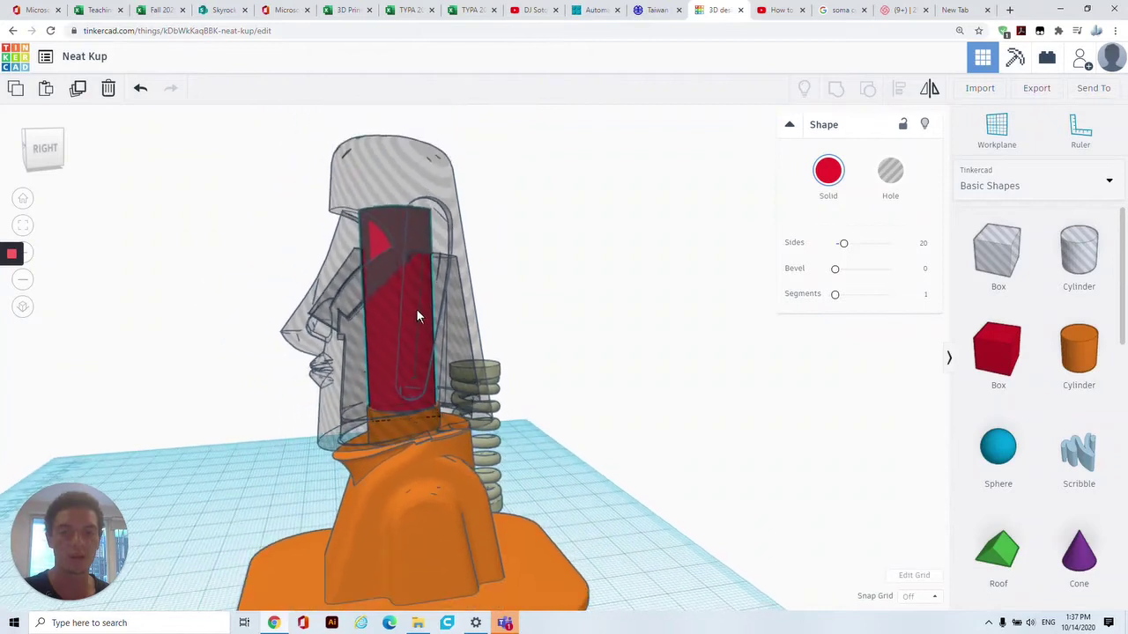
# - Try nudging the red cylinder inside the head, and undo the move
pyautogui.click(428, 317)
pyautogui.moveTo(425, 323)
pyautogui.mouseDown()
pyautogui.moveTo(402, 322)
pyautogui.moveTo(422, 323)
pyautogui.mouseUp()
pyautogui.moveTo(422, 323); pyautogui.dragTo(396, 336, button='right')
pyautogui.hotkey('ctrl', 'z')
# - Select the spring in the top view and open one of its base dimensions for checking
pyautogui.moveTo(184, 344); pyautogui.dragTo(464, 410, button='right')
pyautogui.click(452, 392)
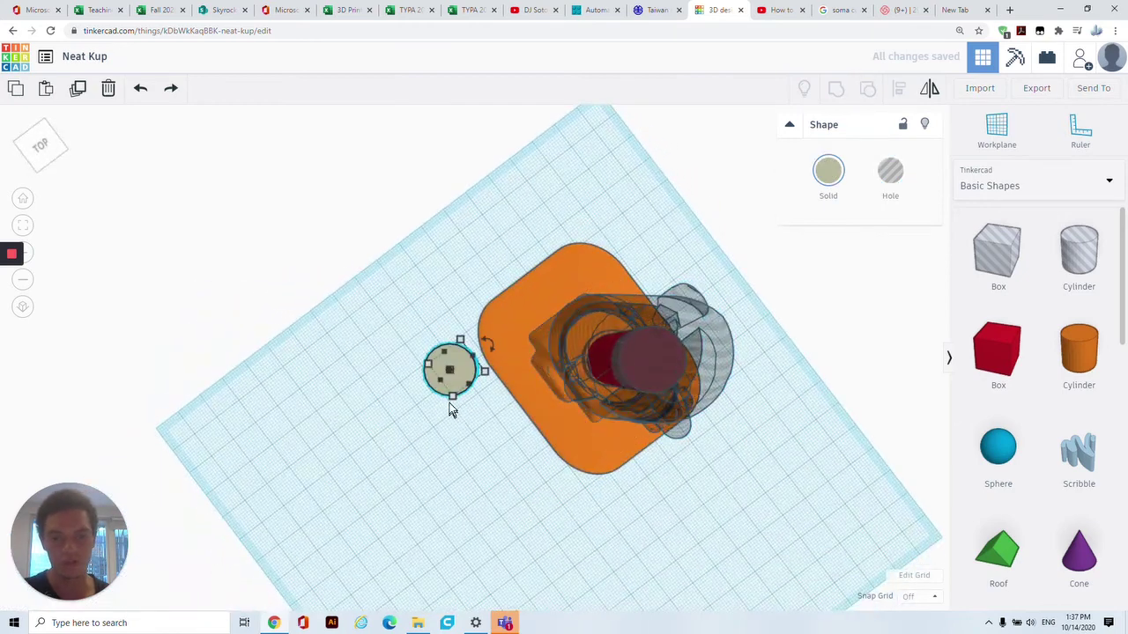
pyautogui.click(379, 428)
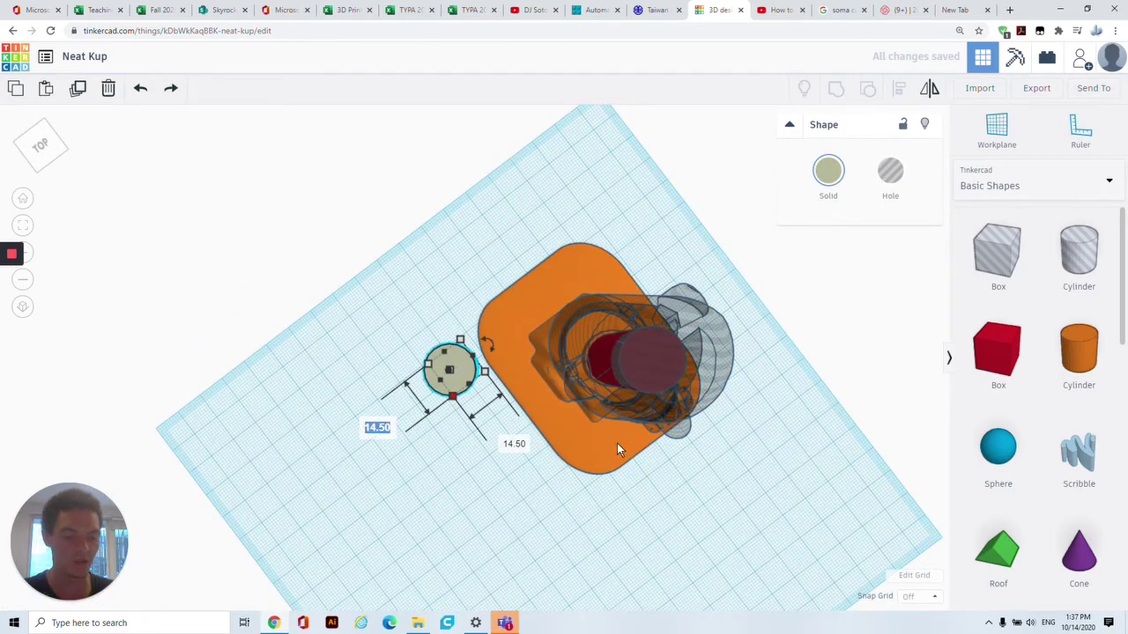
# - Set the spring's base dimensions to 10 by 10 mm
pyautogui.write('10')
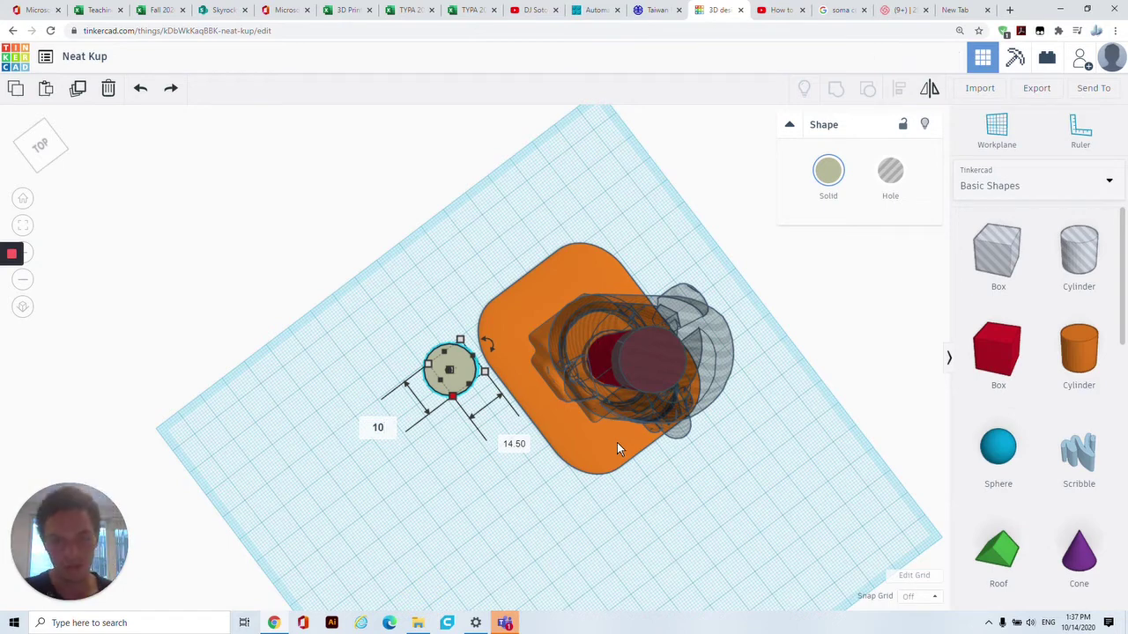
pyautogui.click(503, 444)
pyautogui.write('10')
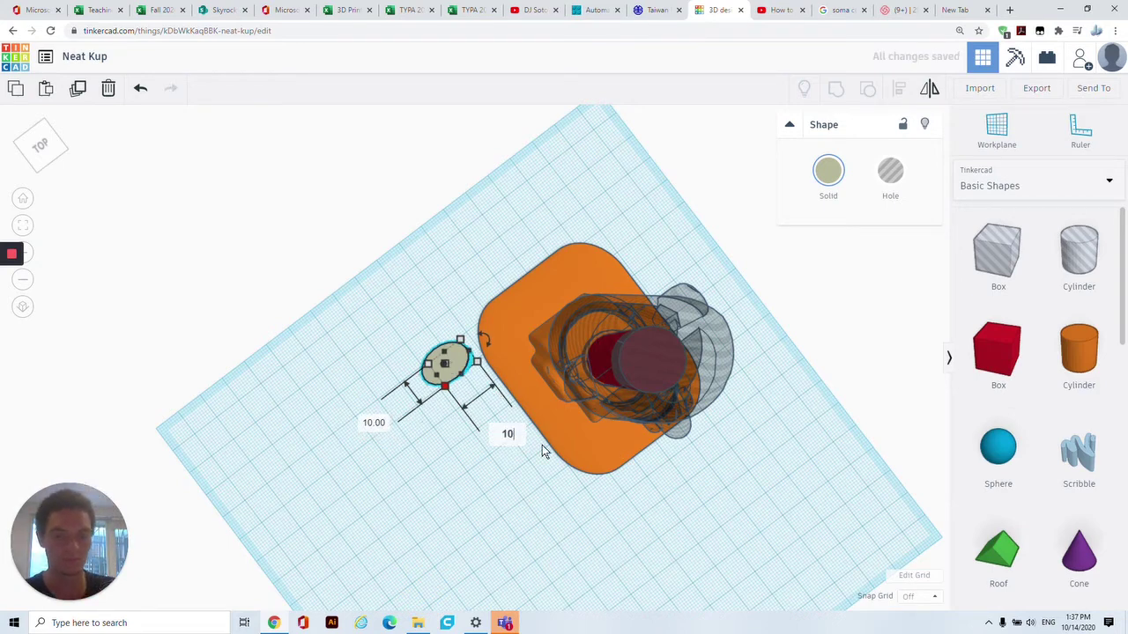
pyautogui.press('Return')
pyautogui.click(531, 478)
# - Move the transparent head about 58 mm aside and set the red cylinder's base to 10 by 10 mm
pyautogui.moveTo(604, 472); pyautogui.dragTo(651, 373, button='right')
pyautogui.moveTo(515, 347); pyautogui.dragTo(220, 353)
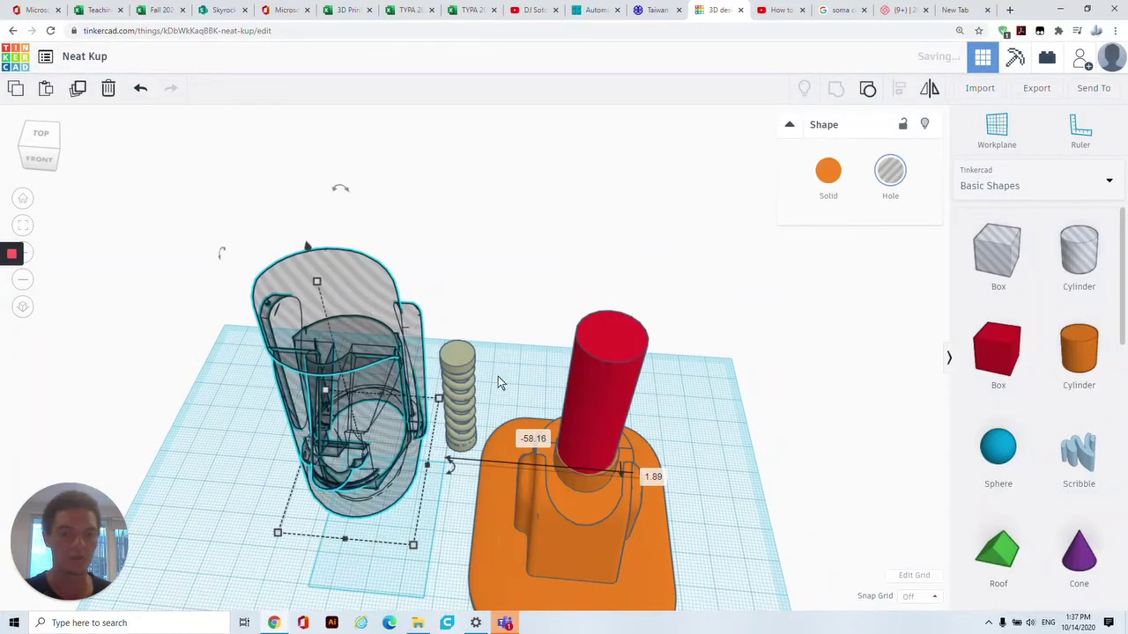
pyautogui.click(607, 421)
pyautogui.click(615, 479)
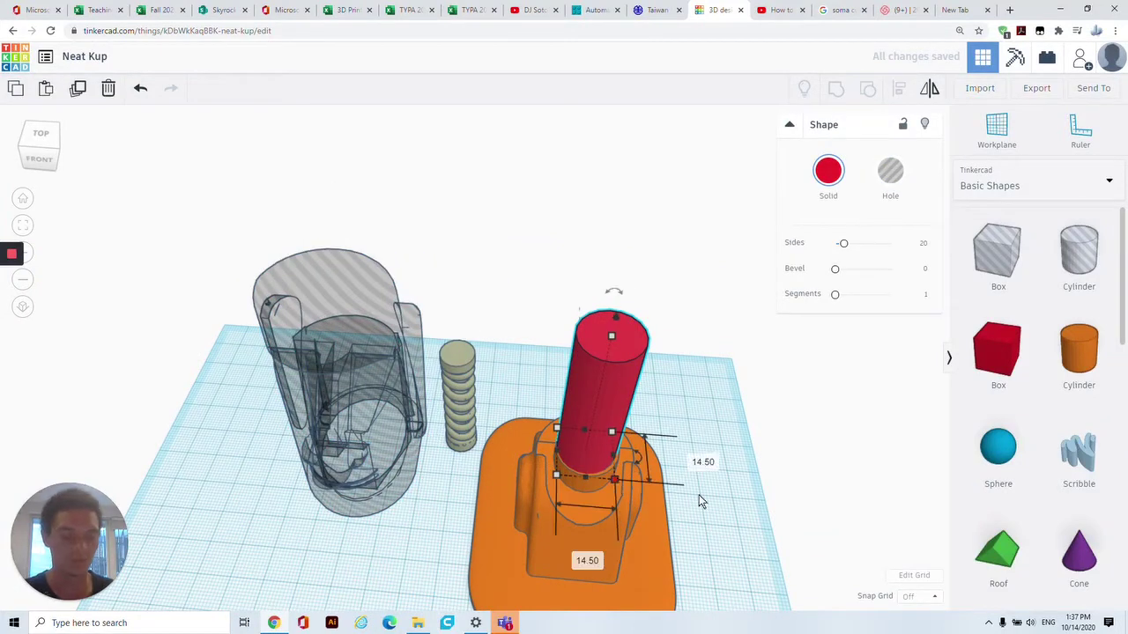
pyautogui.click(715, 464)
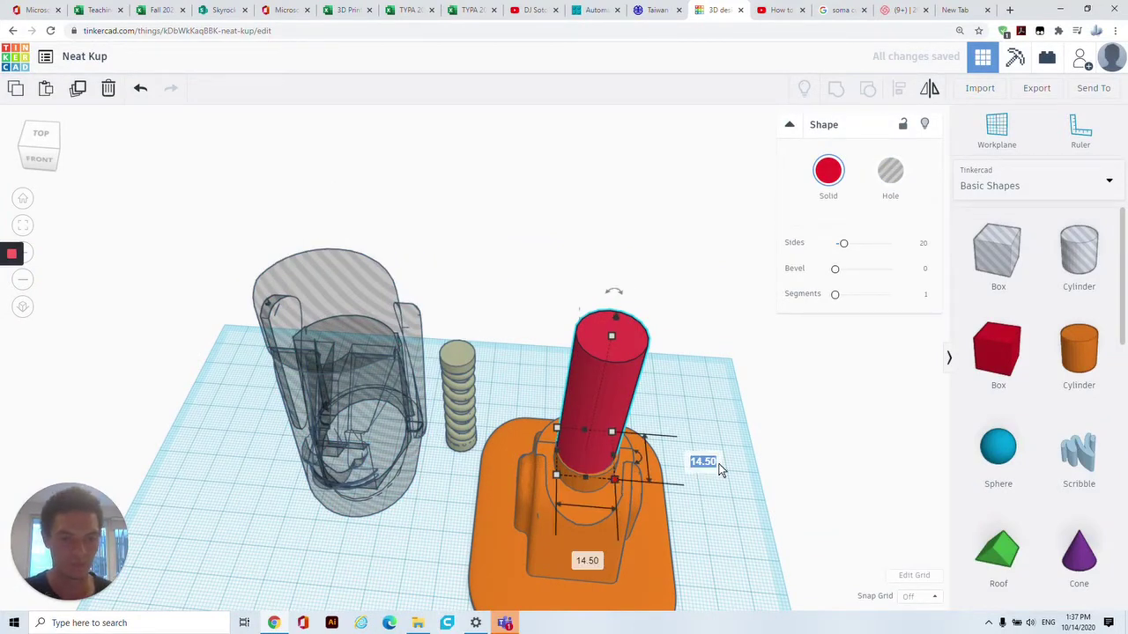
pyautogui.write('10')
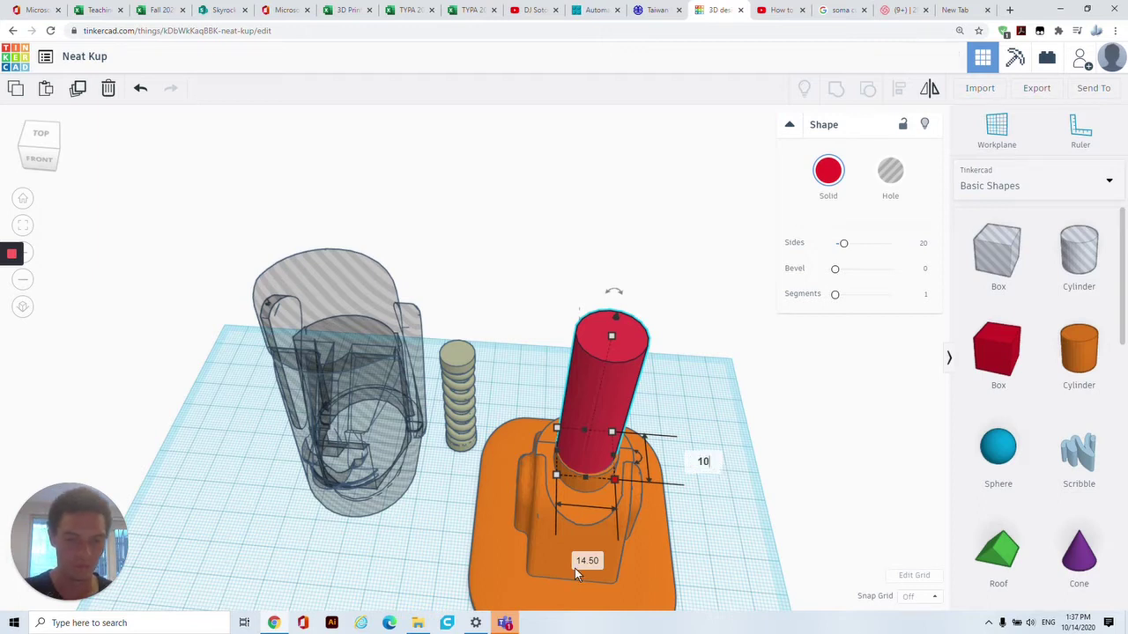
pyautogui.click(574, 569)
pyautogui.write('10')
pyautogui.press('Return')
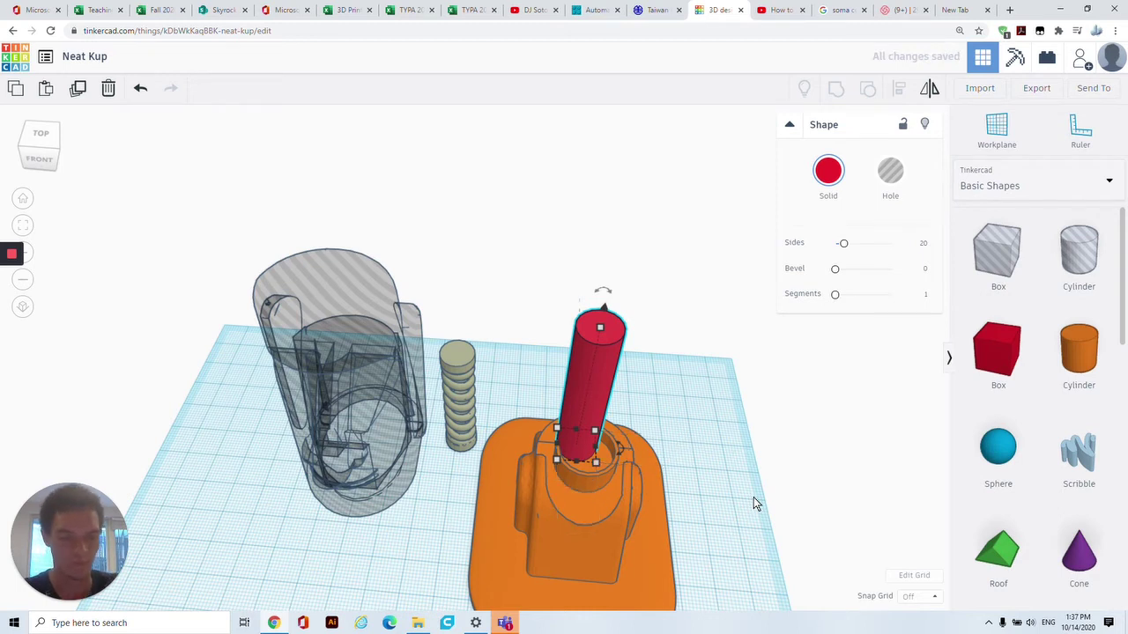
# - Move the red cylinder behind the base and ungroup the orange body into its separate shapes
pyautogui.click(583, 476)
pyautogui.moveTo(694, 376); pyautogui.dragTo(585, 445, button='right')
pyautogui.moveTo(585, 445); pyautogui.dragTo(521, 280)
pyautogui.click(586, 481)
pyautogui.moveTo(725, 511); pyautogui.dragTo(840, 231, button='right')
pyautogui.click(865, 95)
pyautogui.moveTo(632, 428); pyautogui.dragTo(589, 504, button='right')
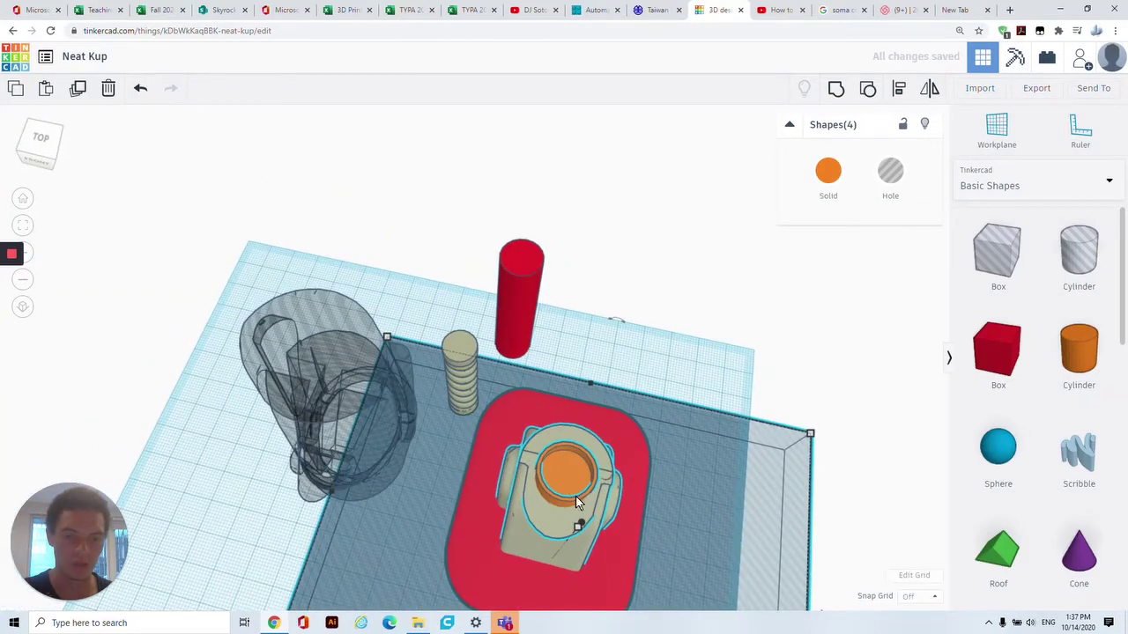
# - Check the base dimensions of the cup on the body and ungroup it into its solid and hole cylinders
pyautogui.click(565, 463)
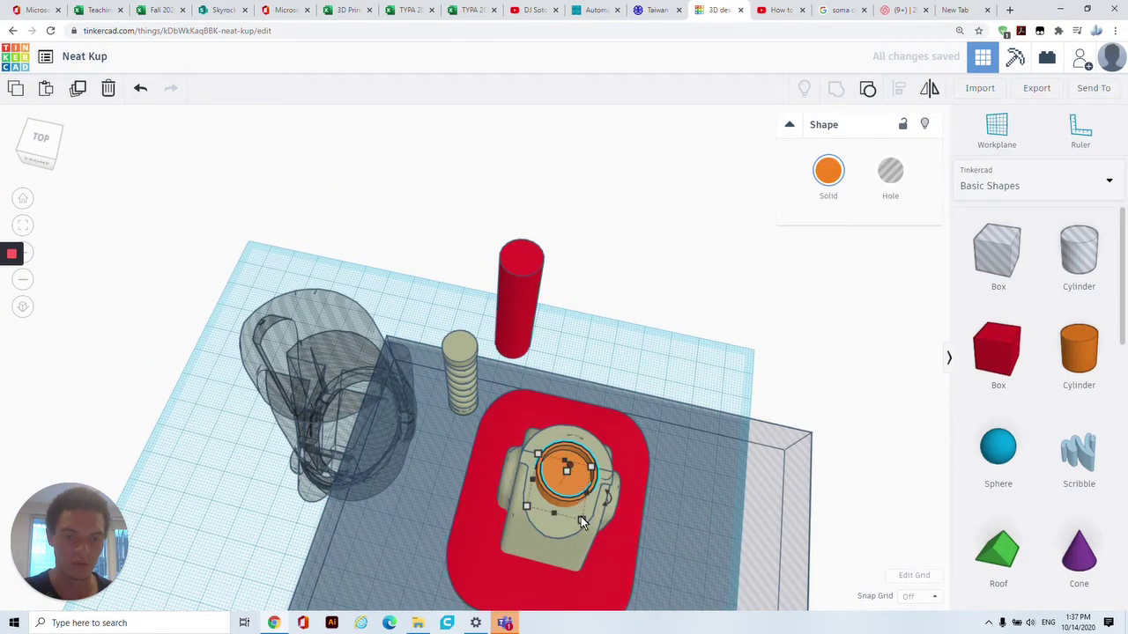
pyautogui.click(669, 512)
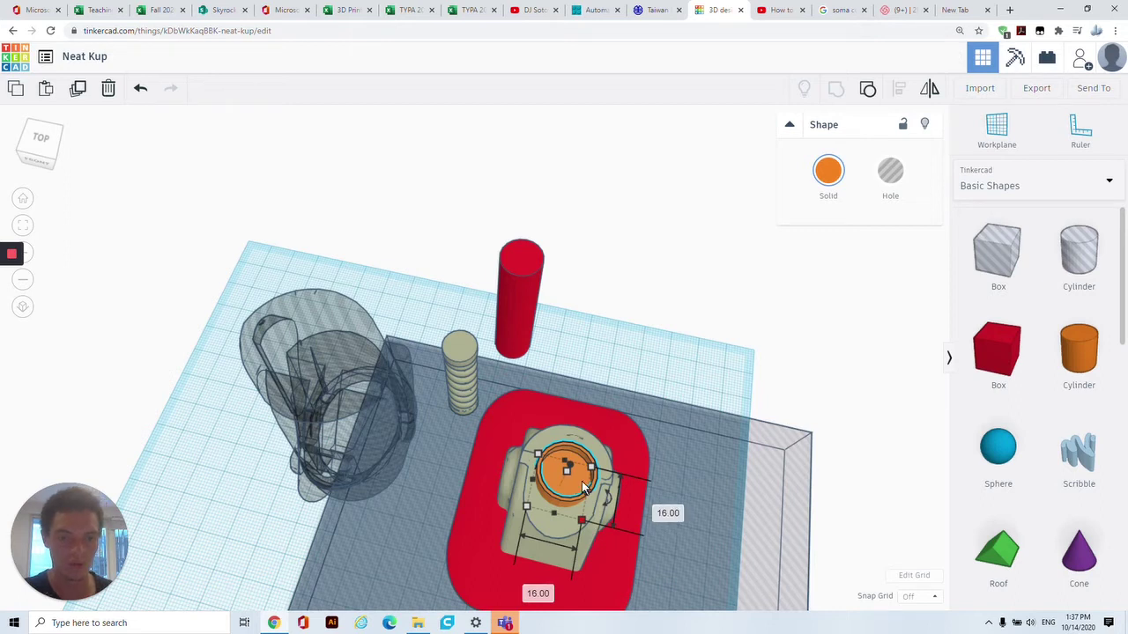
pyautogui.click(675, 337)
pyautogui.click(547, 473)
pyautogui.click(868, 88)
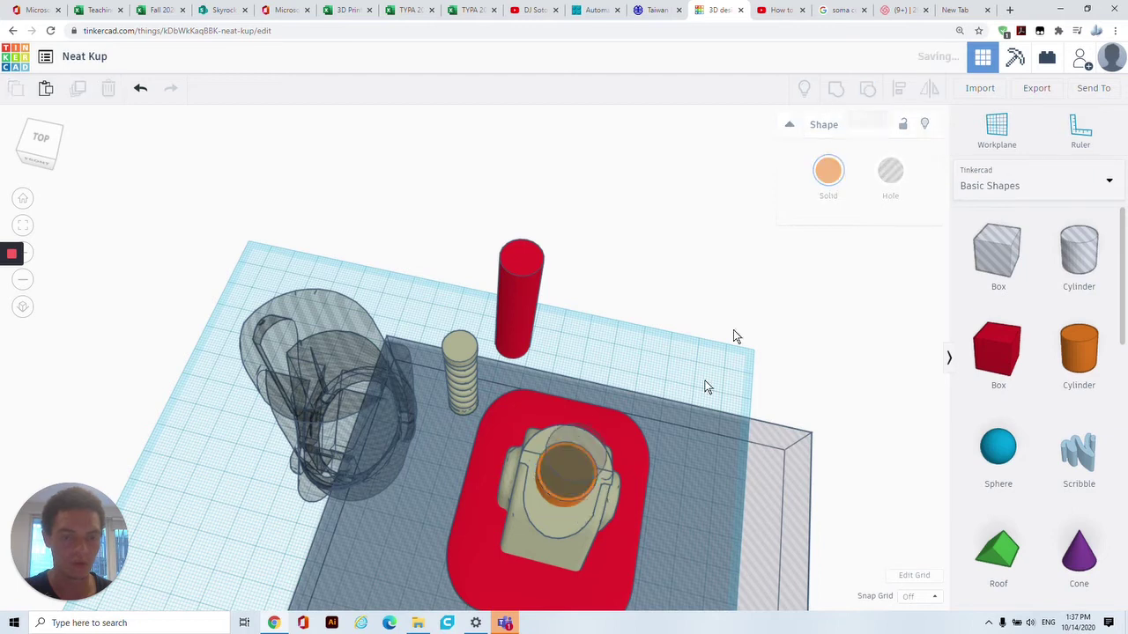
# - Set the width and length of the cup's two selected cylinders to 12 mm each
pyautogui.moveTo(581, 519)
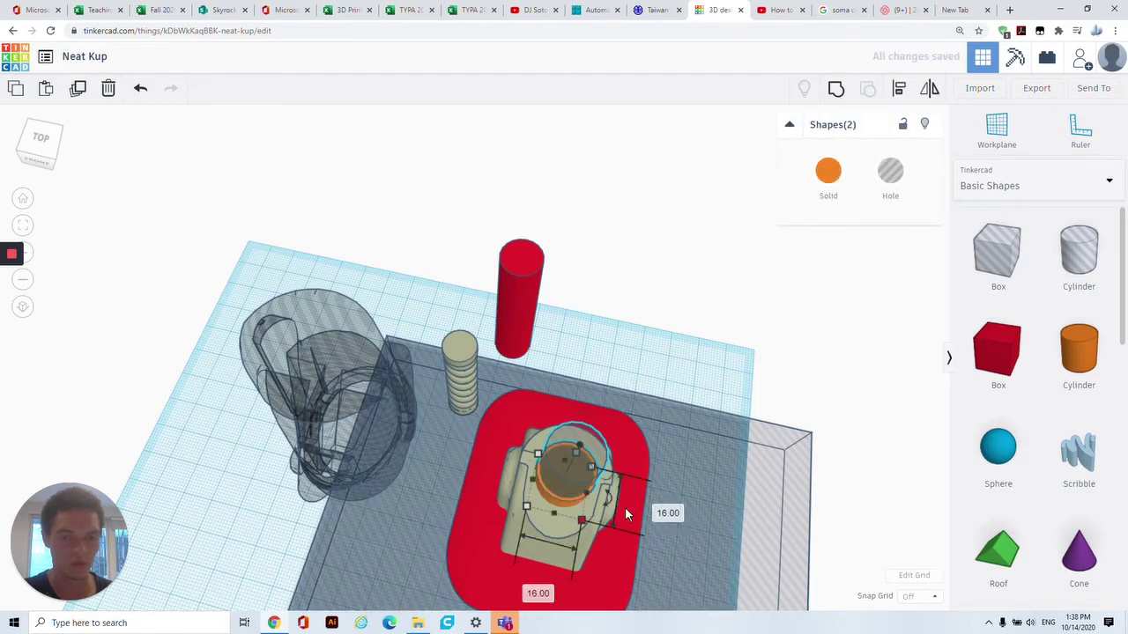
pyautogui.click(668, 512)
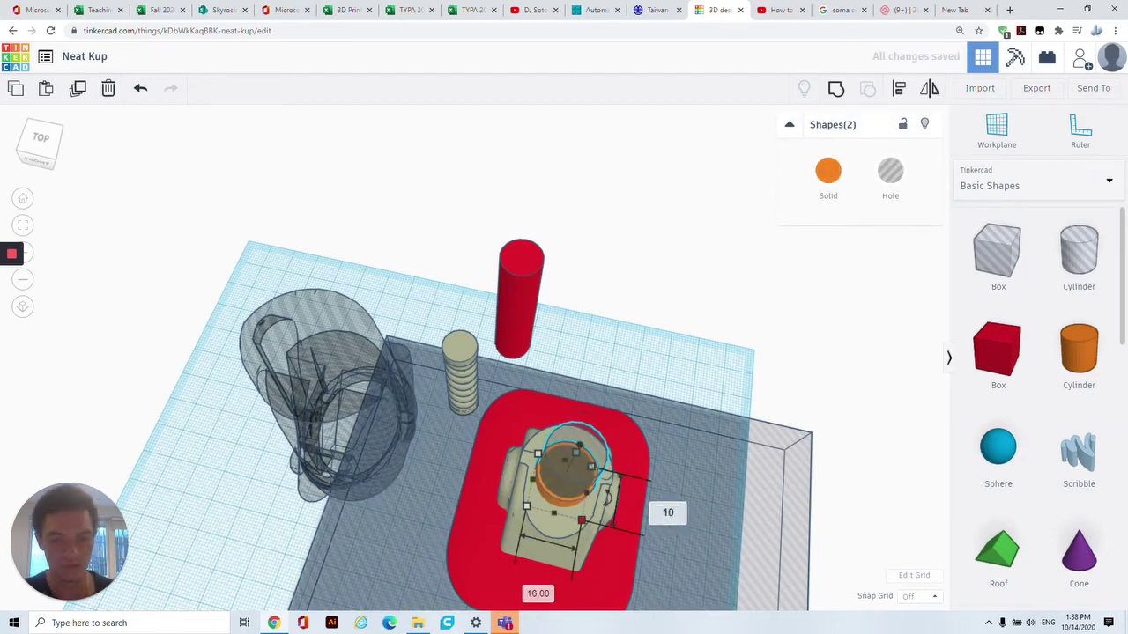
pyautogui.press('BackSpace')
pyautogui.write('2')
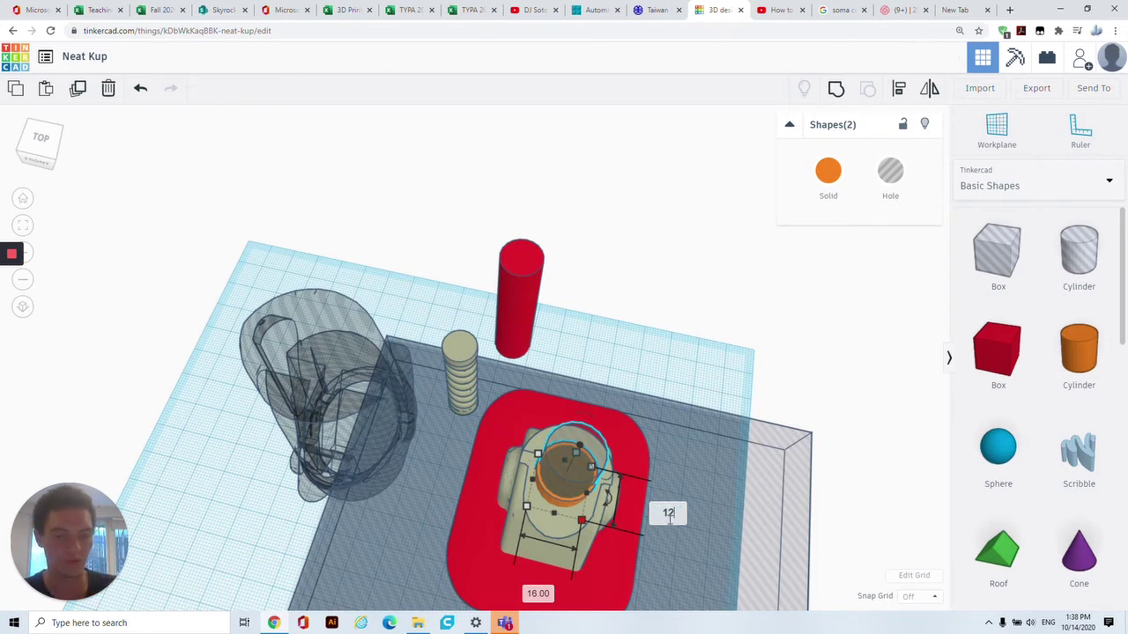
pyautogui.press('Tab')
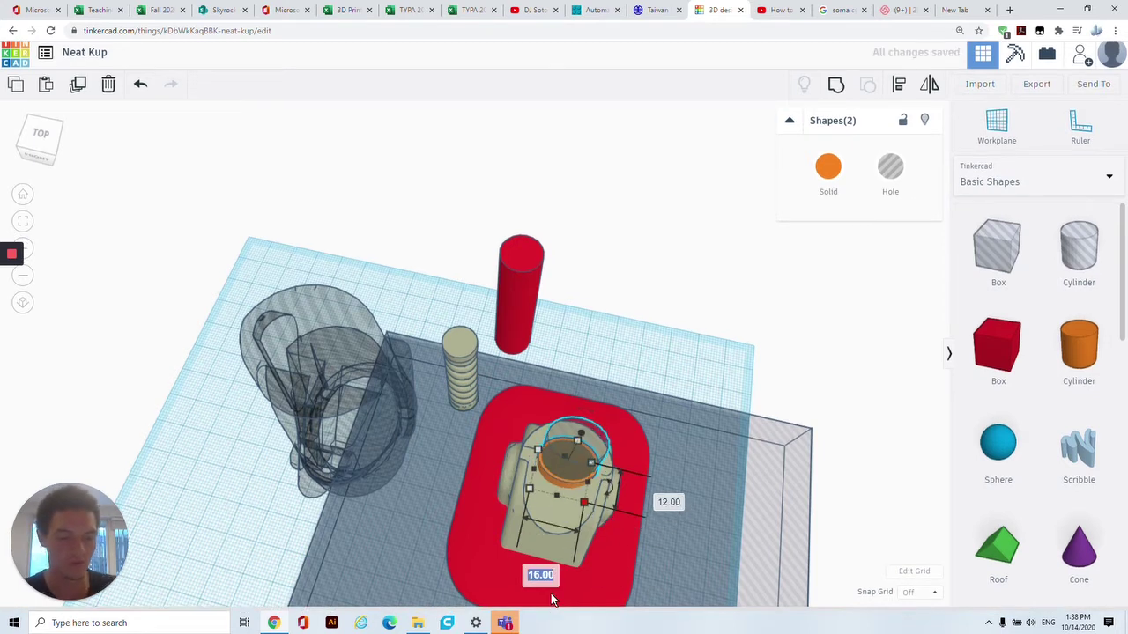
pyautogui.write('12')
pyautogui.press('Return')
pyautogui.click(698, 336)
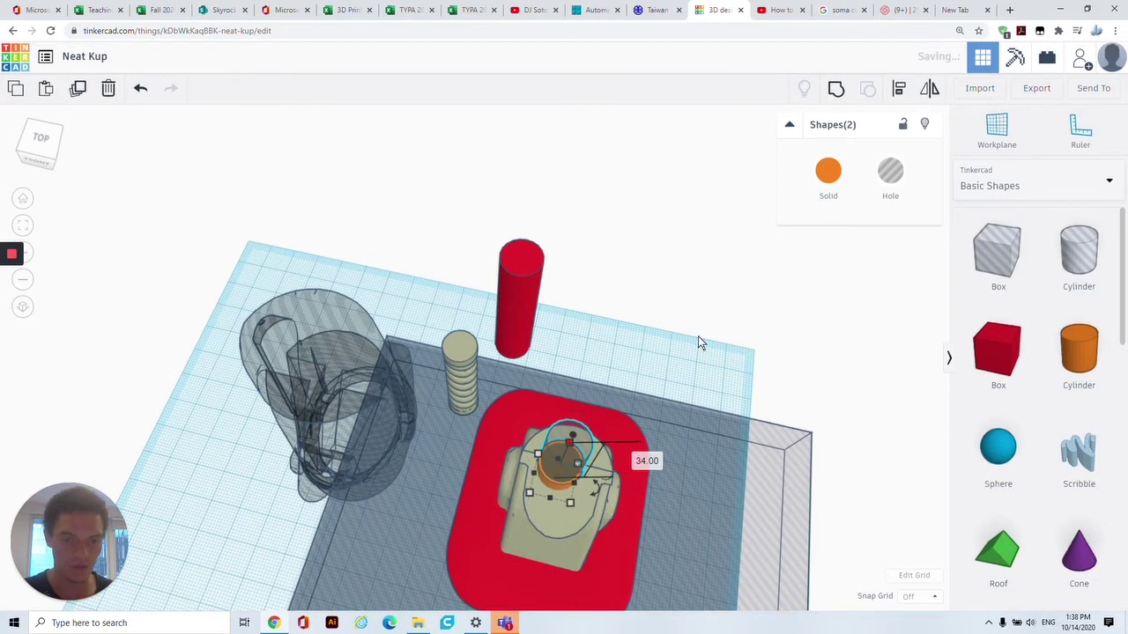
# - Set the base of the cup's hole cylinder to 10 by 10 mm
pyautogui.click(578, 435)
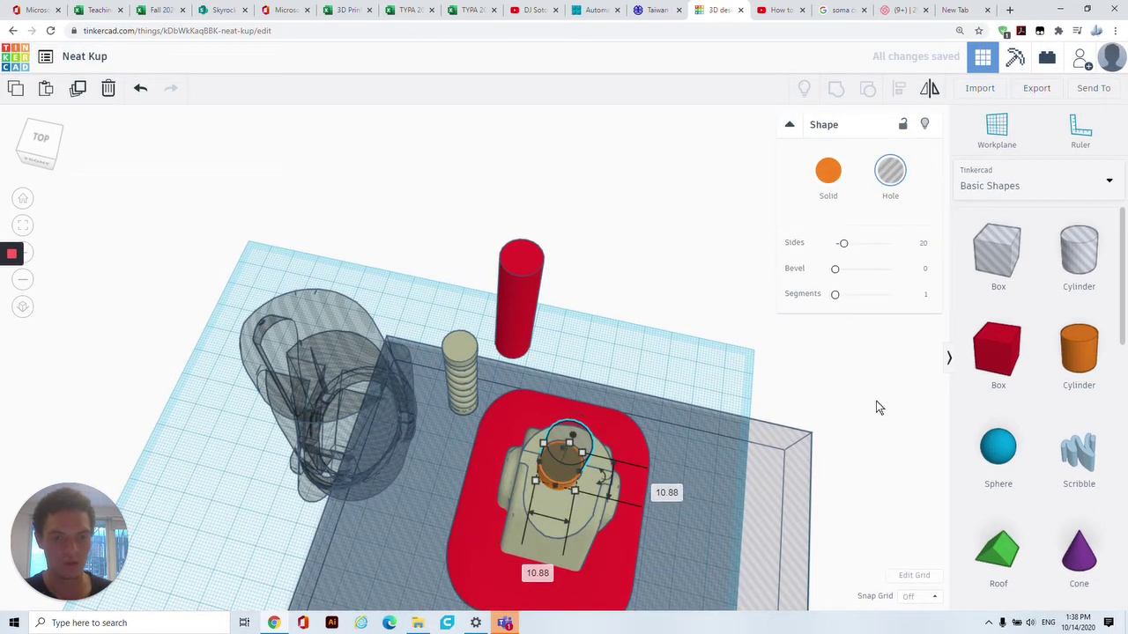
pyautogui.click(601, 475)
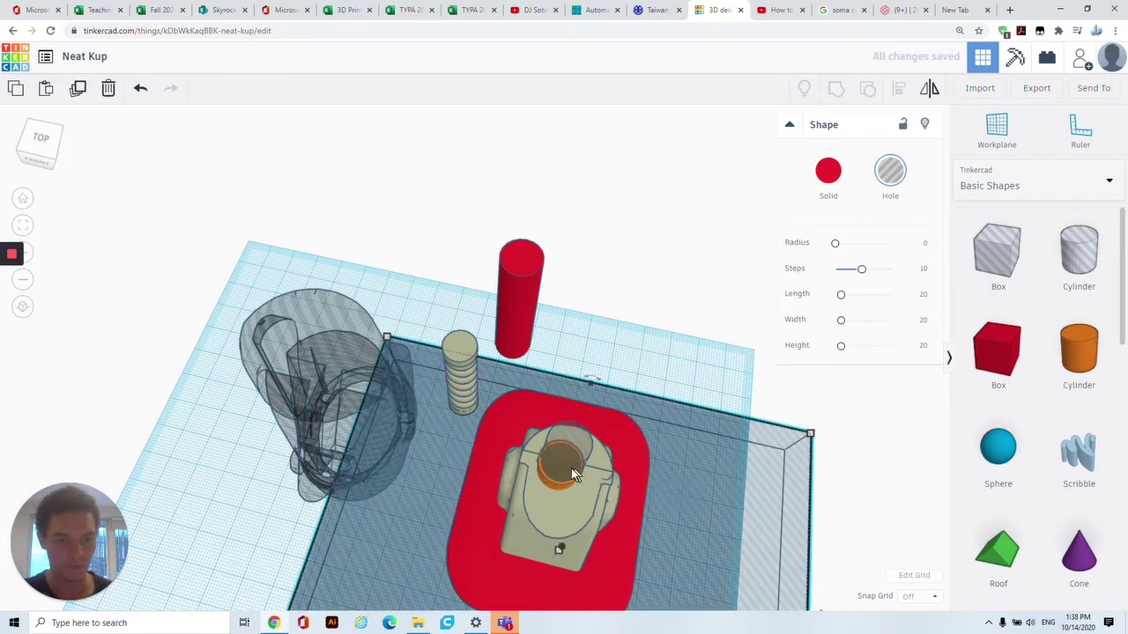
pyautogui.click(557, 463)
pyautogui.click(667, 493)
pyautogui.write('10')
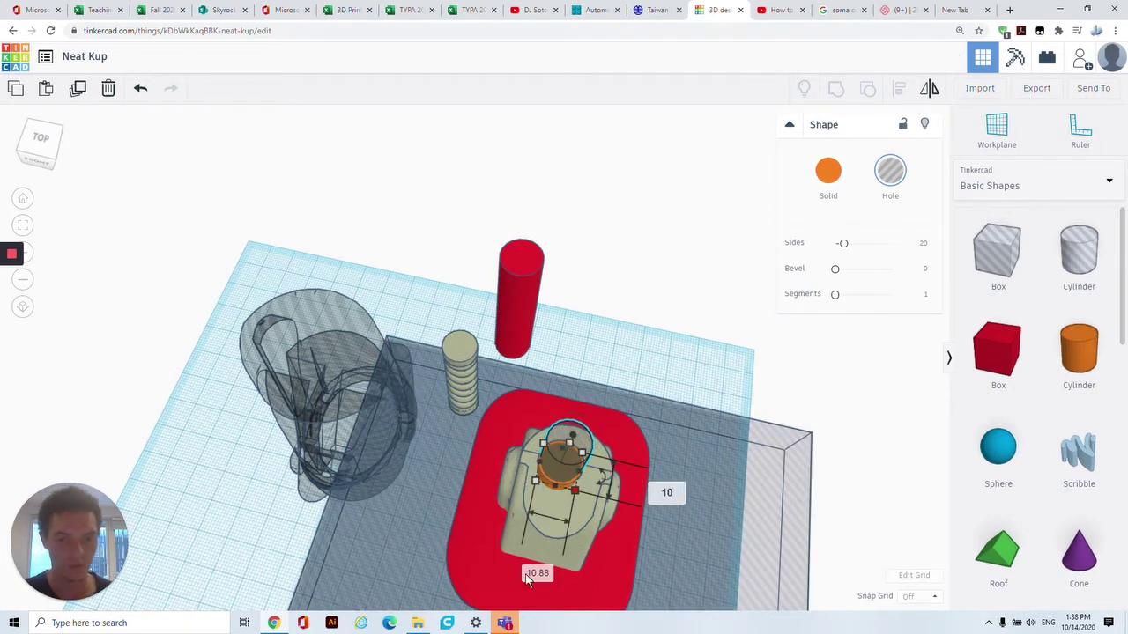
pyautogui.click(533, 573)
pyautogui.write('10')
pyautogui.press('Return')
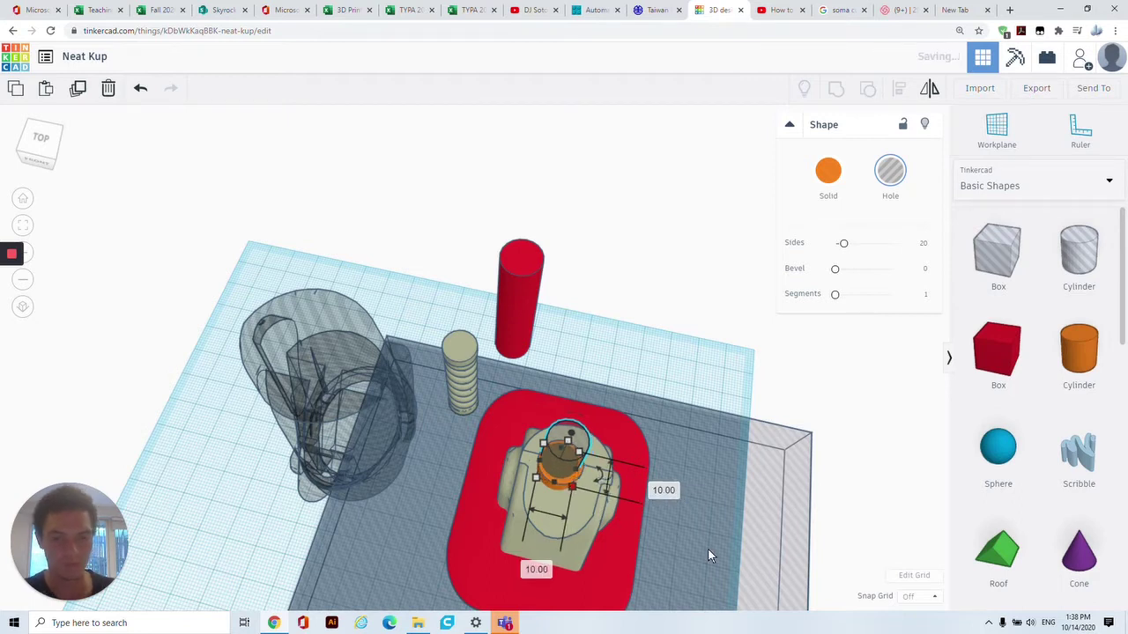
# - Align the cup's hole cylinder with the orange solid cylinder
pyautogui.keyDown('shift'); pyautogui.click(569, 487); pyautogui.keyUp('shift')
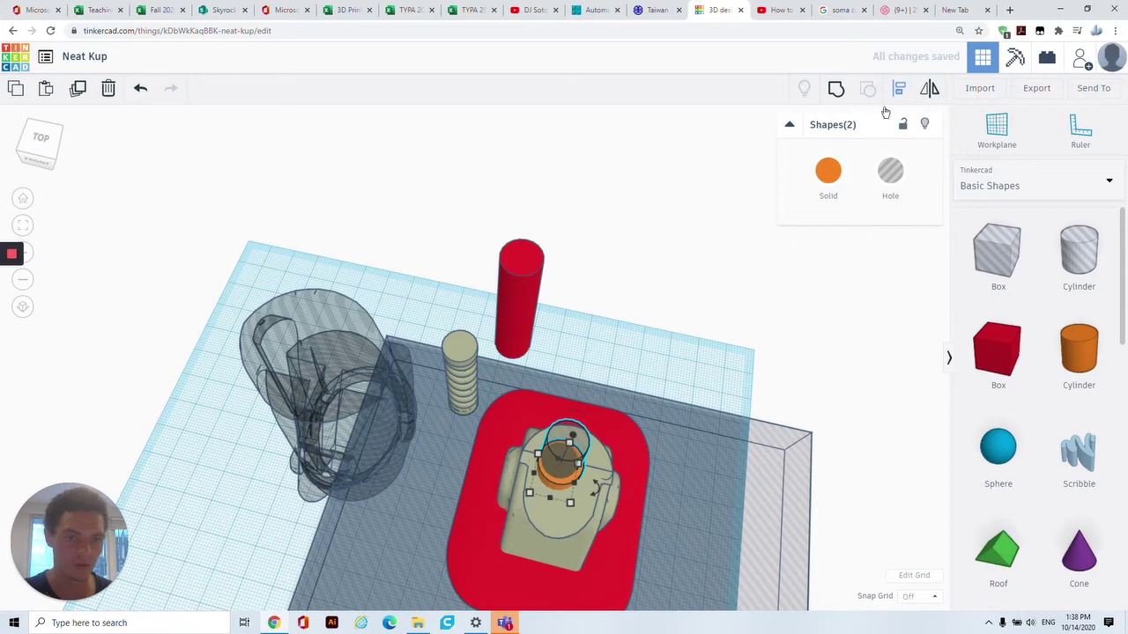
pyautogui.click(898, 88)
pyautogui.click(513, 465)
pyautogui.moveTo(657, 351); pyautogui.dragTo(528, 381, button='right')
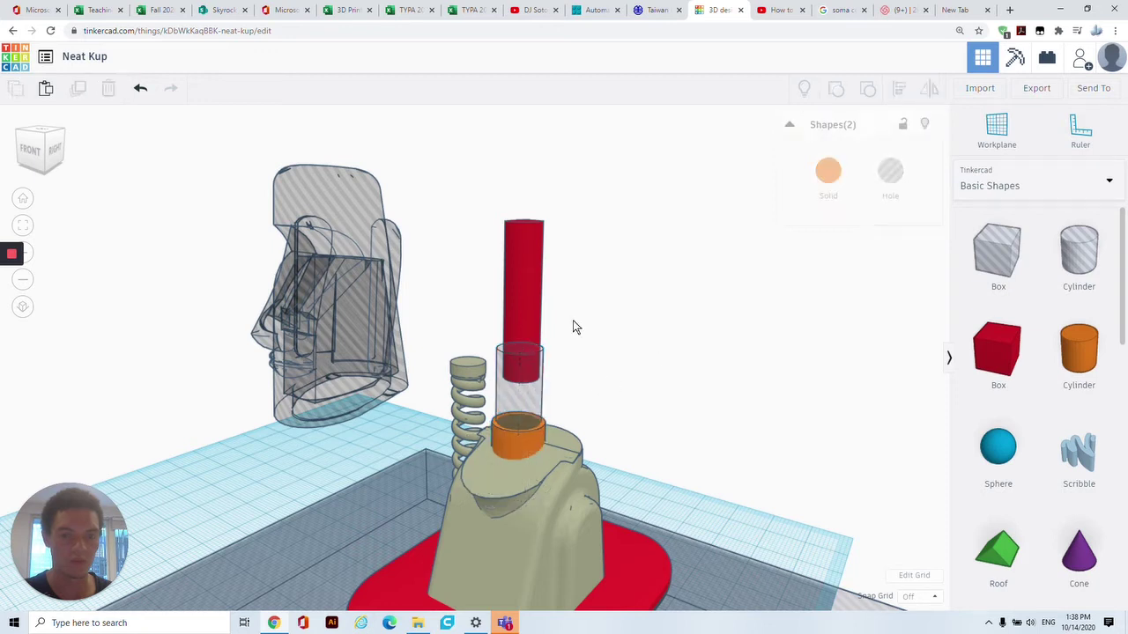
# - Delete the cup's old hole cylinder and turn the tall red cylinder into a hole
pyautogui.click(526, 357)
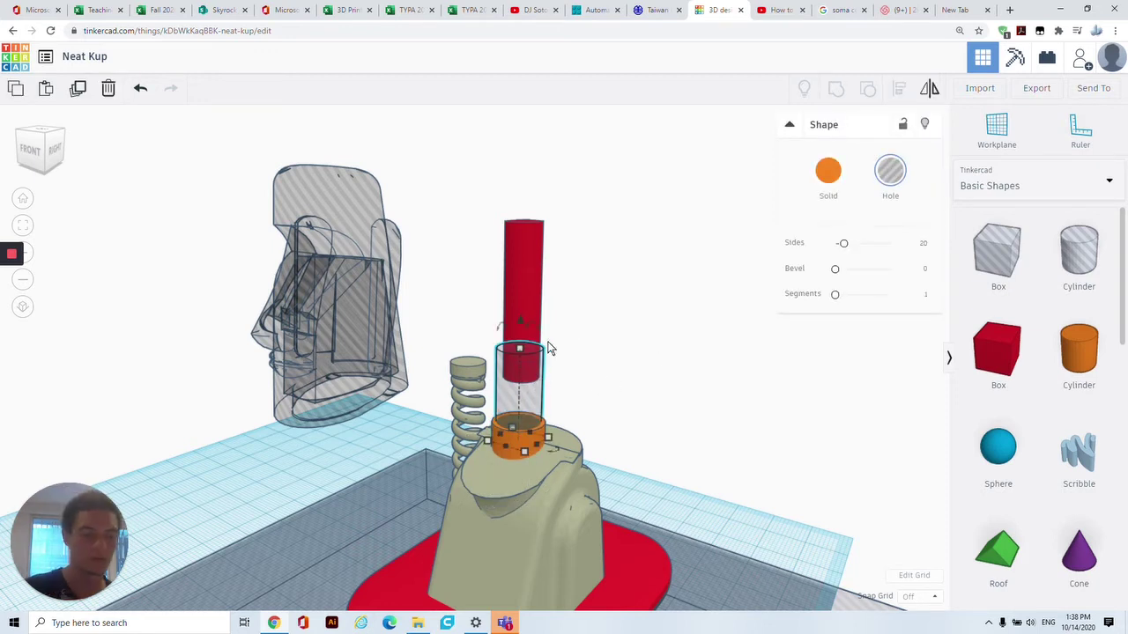
pyautogui.press('Delete')
pyautogui.click(514, 353)
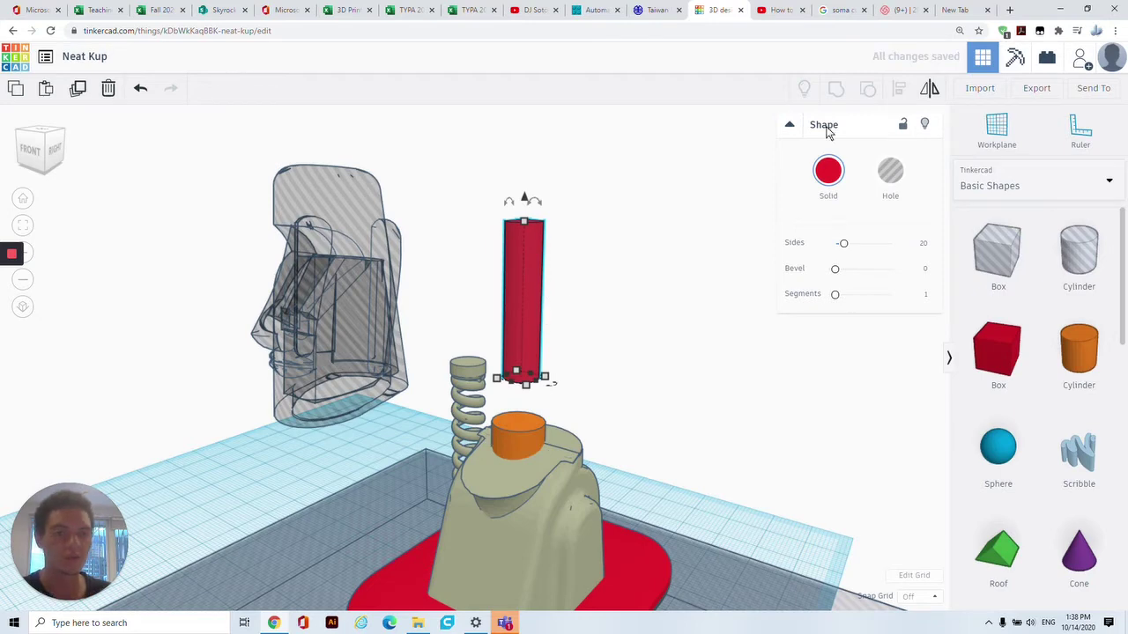
pyautogui.click(890, 170)
# - Centre the tall hole cylinder and the orange cup cylinder on each other in both horizontal directions
pyautogui.moveTo(515, 407); pyautogui.dragTo(591, 423, button='right')
pyautogui.keyDown('shift'); pyautogui.click(595, 414); pyautogui.keyUp('shift')
pyautogui.click(899, 89)
pyautogui.click(577, 492)
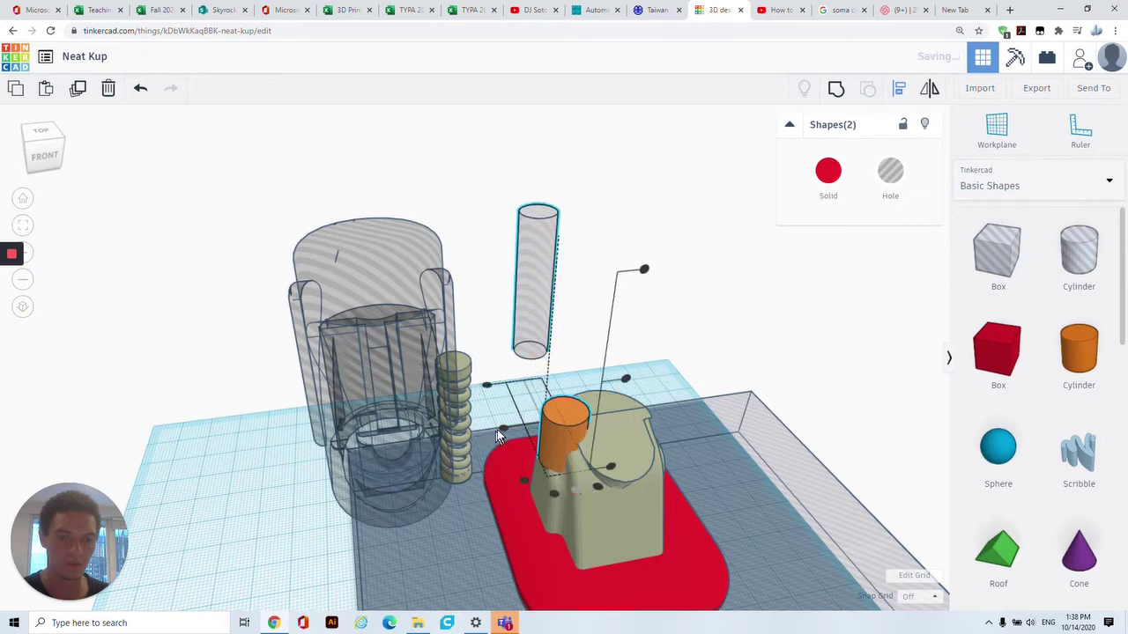
pyautogui.click(500, 429)
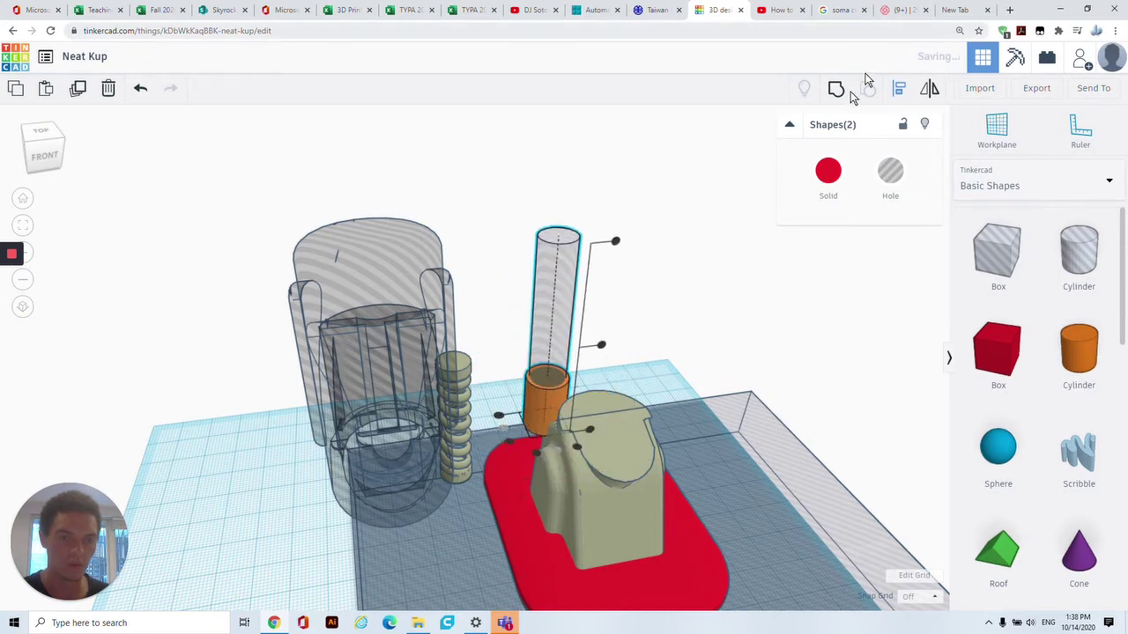
# - Try grouping the hole with the orange cylinder and moving the cup onto the body, and undo it
pyautogui.hotkey('ctrl', 'g')
pyautogui.moveTo(535, 399); pyautogui.dragTo(595, 433)
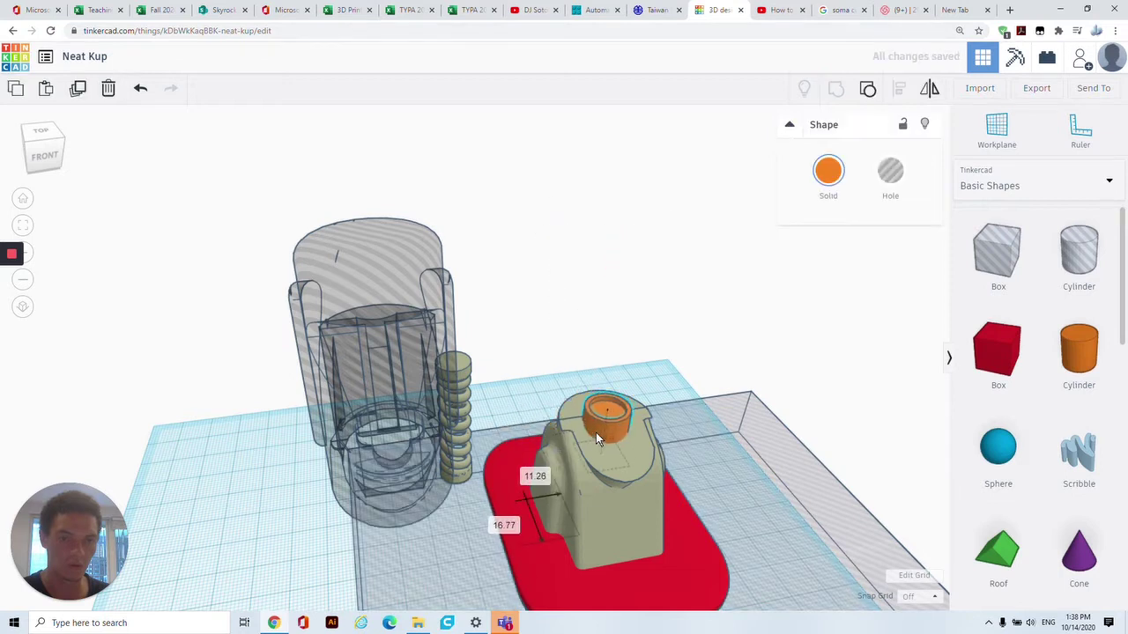
pyautogui.hotkey('ctrl', 'z')
pyautogui.hotkey('ctrl', 'z')
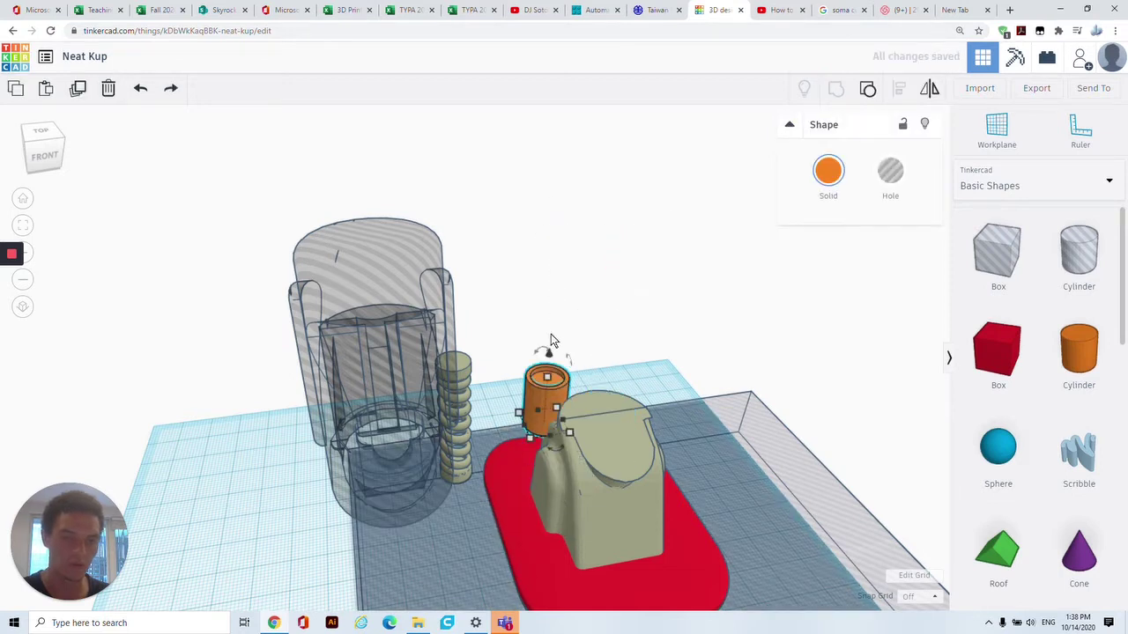
pyautogui.moveTo(546, 391); pyautogui.dragTo(621, 422)
pyautogui.hotkey('ctrl', 'z')
# - Select the tall hole, the orange cup and the body together and align them across the body's width
pyautogui.moveTo(638, 265); pyautogui.dragTo(494, 569, button='right')
pyautogui.keyDown('shift'); pyautogui.click(493, 568); pyautogui.keyUp('shift')
pyautogui.click(898, 89)
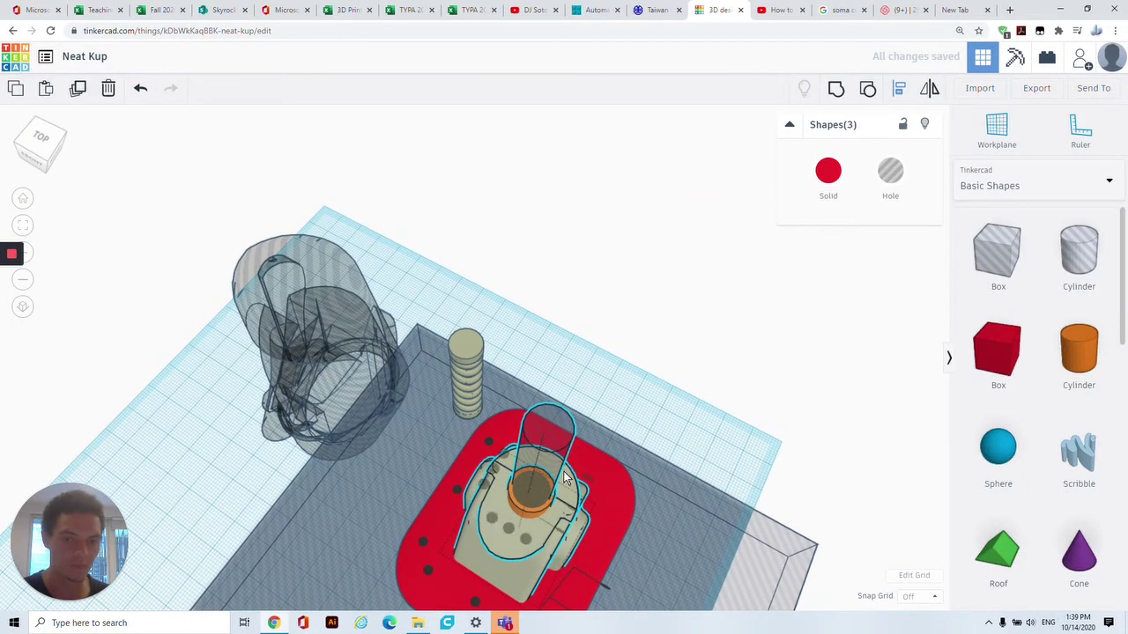
pyautogui.click(475, 604)
# - Move the transparent head back over the body and open the alignment options for the two shapes
pyautogui.moveTo(510, 469); pyautogui.dragTo(571, 281, button='right')
pyautogui.click(503, 257)
pyautogui.moveTo(503, 256); pyautogui.dragTo(698, 244, button='right')
pyautogui.moveTo(388, 240); pyautogui.dragTo(671, 247)
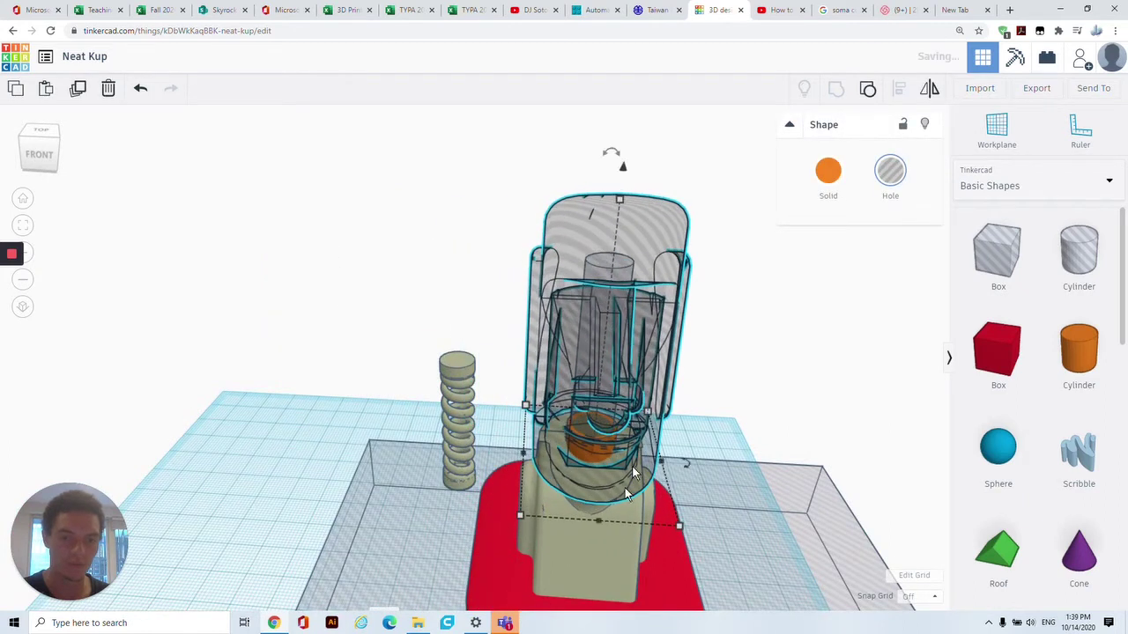
pyautogui.keyDown('shift'); pyautogui.click(608, 540); pyautogui.keyUp('shift')
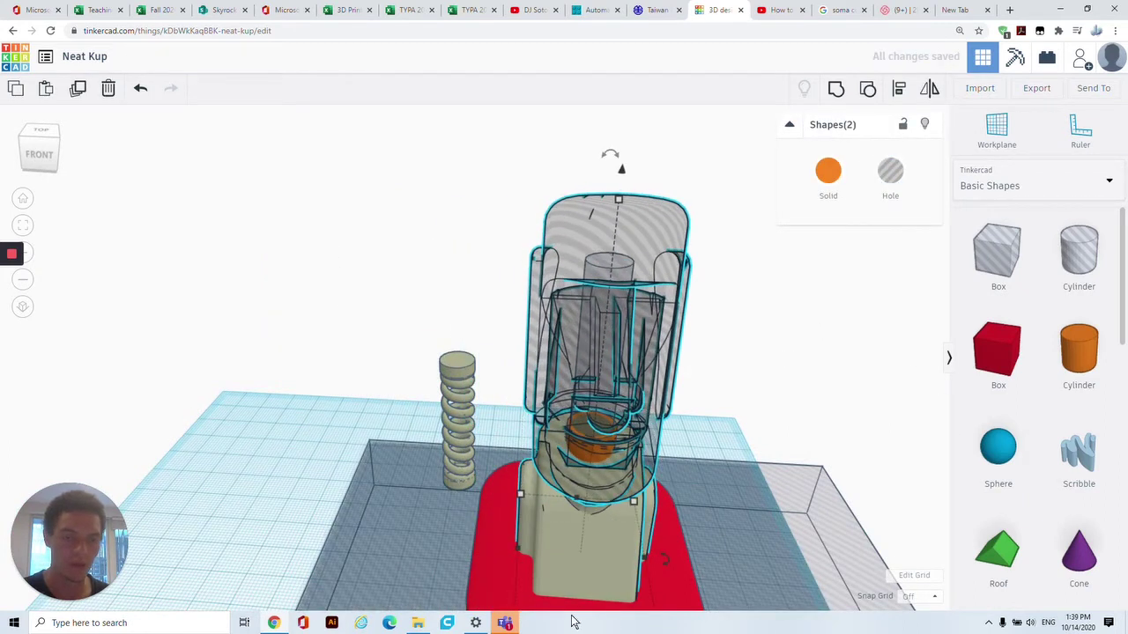
pyautogui.click(899, 89)
pyautogui.scroll(-3, 664, 455)
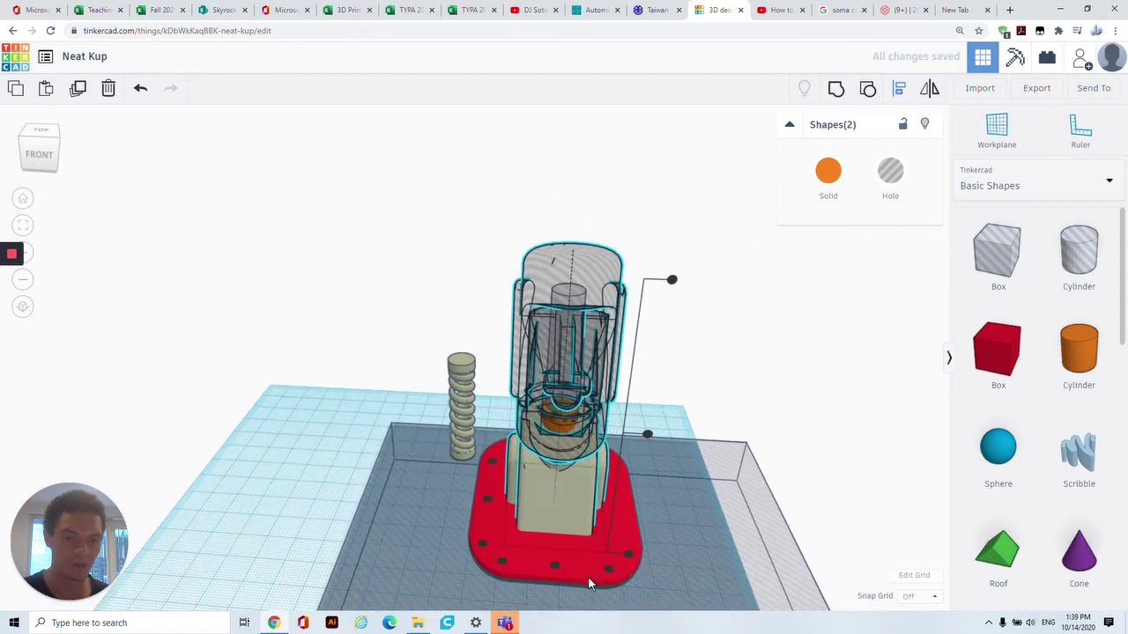
# - Check the head's fit around the cup, hide the head and select the tall hole cylinder
pyautogui.moveTo(748, 340); pyautogui.dragTo(442, 442, button='right')
pyautogui.scroll(4, 442, 496)
pyautogui.moveTo(442, 496); pyautogui.dragTo(579, 415, button='right')
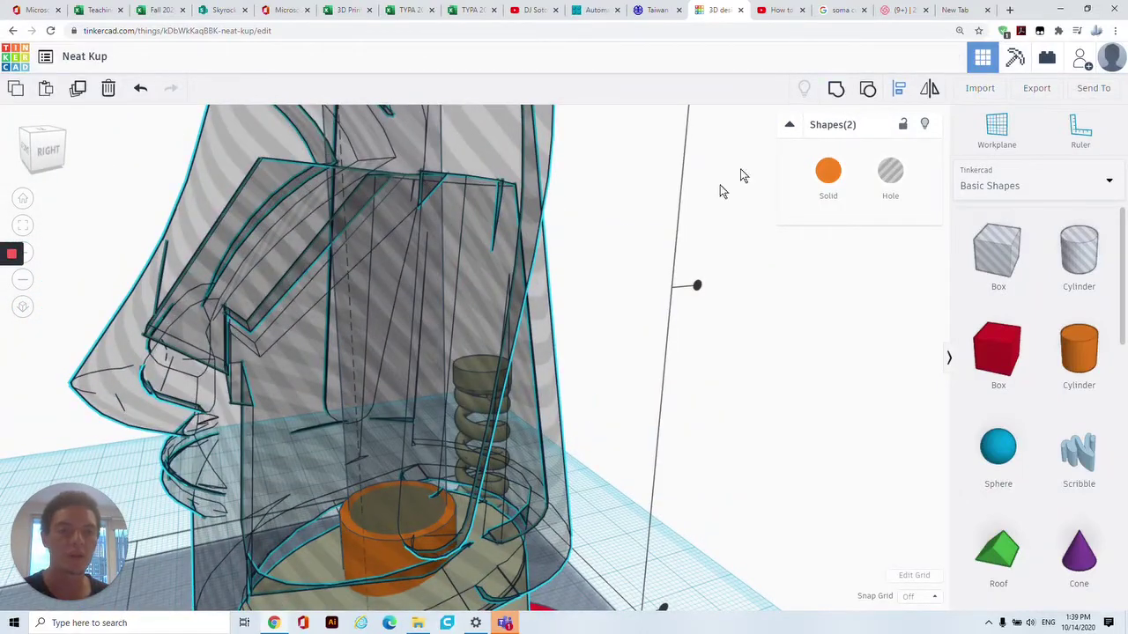
pyautogui.click(757, 326)
pyautogui.click(481, 268)
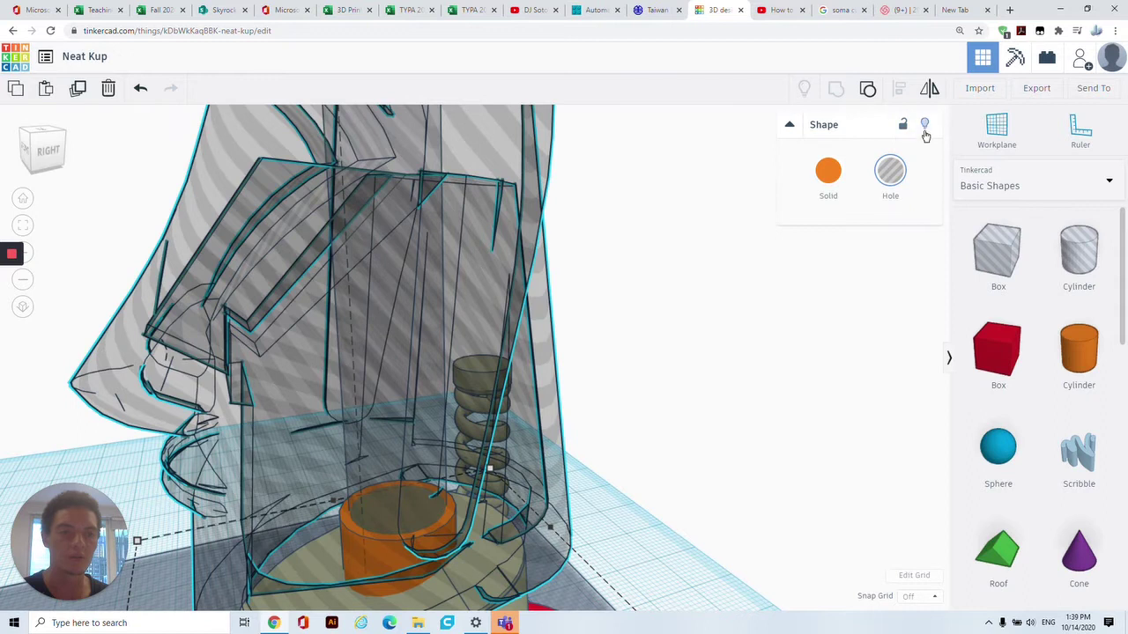
pyautogui.click(924, 126)
pyautogui.click(385, 300)
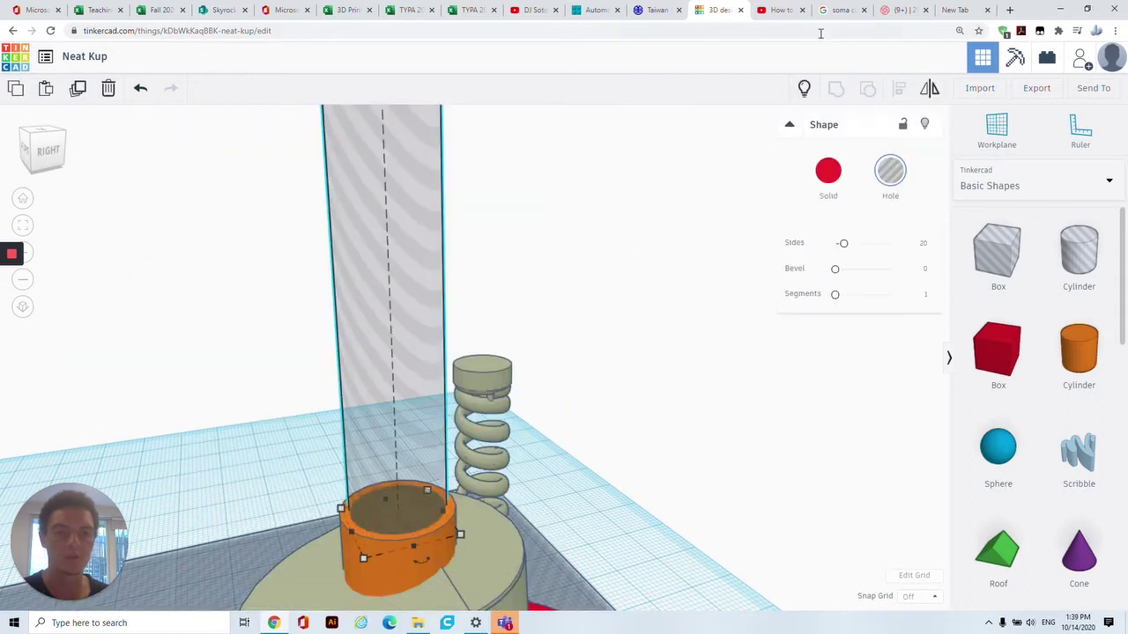
# - Turn the tall hole cylinder into a red solid, show all shapes to check it inside the head, and hide the head again
pyautogui.click(829, 172)
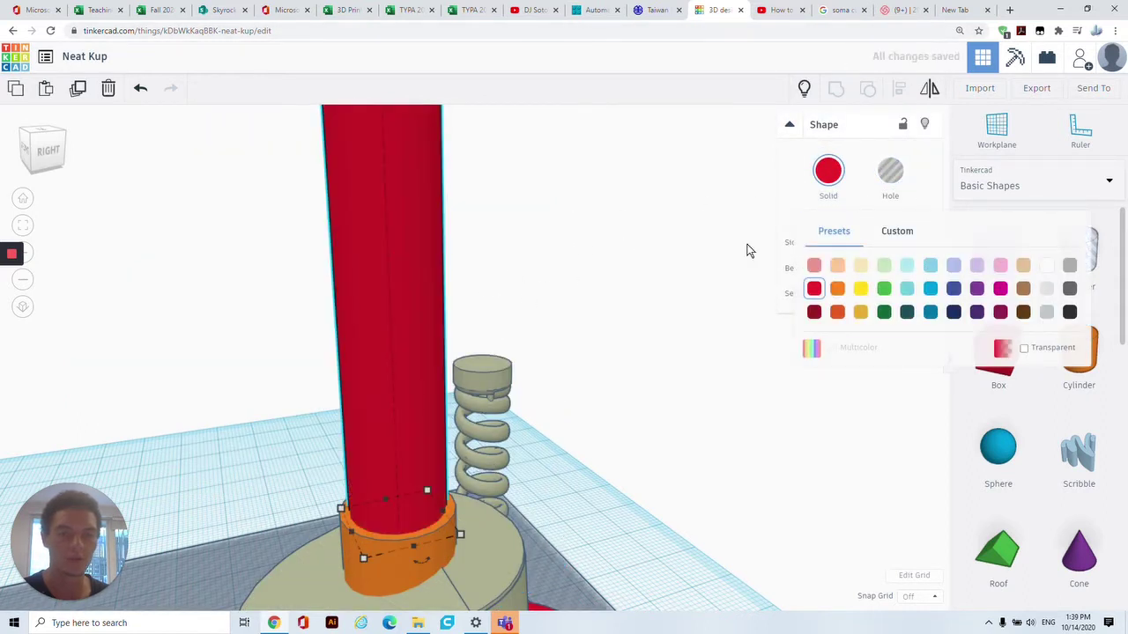
pyautogui.click(803, 89)
pyautogui.moveTo(559, 217); pyautogui.dragTo(501, 246, button='right')
pyautogui.scroll(-5, 501, 246)
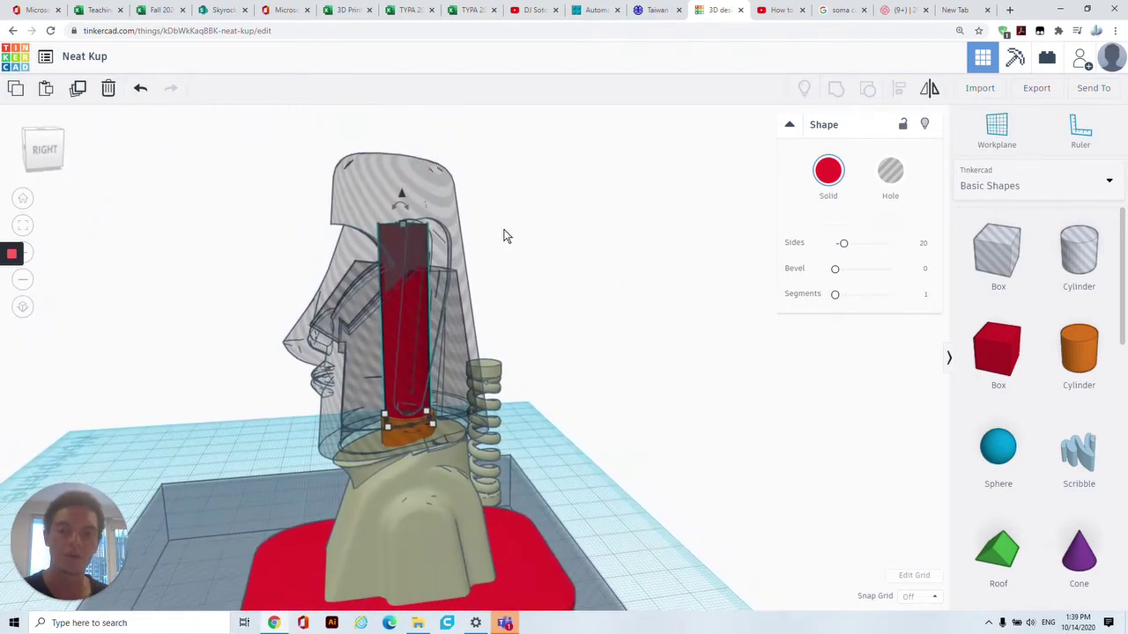
pyautogui.moveTo(491, 316); pyautogui.dragTo(605, 359, button='right')
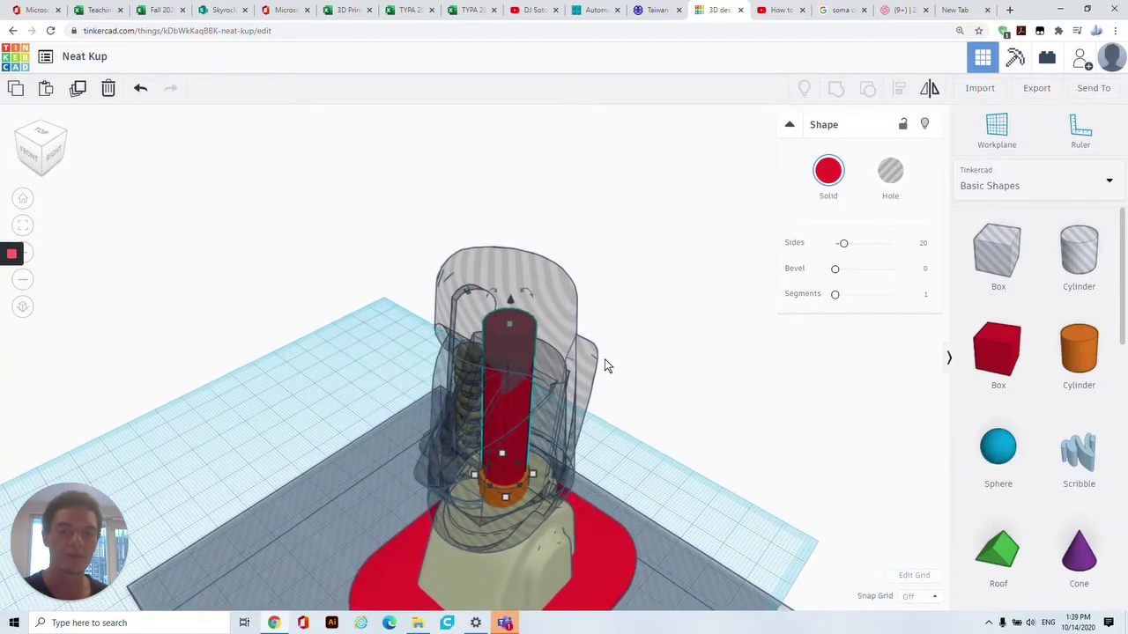
pyautogui.click(561, 326)
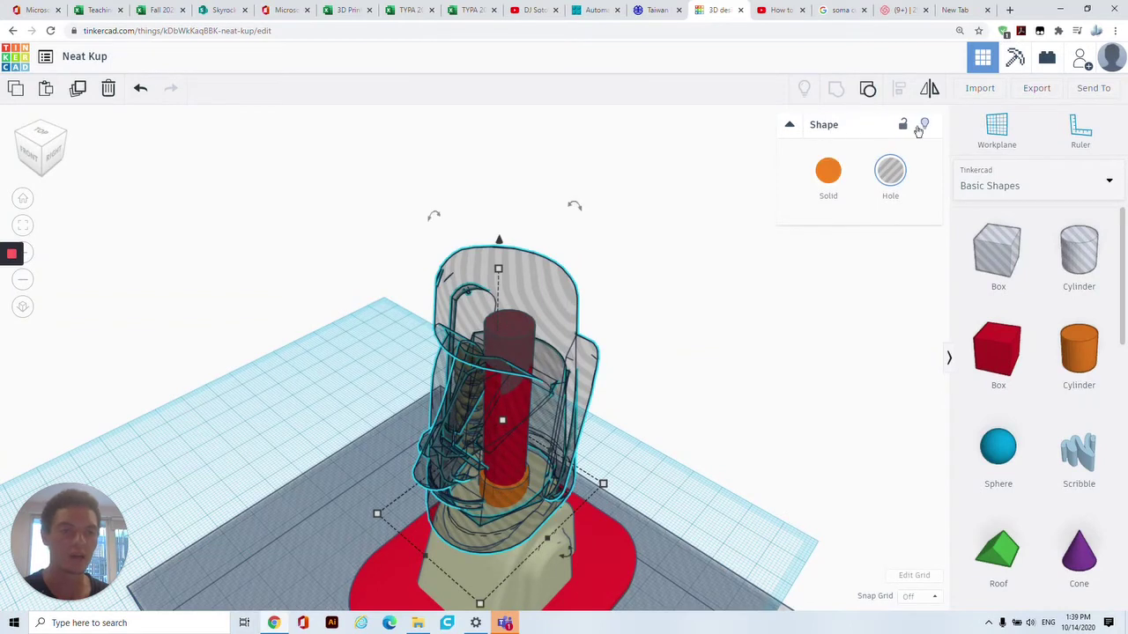
pyautogui.click(924, 126)
pyautogui.moveTo(1072, 349); pyautogui.dragTo(519, 334)
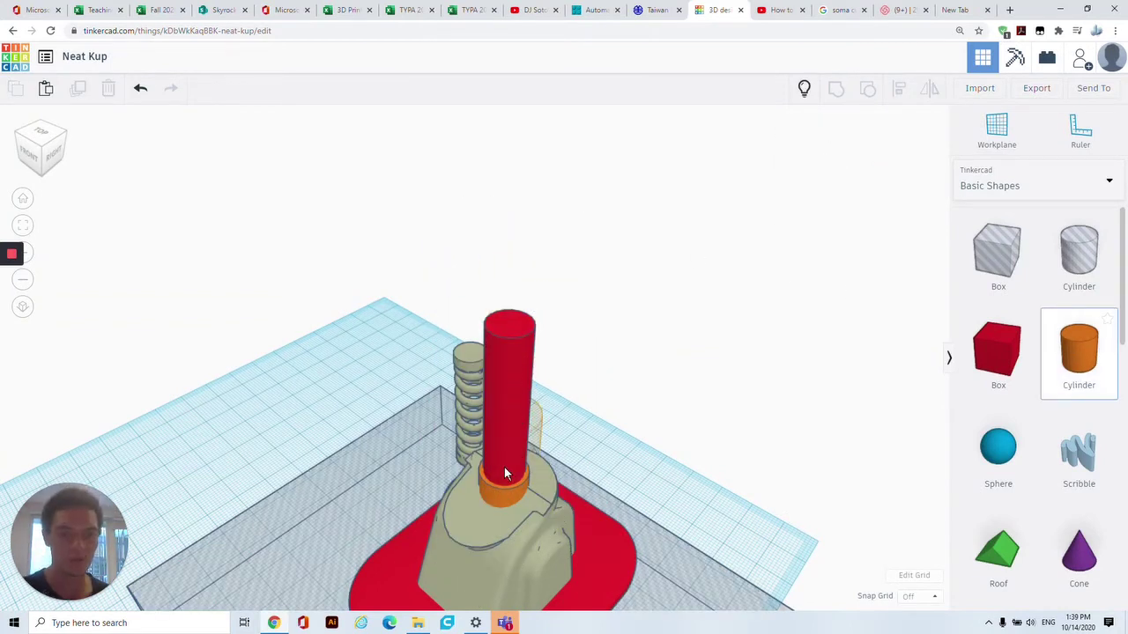
pyautogui.moveTo(511, 571); pyautogui.dragTo(520, 533)
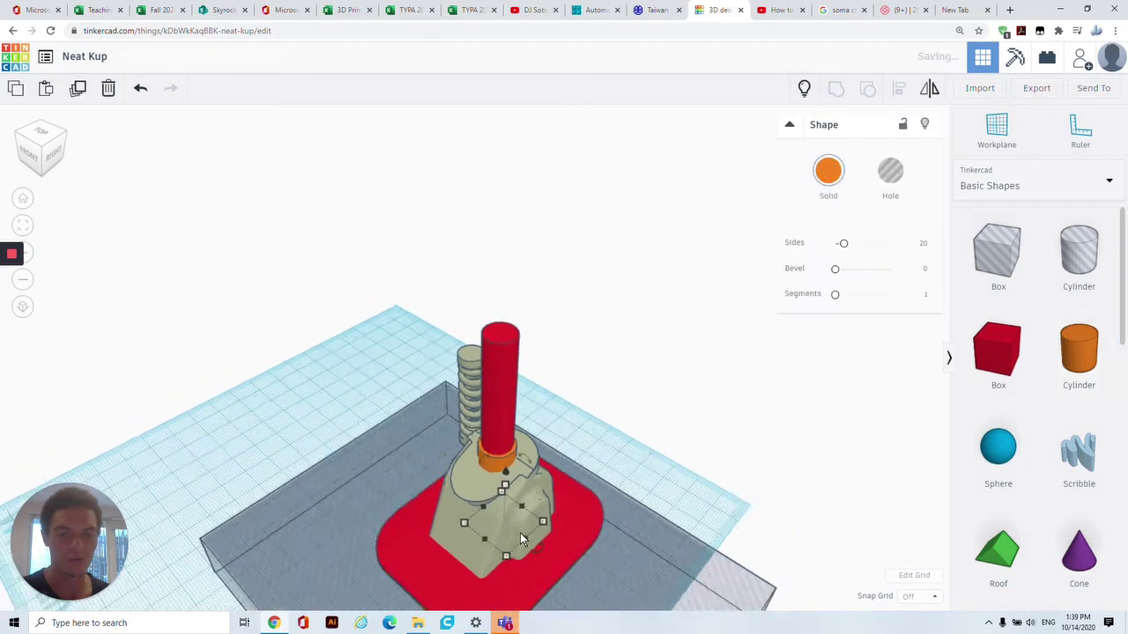
pyautogui.scroll(-3, 519, 533)
pyautogui.moveTo(485, 343); pyautogui.dragTo(485, 294)
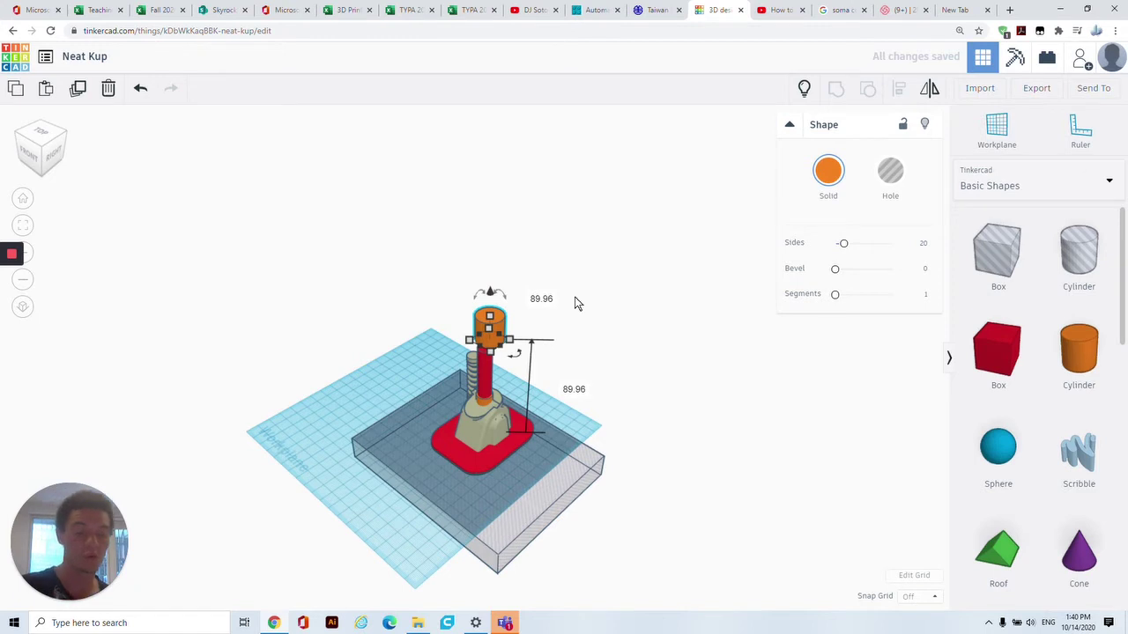
pyautogui.press('Delete')
# - Duplicate the orange cup on the body and raise the copy to the upper end of the tall red cylinder
pyautogui.click(479, 402)
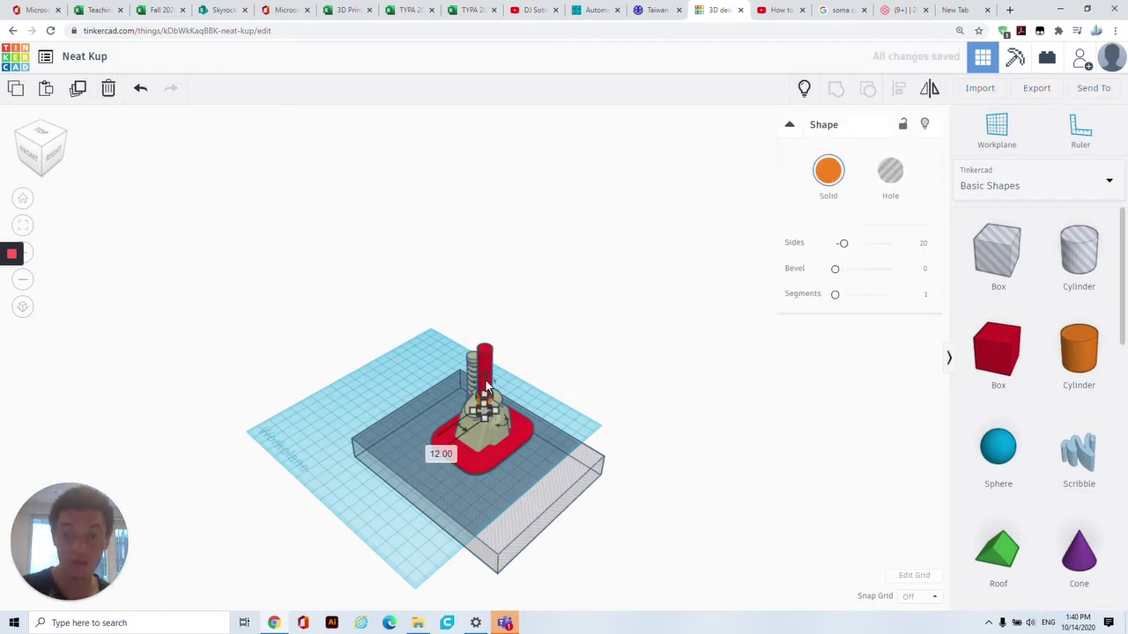
pyautogui.moveTo(485, 381); pyautogui.dragTo(484, 315)
pyautogui.moveTo(533, 374); pyautogui.dragTo(511, 335, button='right')
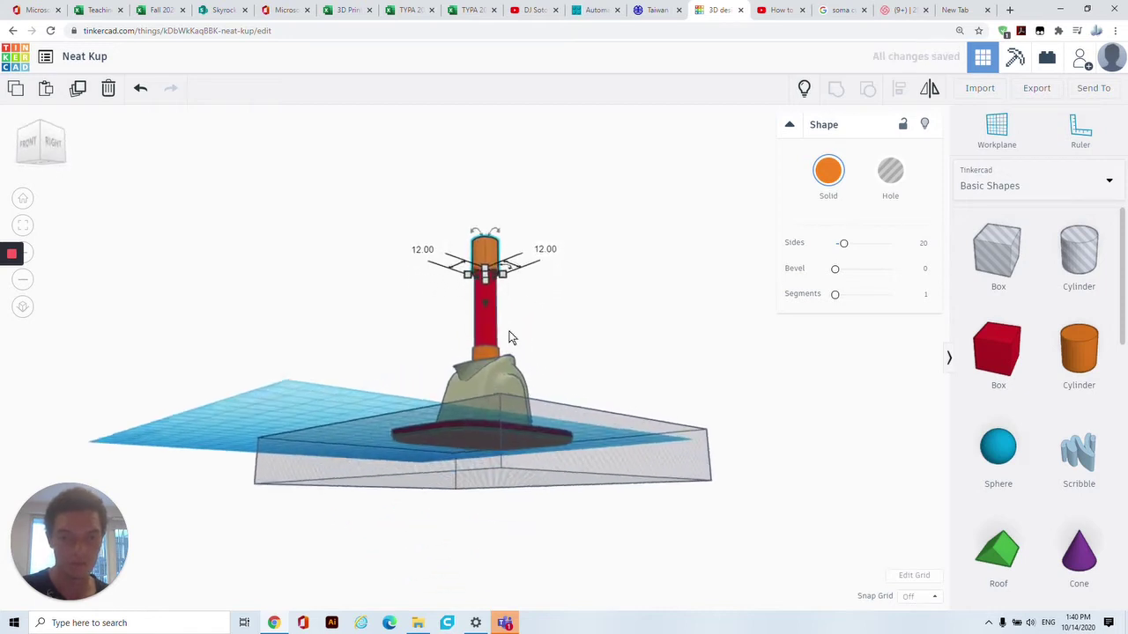
pyautogui.scroll(5, 534, 285)
pyautogui.scroll(-3, 541, 262)
pyautogui.moveTo(563, 237); pyautogui.dragTo(526, 292, button='right')
# - Change the tall red cylinder back to a hole and move the spring farther away from the body
pyautogui.click(526, 292)
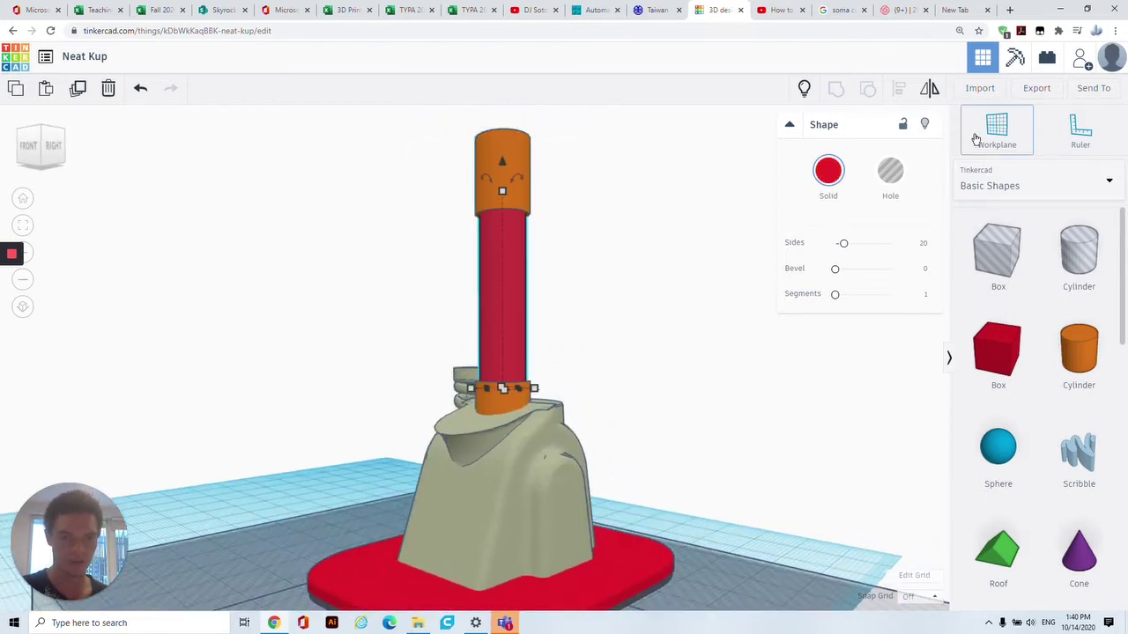
pyautogui.click(890, 170)
pyautogui.moveTo(642, 221); pyautogui.dragTo(728, 255, button='right')
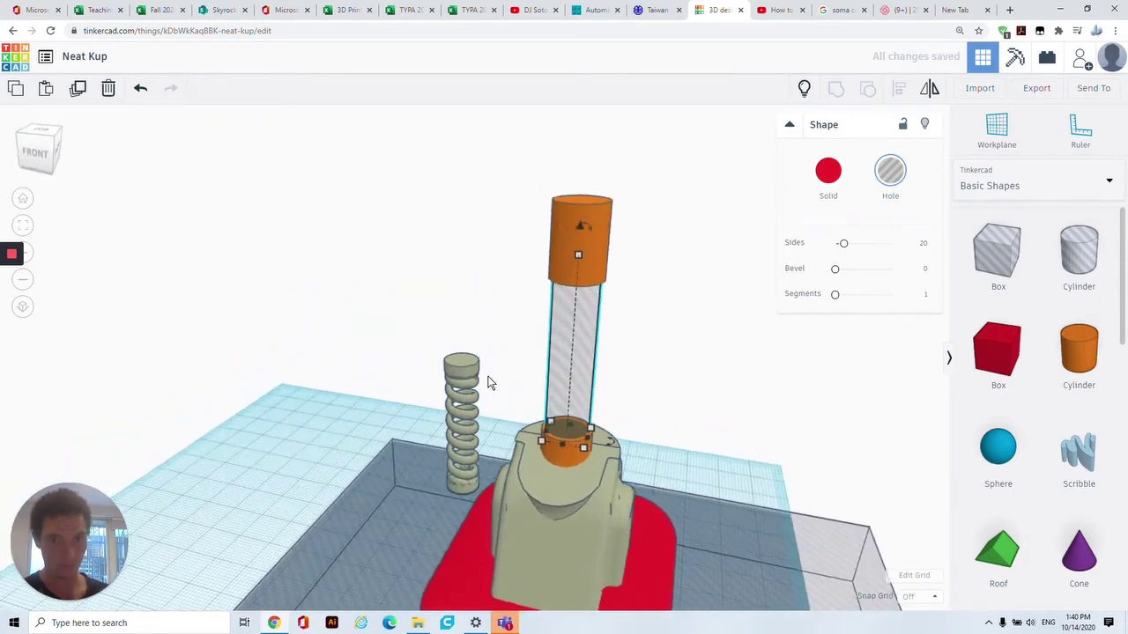
pyautogui.moveTo(440, 388); pyautogui.dragTo(279, 364)
pyautogui.click(465, 368)
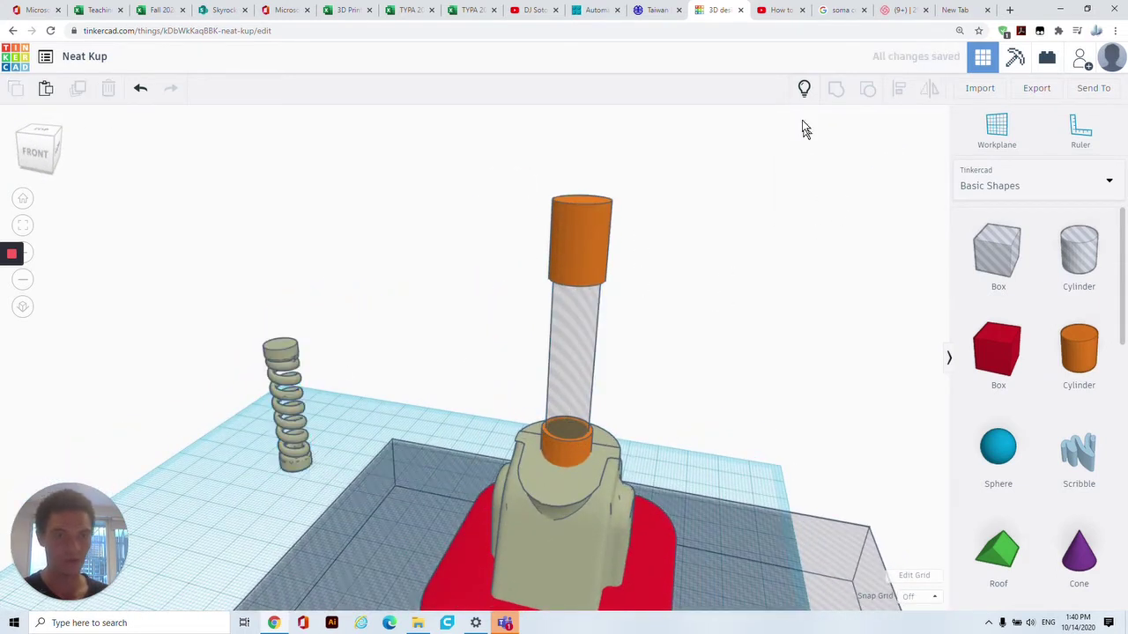
# - Show all hidden shapes and examine how the upper cylinder and the cup sit inside the transparent head
pyautogui.click(804, 88)
pyautogui.moveTo(781, 304); pyautogui.dragTo(593, 218, button='right')
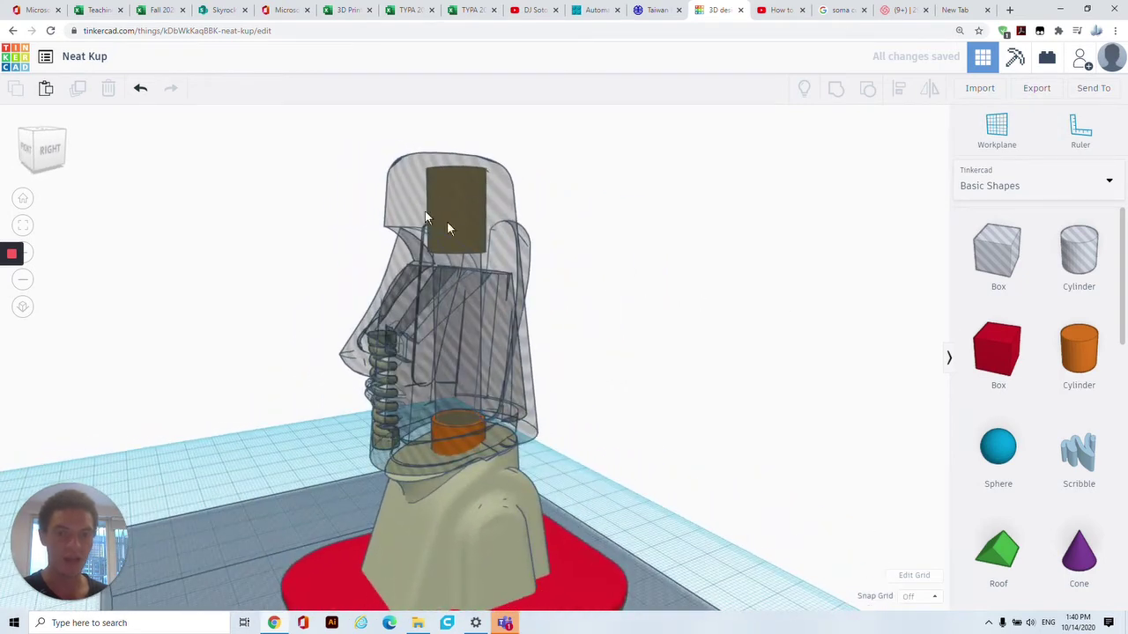
pyautogui.click(502, 213)
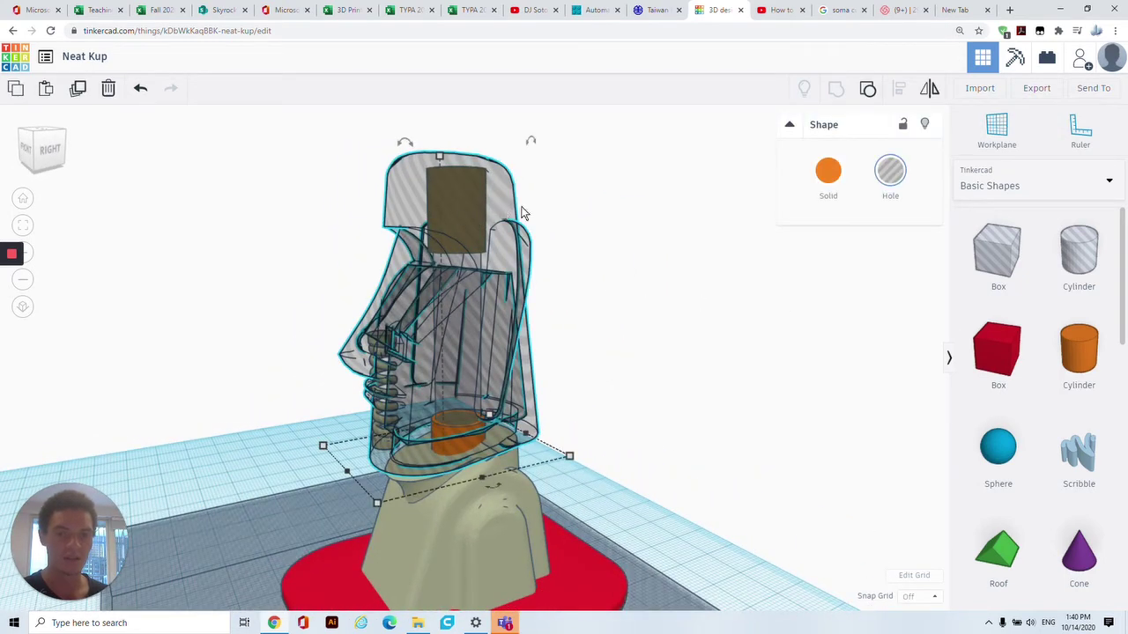
pyautogui.scroll(-5, 579, 347)
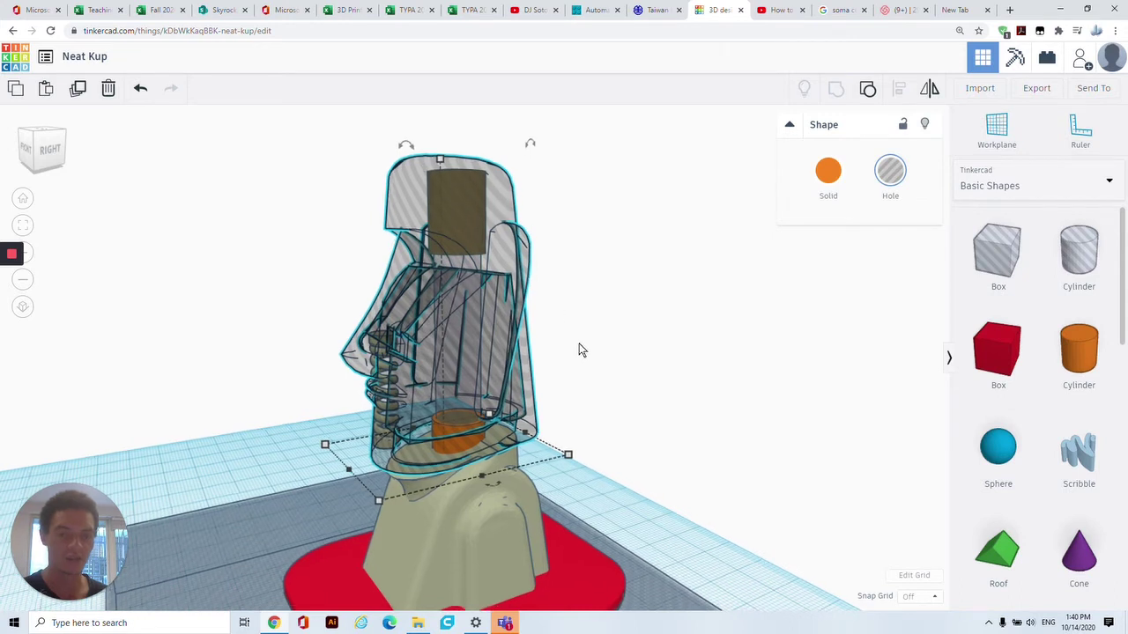
pyautogui.moveTo(683, 294); pyautogui.dragTo(677, 300, button='right')
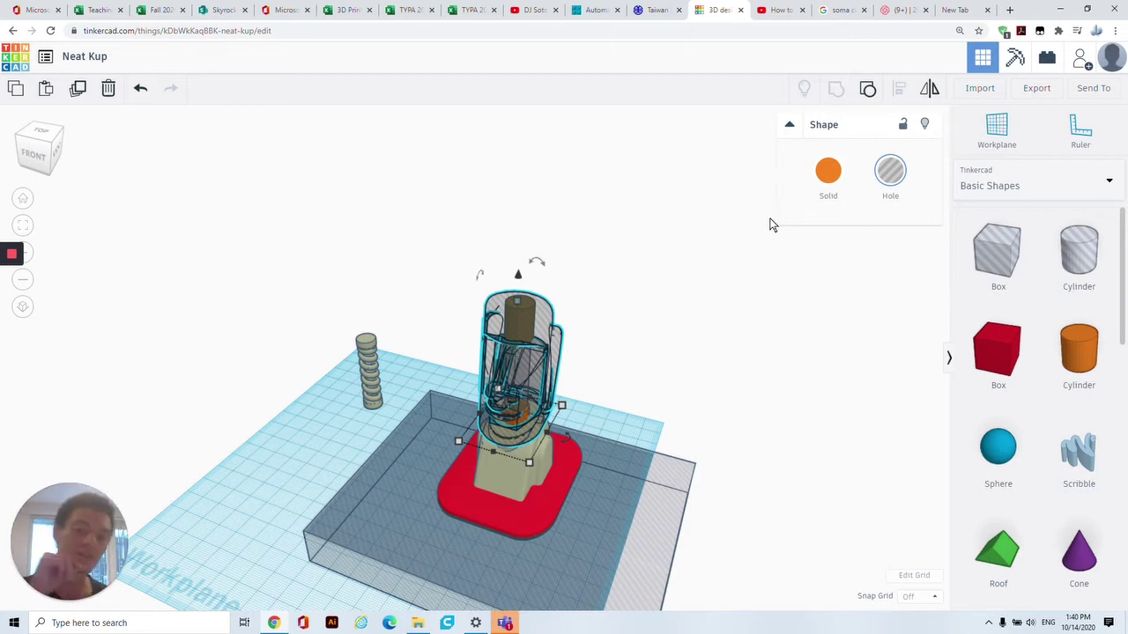
pyautogui.moveTo(642, 388); pyautogui.dragTo(691, 354, button='right')
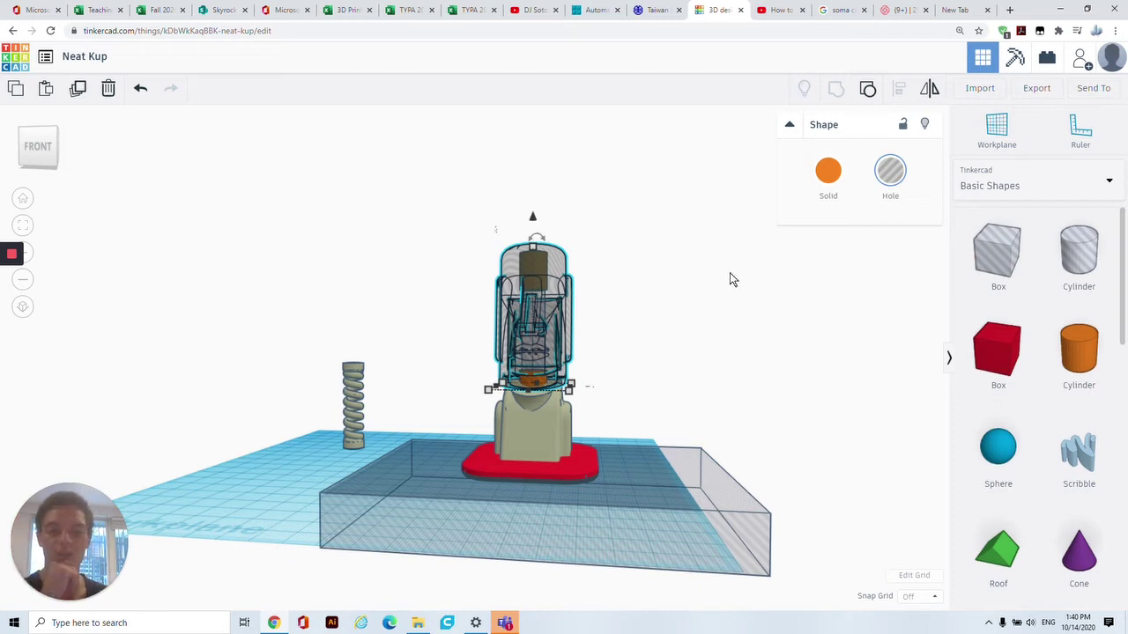
# - Change the transparent head back to an orange solid
pyautogui.click(829, 172)
pyautogui.moveTo(573, 272); pyautogui.dragTo(665, 413, button='right')
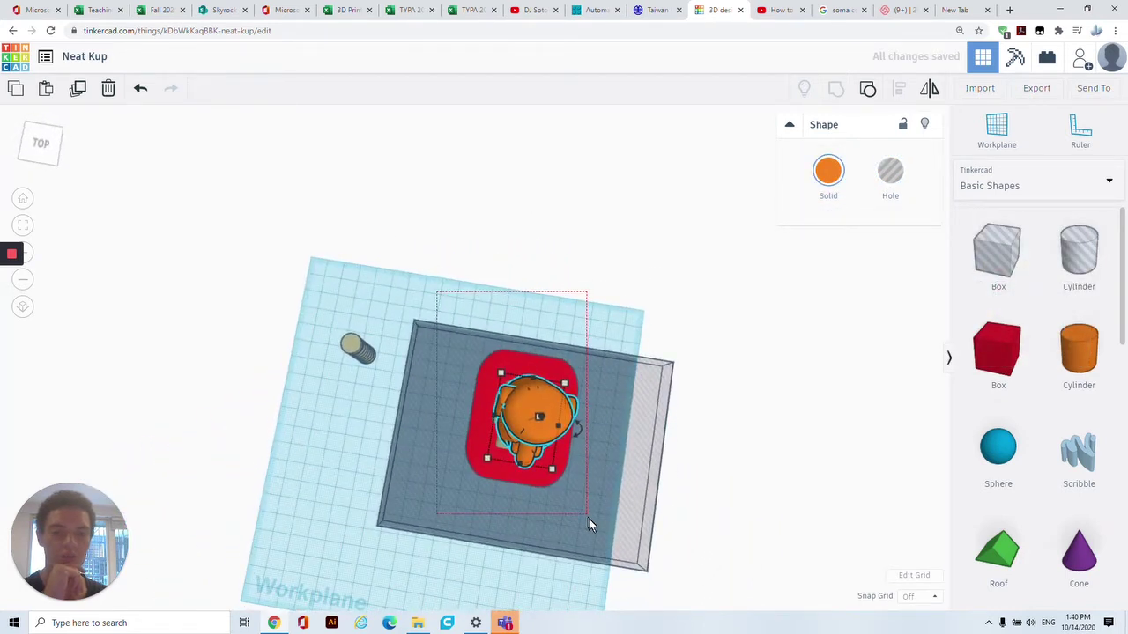
pyautogui.moveTo(602, 549); pyautogui.dragTo(546, 226)
pyautogui.moveTo(547, 226); pyautogui.dragTo(600, 149, button='right')
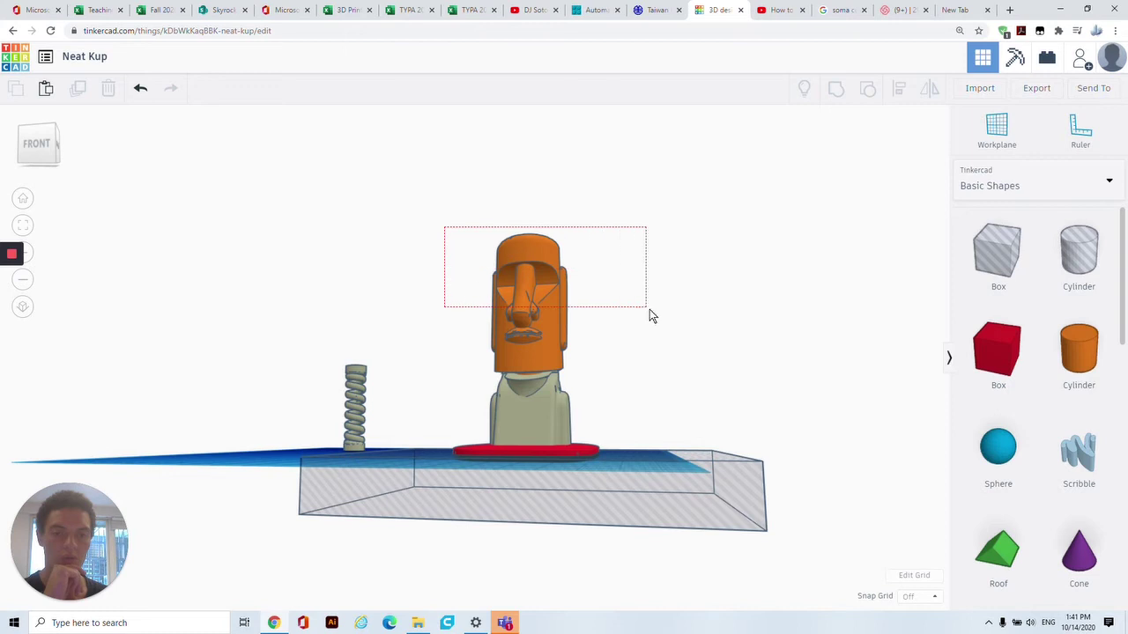
# - Try grouping the head with the cylinder and hole inside it and moving the group off the body, and undo both
pyautogui.moveTo(702, 334); pyautogui.dragTo(703, 334)
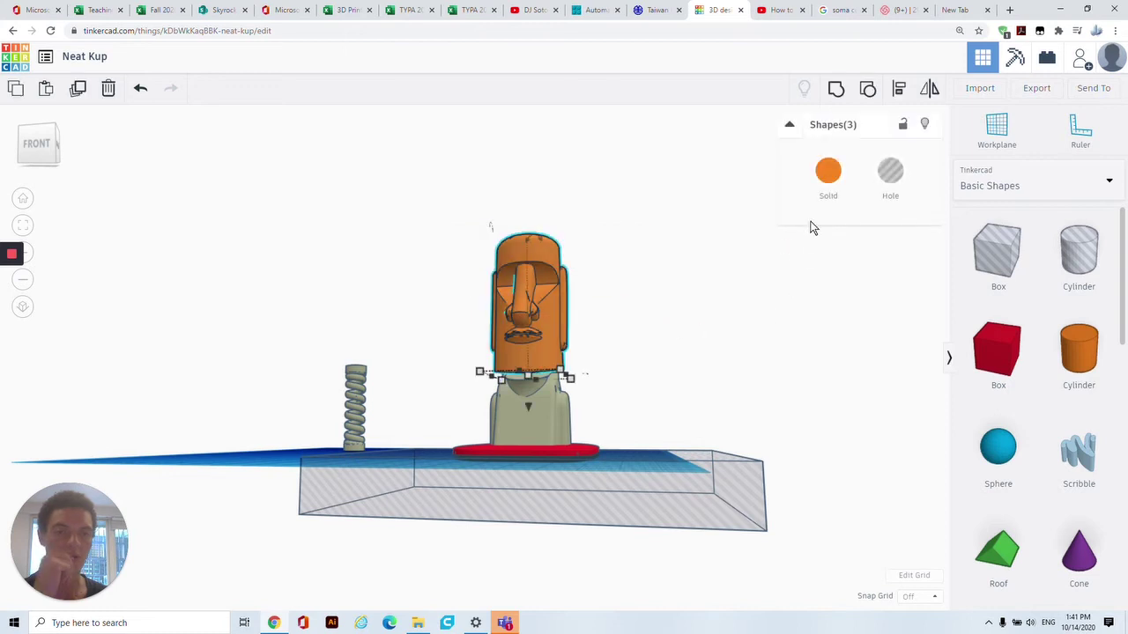
pyautogui.click(837, 91)
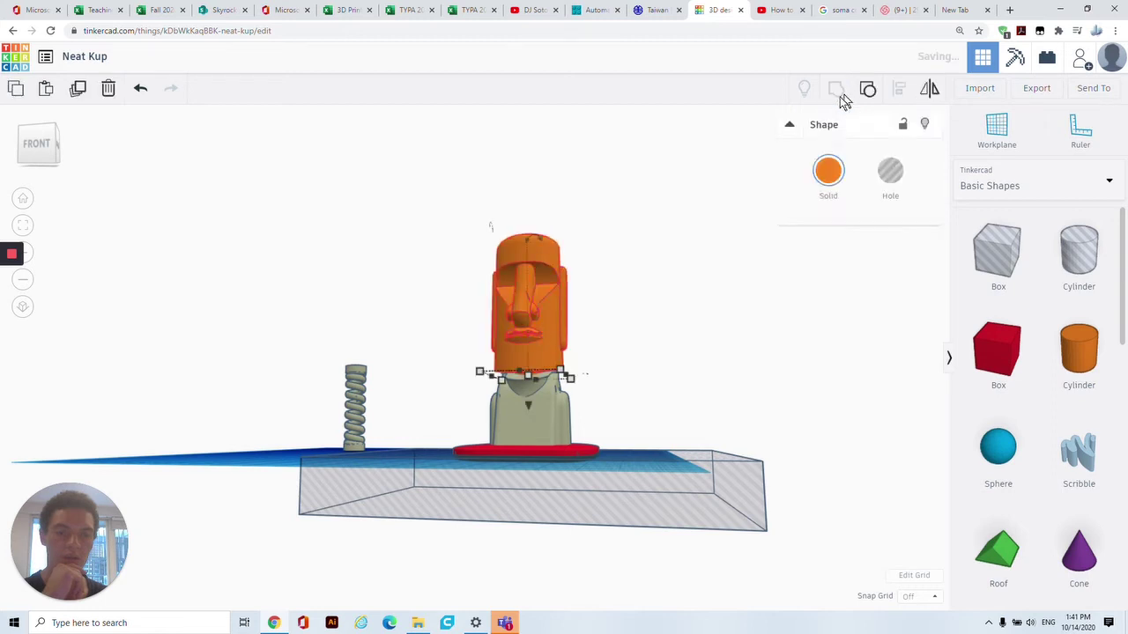
pyautogui.moveTo(548, 340); pyautogui.dragTo(336, 313)
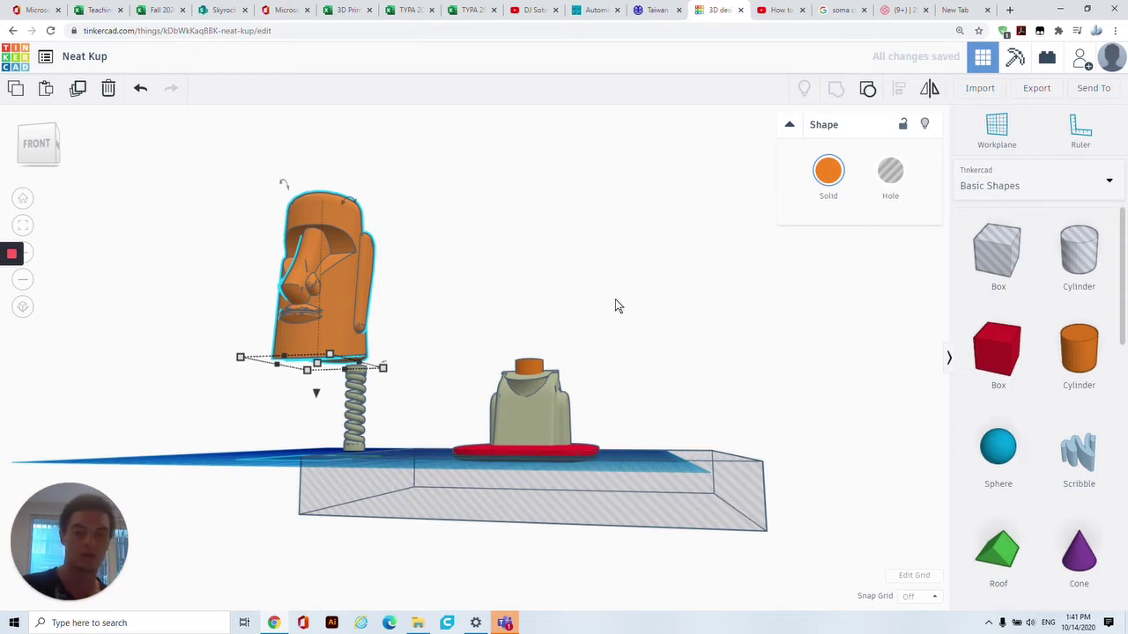
pyautogui.hotkey('ctrl', 'z')
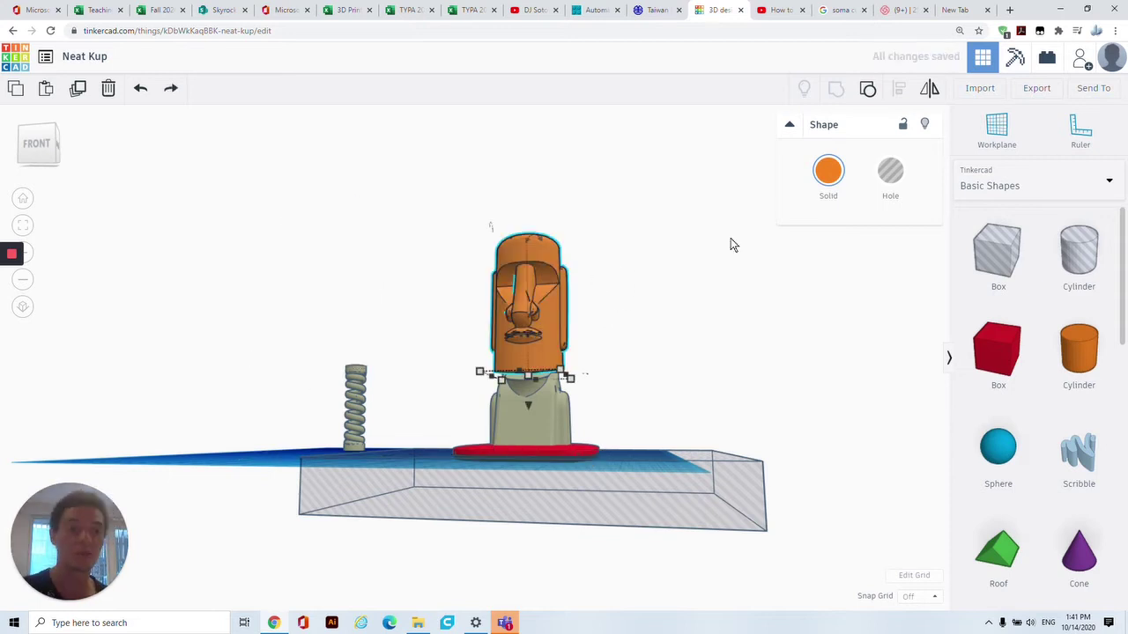
pyautogui.click(872, 94)
pyautogui.click(615, 281)
# - With the head hidden, duplicate the tall hole cylinder, move the copy well clear of the body, and show all shapes again
pyautogui.click(538, 261)
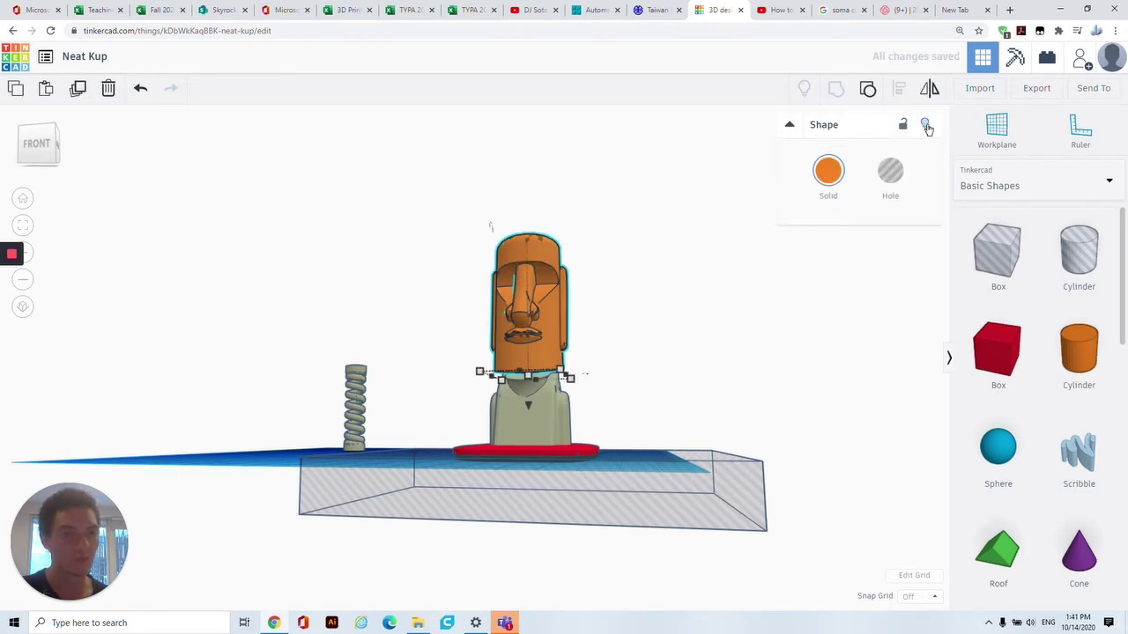
pyautogui.click(926, 126)
pyautogui.click(535, 328)
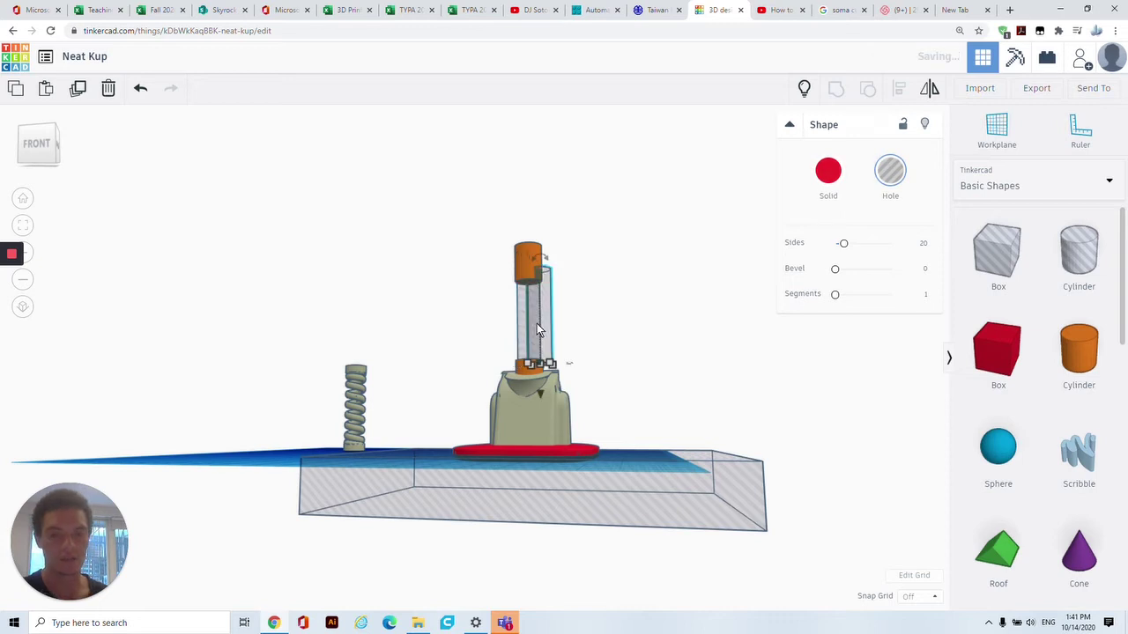
pyautogui.moveTo(549, 320); pyautogui.dragTo(745, 324)
pyautogui.click(925, 126)
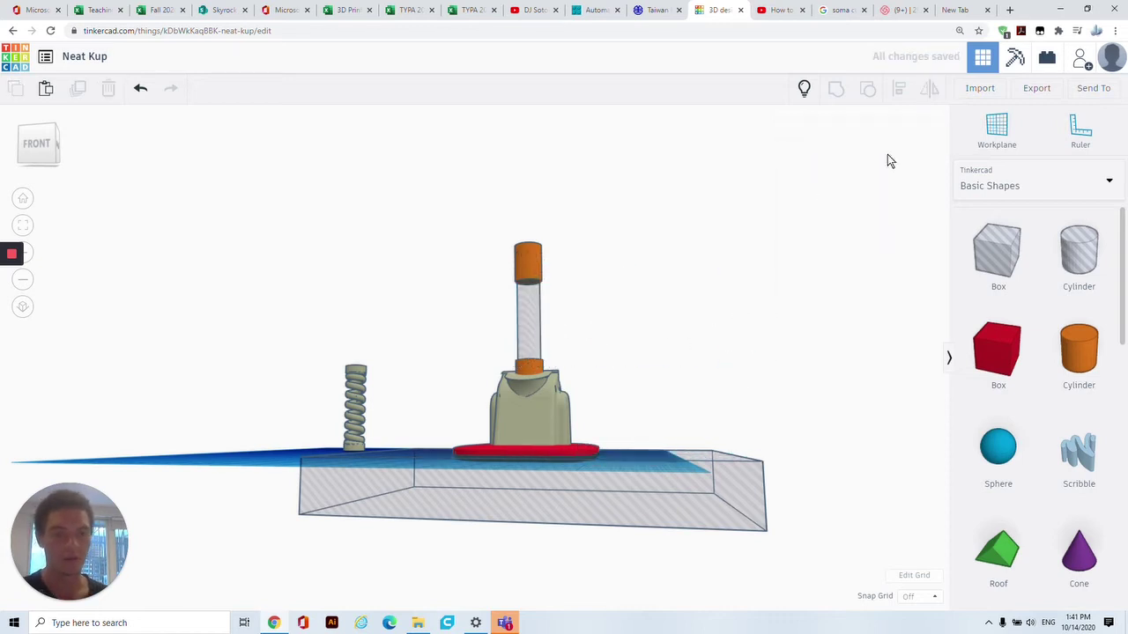
pyautogui.click(809, 89)
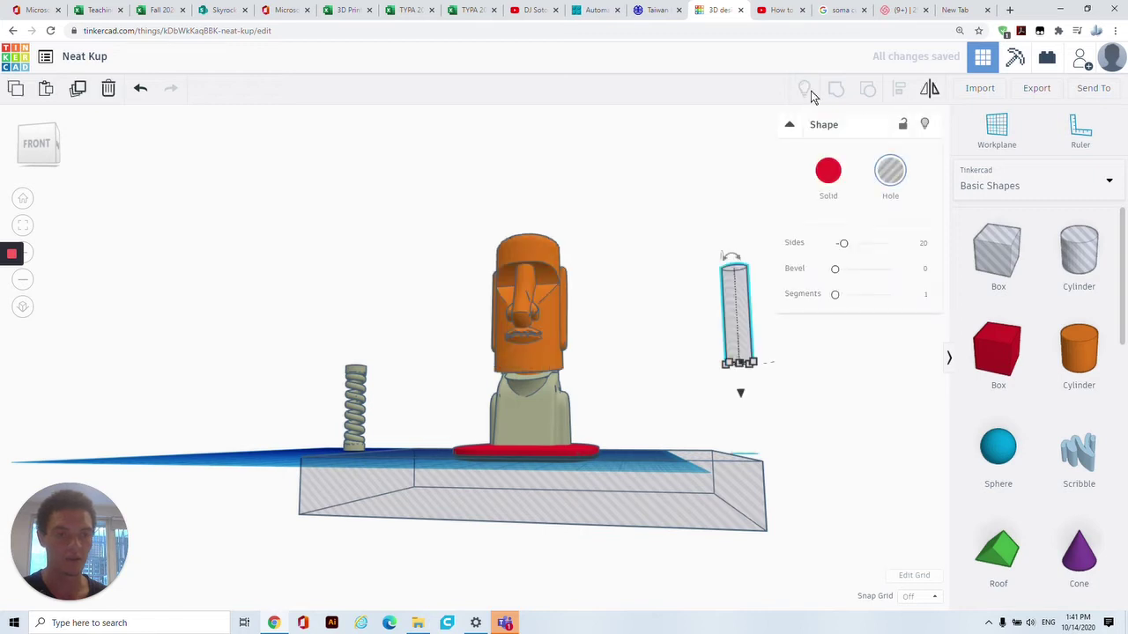
# - Move the head with its enclosed cylinder and hole off the body, past the spring, and group the three shapes
pyautogui.moveTo(386, 186); pyautogui.dragTo(608, 333)
pyautogui.moveTo(529, 327); pyautogui.dragTo(265, 319)
pyautogui.moveTo(355, 236); pyautogui.dragTo(393, 354, button='right')
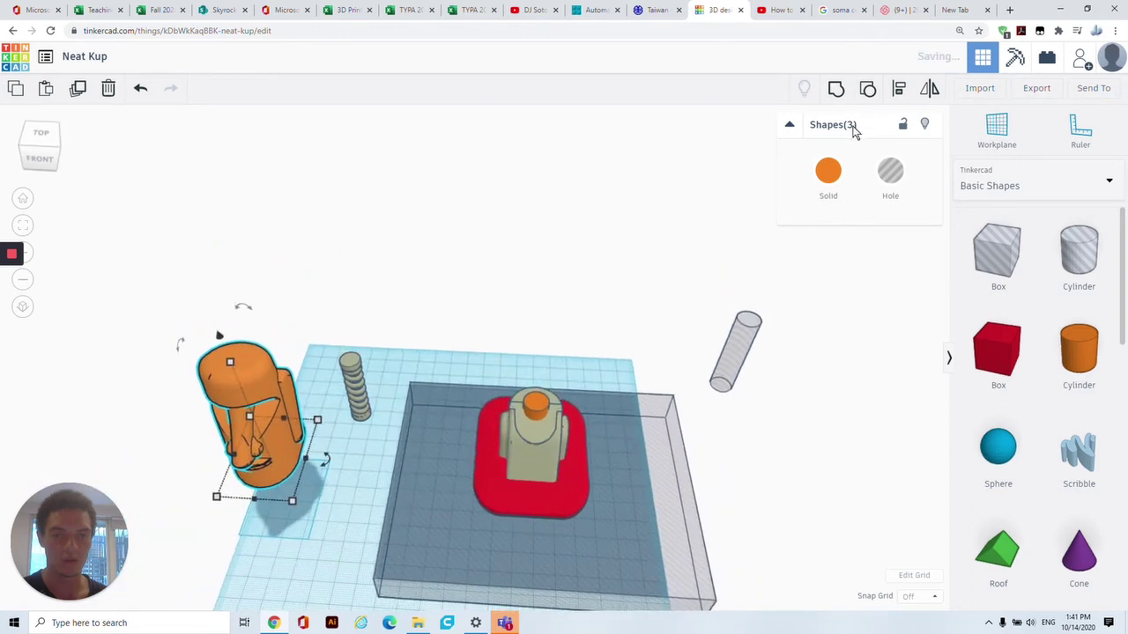
pyautogui.click(838, 91)
# - Move the spare hole cylinder back over the body so that it stands in the orange cup
pyautogui.moveTo(738, 367); pyautogui.dragTo(535, 410)
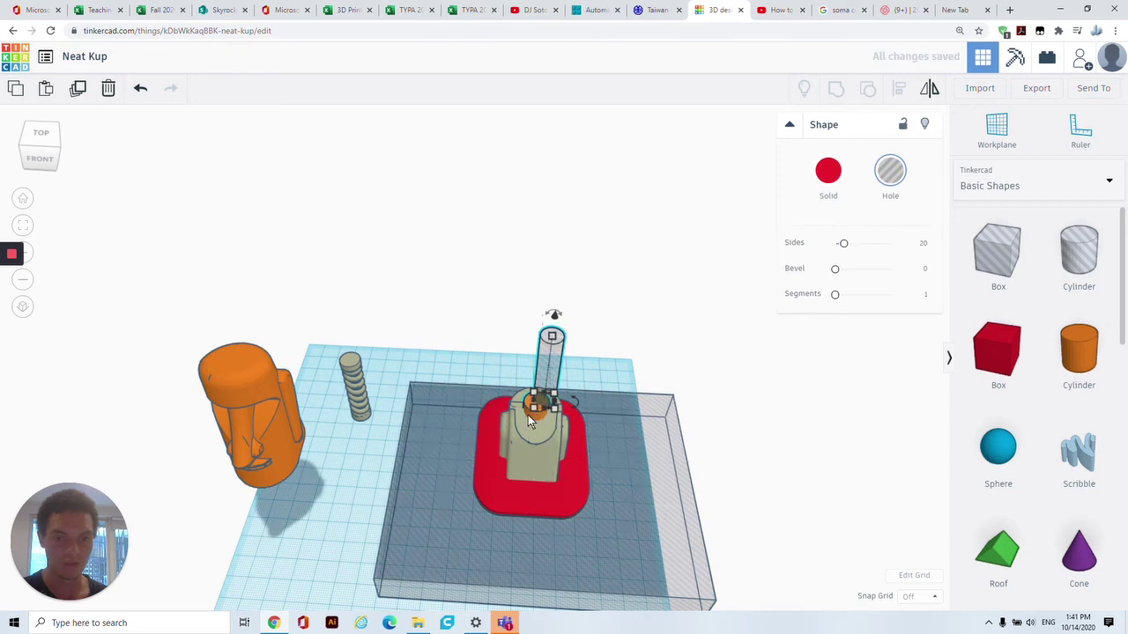
pyautogui.keyDown('shift'); pyautogui.click(528, 415); pyautogui.keyUp('shift')
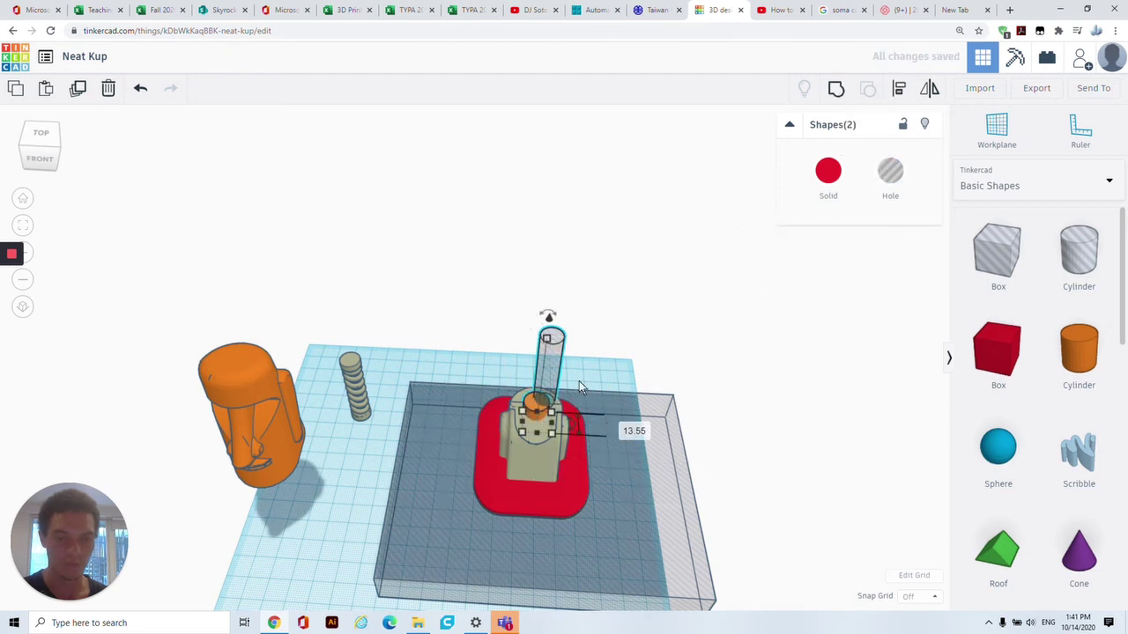
pyautogui.scroll(3, 579, 381)
pyautogui.moveTo(601, 389); pyautogui.dragTo(582, 389)
pyautogui.hotkey('ctrl', 'z')
pyautogui.click(637, 383)
pyautogui.click(596, 377)
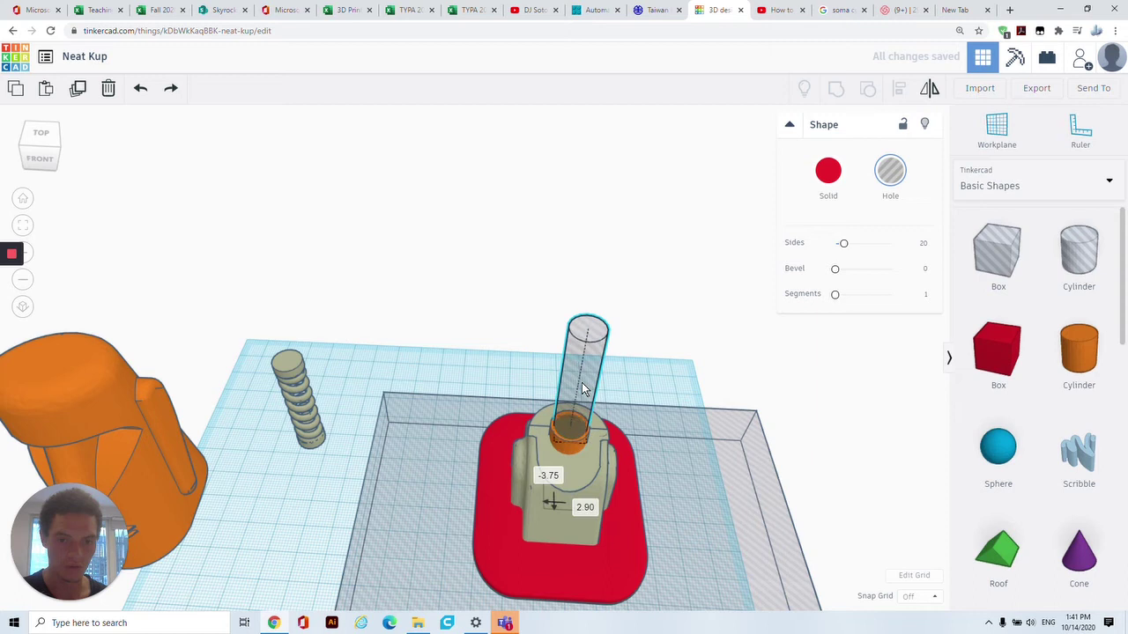
# - Align the hole cylinder and the orange cup on their centers
pyautogui.keyDown('shift'); pyautogui.click(570, 452); pyautogui.keyUp('shift')
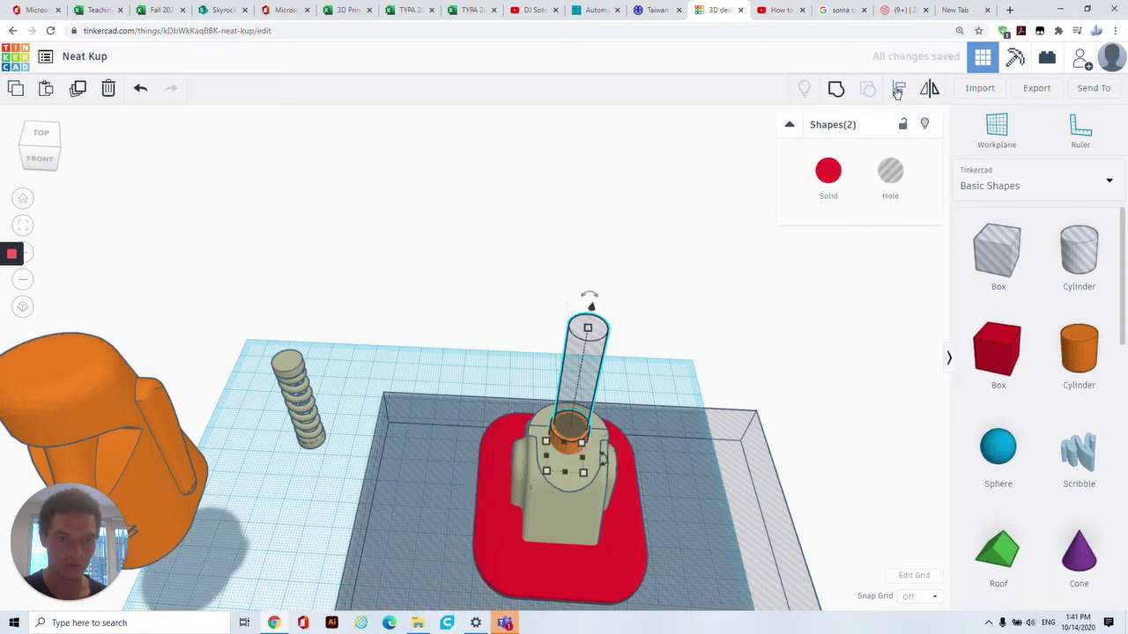
pyautogui.click(898, 90)
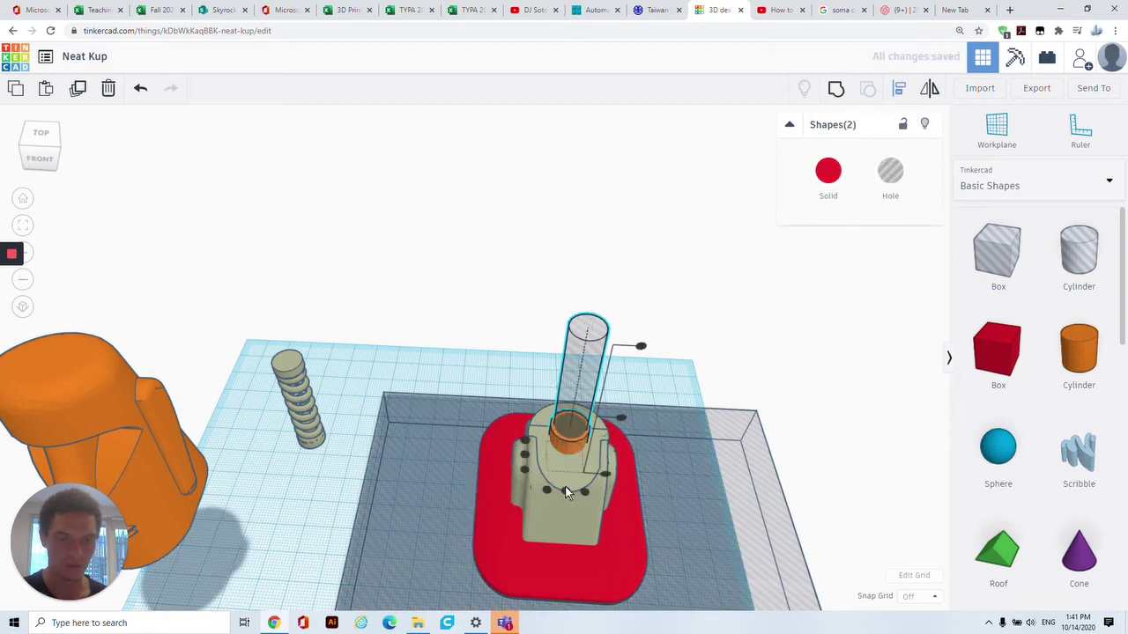
pyautogui.click(523, 455)
pyautogui.click(526, 281)
# - Group the orange cup with the hole cylinder standing in it to hollow out the cup
pyautogui.moveTo(584, 327); pyautogui.dragTo(588, 279, button='right')
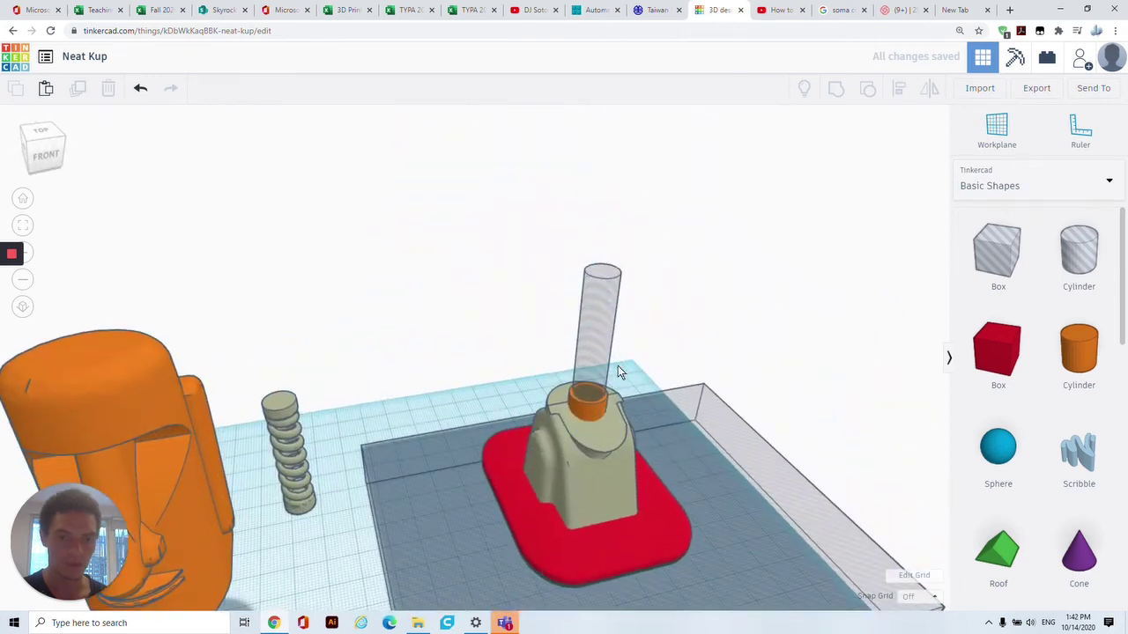
pyautogui.click(588, 413)
pyautogui.keyDown('shift'); pyautogui.click(599, 326); pyautogui.keyUp('shift')
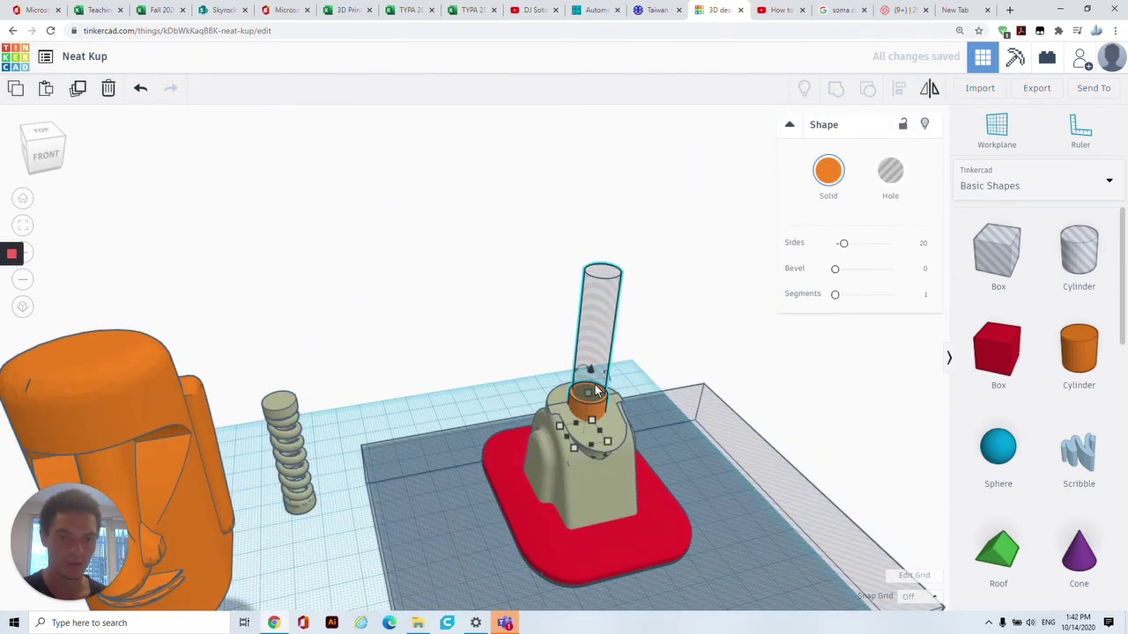
pyautogui.click(836, 89)
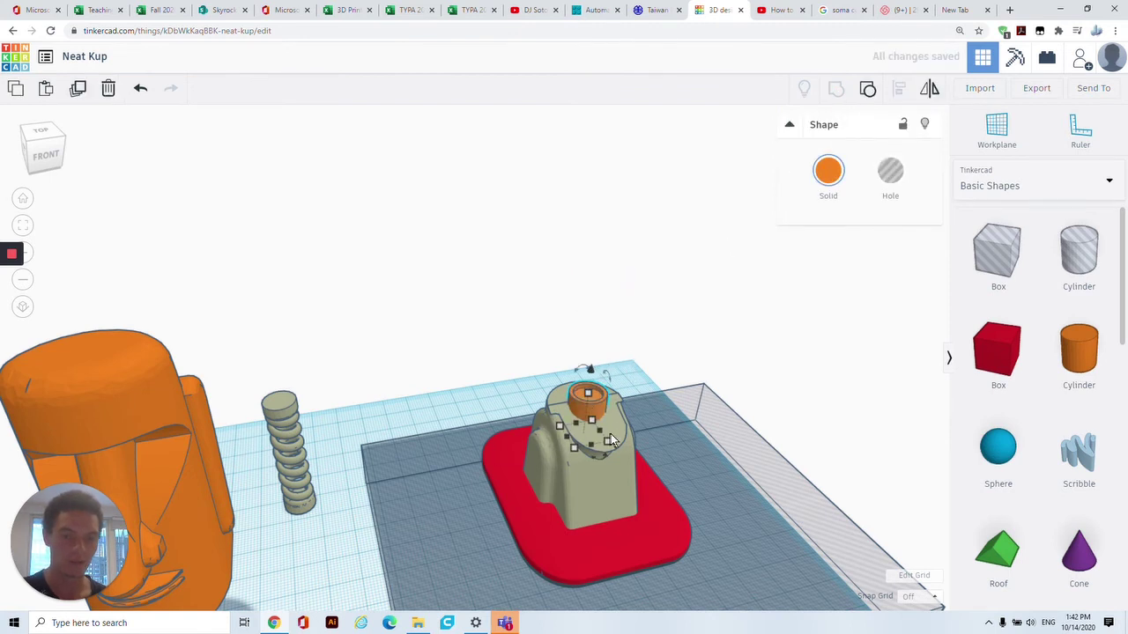
# - Group the hollowed cup, the body, the red base plate and the large box hole into one shape
pyautogui.keyDown('shift'); pyautogui.click(702, 386); pyautogui.keyUp('shift')
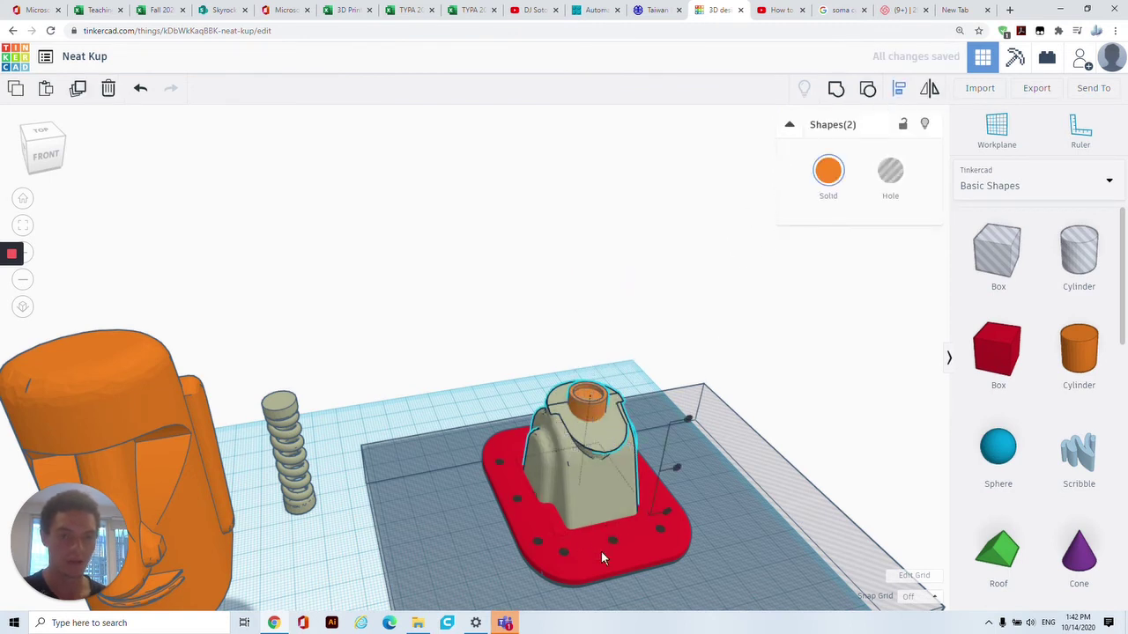
pyautogui.click(695, 308)
pyautogui.moveTo(695, 307); pyautogui.dragTo(453, 265, button='right')
pyautogui.moveTo(452, 258); pyautogui.dragTo(732, 608)
pyautogui.click(839, 92)
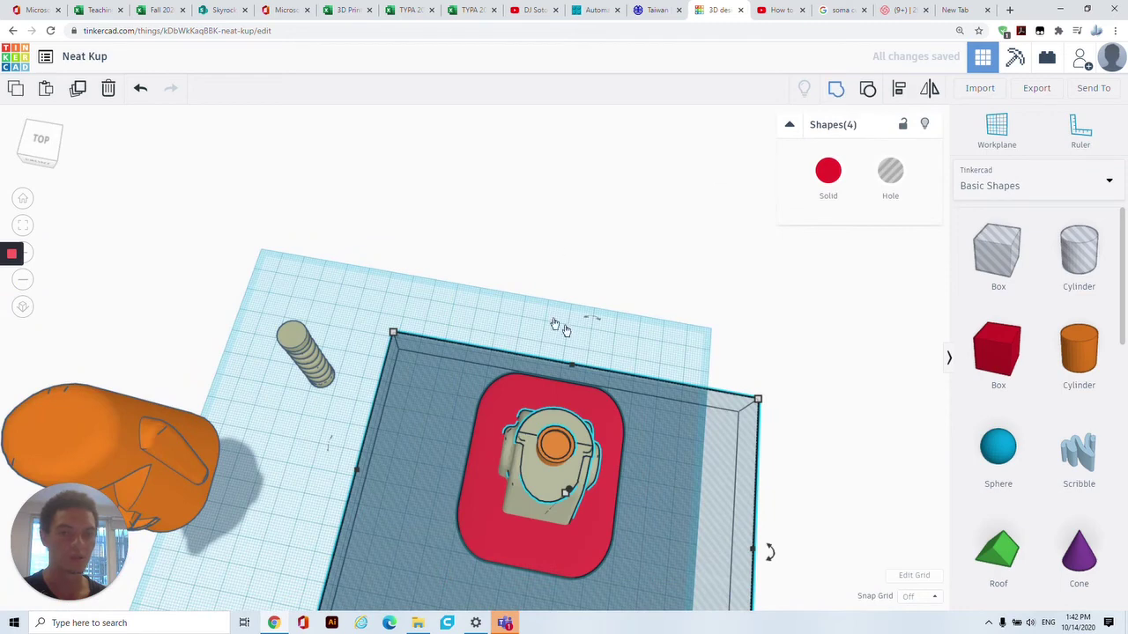
# - Move the head closer to the spring and rotate it 180° so that it is upside down
pyautogui.moveTo(615, 348); pyautogui.dragTo(302, 466, button='right')
pyautogui.moveTo(302, 466); pyautogui.dragTo(469, 442)
pyautogui.moveTo(606, 531); pyautogui.dragTo(481, 330, button='right')
pyautogui.scroll(-4, 481, 329)
pyautogui.moveTo(433, 251); pyautogui.dragTo(427, 353)
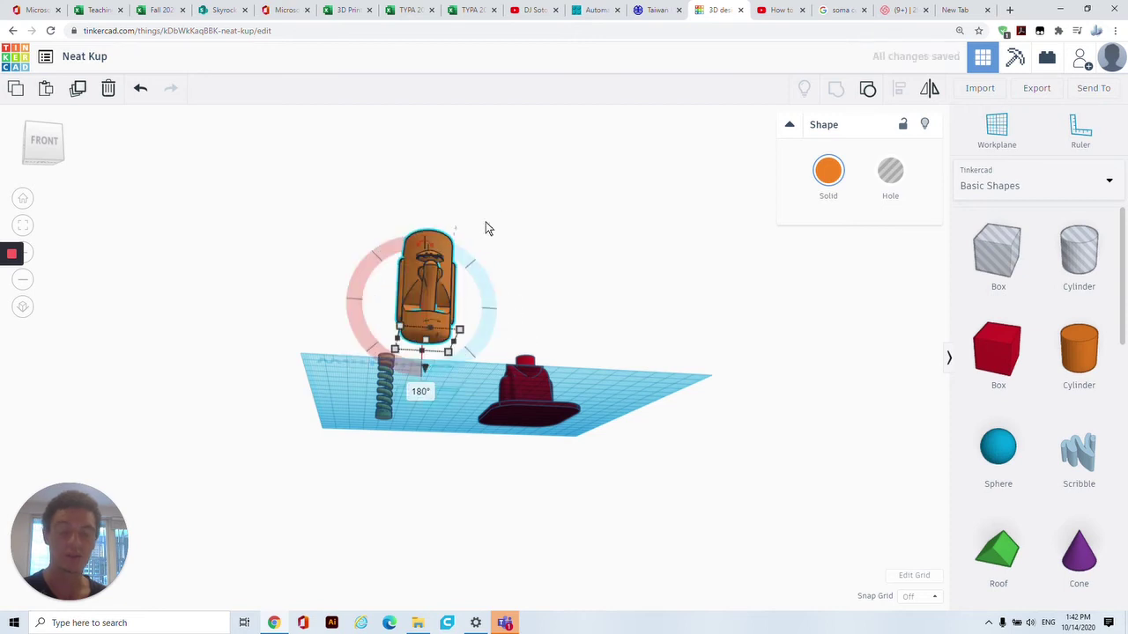
# - Move the upside-down head in front of the spring and lower it onto the workplane
pyautogui.moveTo(485, 226); pyautogui.dragTo(392, 509, button='right')
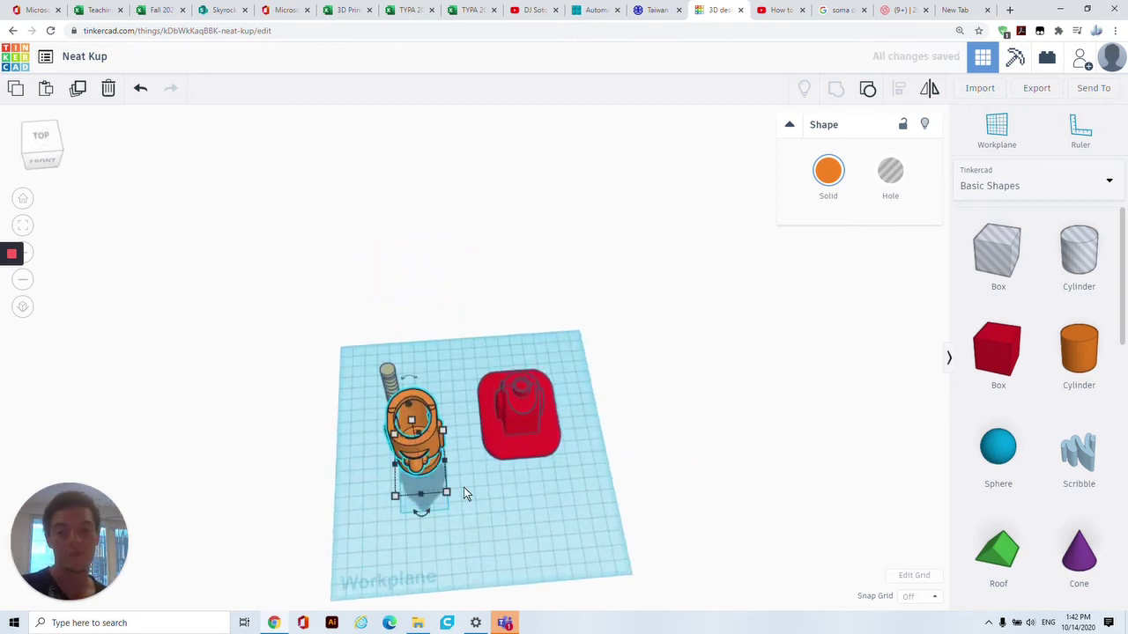
pyautogui.moveTo(443, 448); pyautogui.dragTo(461, 478)
pyautogui.moveTo(461, 479); pyautogui.dragTo(457, 252, button='right')
pyautogui.moveTo(461, 249); pyautogui.dragTo(465, 312)
pyautogui.moveTo(437, 448); pyautogui.dragTo(319, 465, button='right')
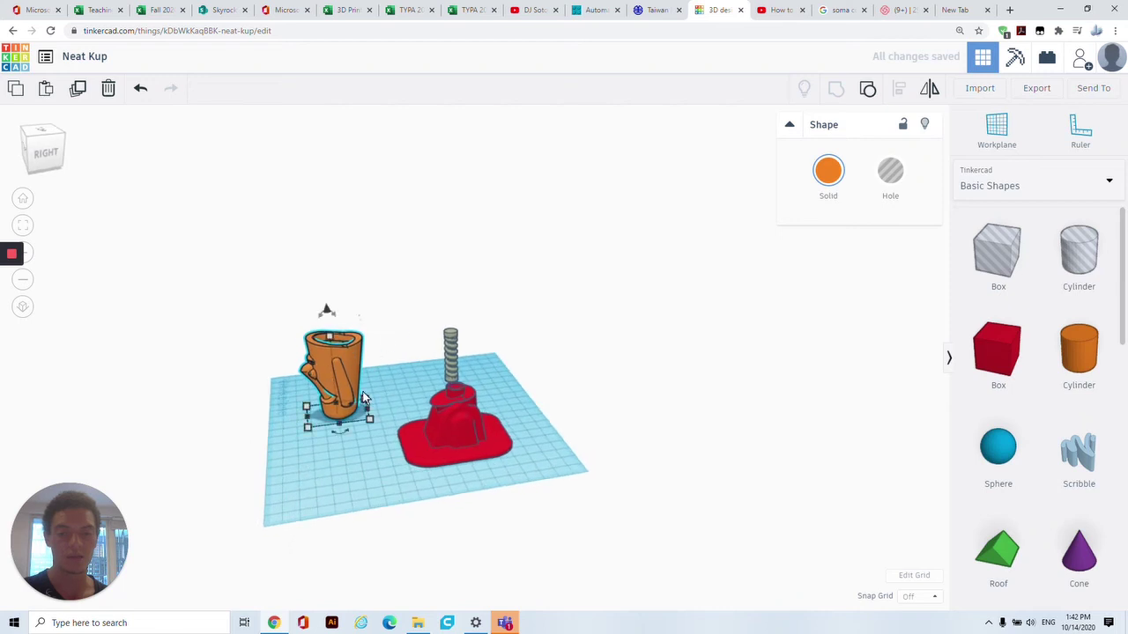
# - Try rotating the upside-down head so that it lies on its back with the face up
pyautogui.moveTo(357, 332); pyautogui.dragTo(381, 342)
pyautogui.scroll(4, 320, 414)
pyautogui.moveTo(333, 430); pyautogui.dragTo(398, 320, button='middle')
pyautogui.scroll(2, 318, 346)
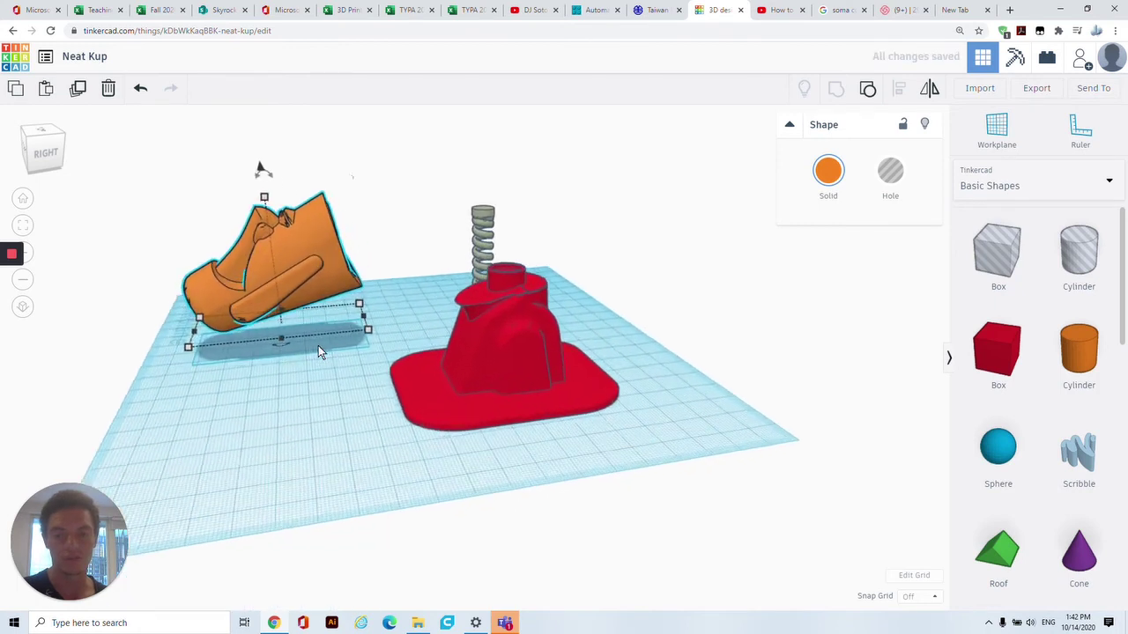
pyautogui.scroll(2, 318, 346)
pyautogui.moveTo(235, 147)
pyautogui.mouseDown()
pyautogui.moveTo(285, 162)
pyautogui.moveTo(250, 154)
pyautogui.mouseUp()
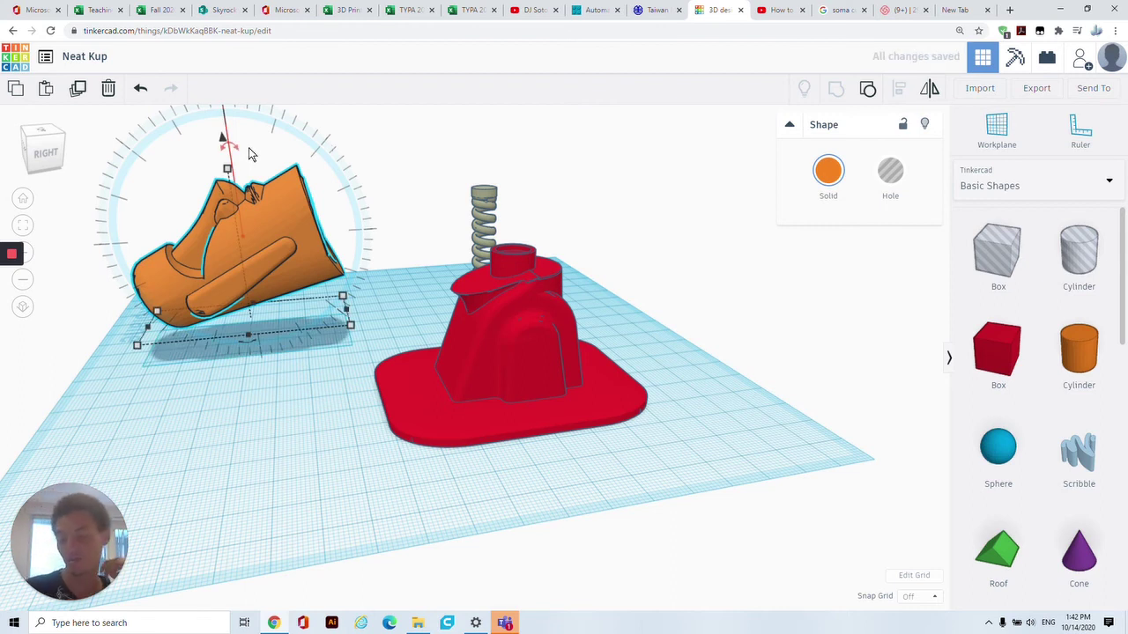
pyautogui.hotkey('ctrl', 'z')
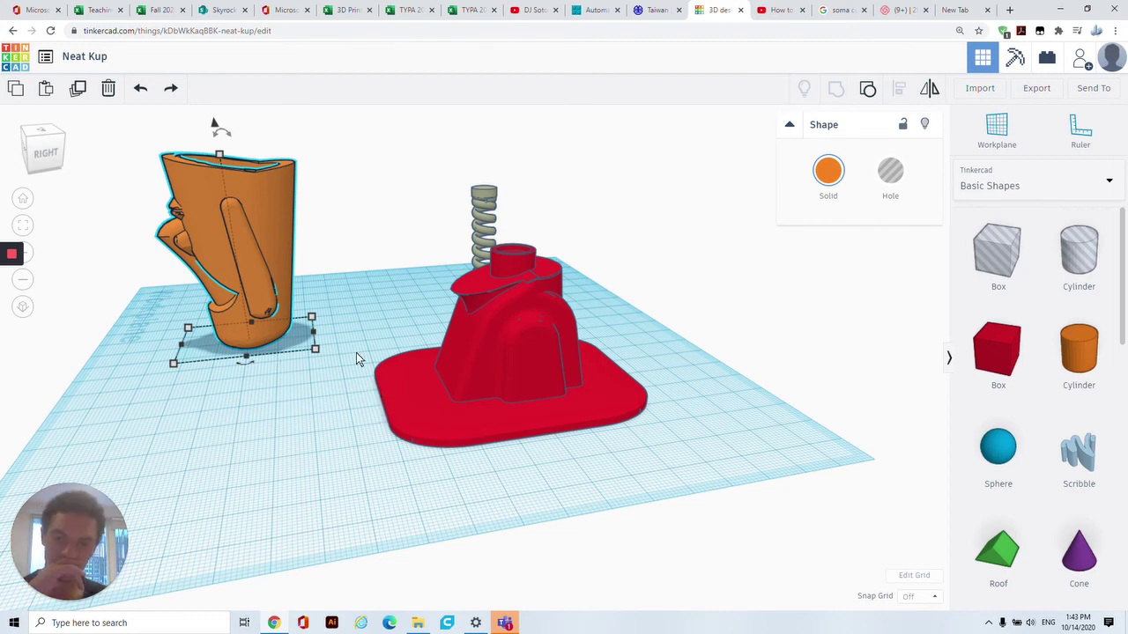
# - Spread the parts out on the workplane by moving the head in front of the body and the spring forward
pyautogui.moveTo(240, 352); pyautogui.dragTo(521, 397, button='right')
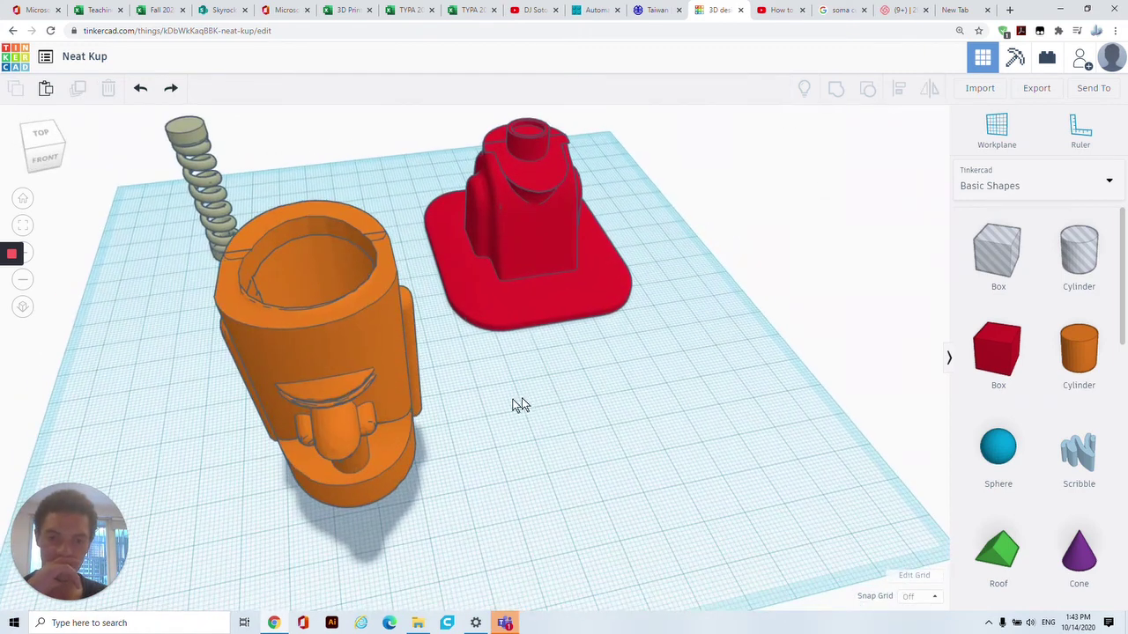
pyautogui.moveTo(390, 379); pyautogui.dragTo(718, 353)
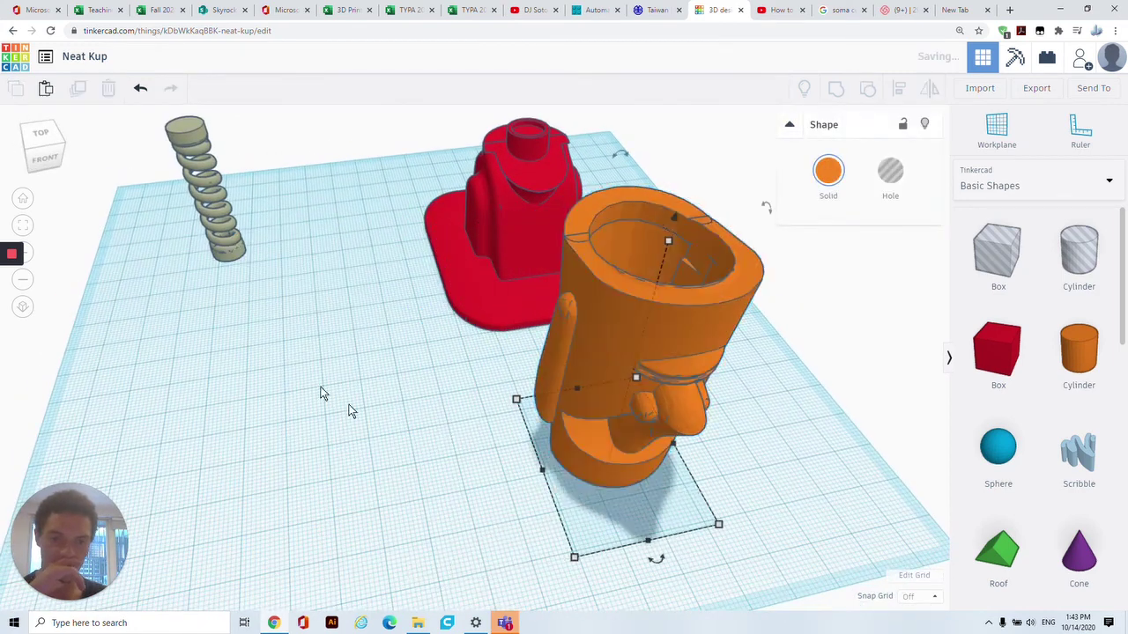
pyautogui.click(316, 383)
pyautogui.moveTo(220, 231); pyautogui.dragTo(284, 340)
# - Export only the red body with its base plate as an STL file
pyautogui.click(520, 282)
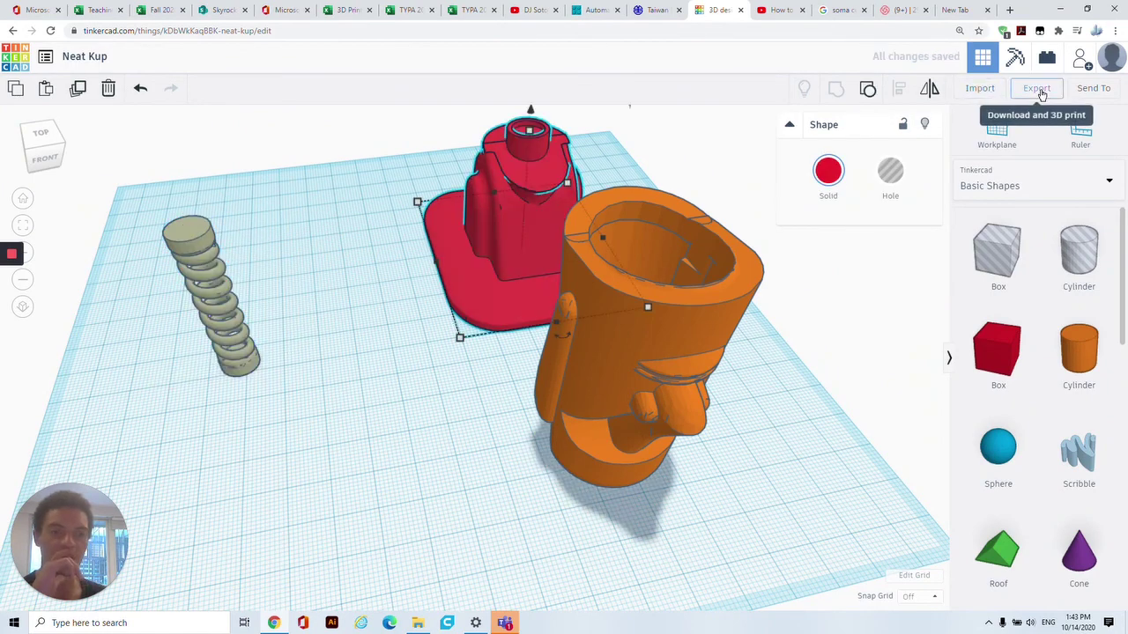
pyautogui.click(1038, 90)
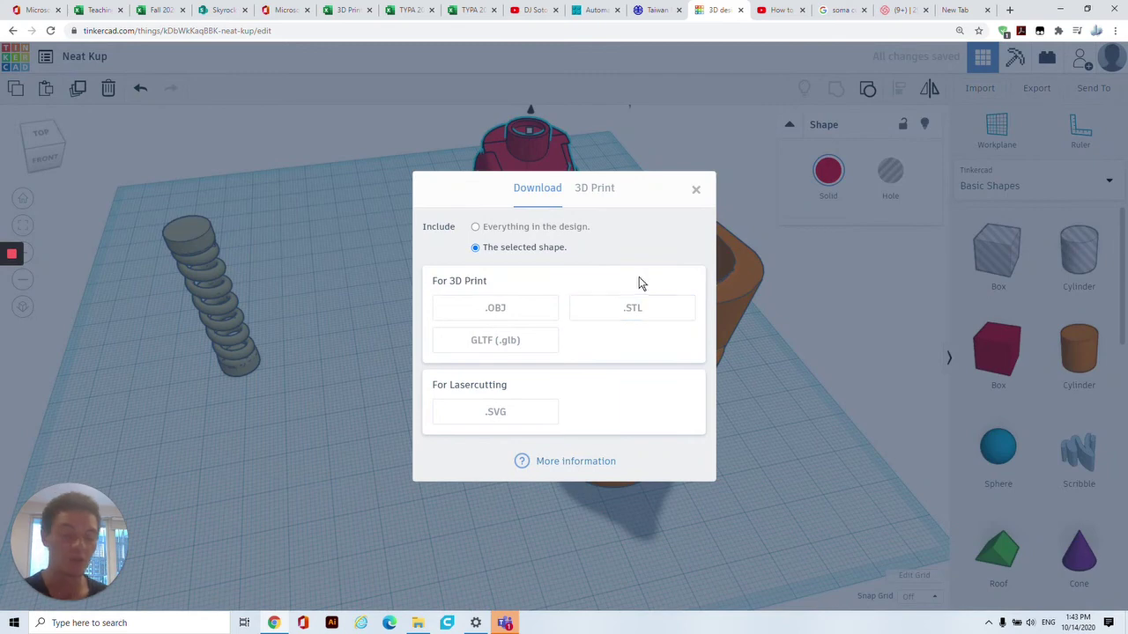
pyautogui.click(650, 308)
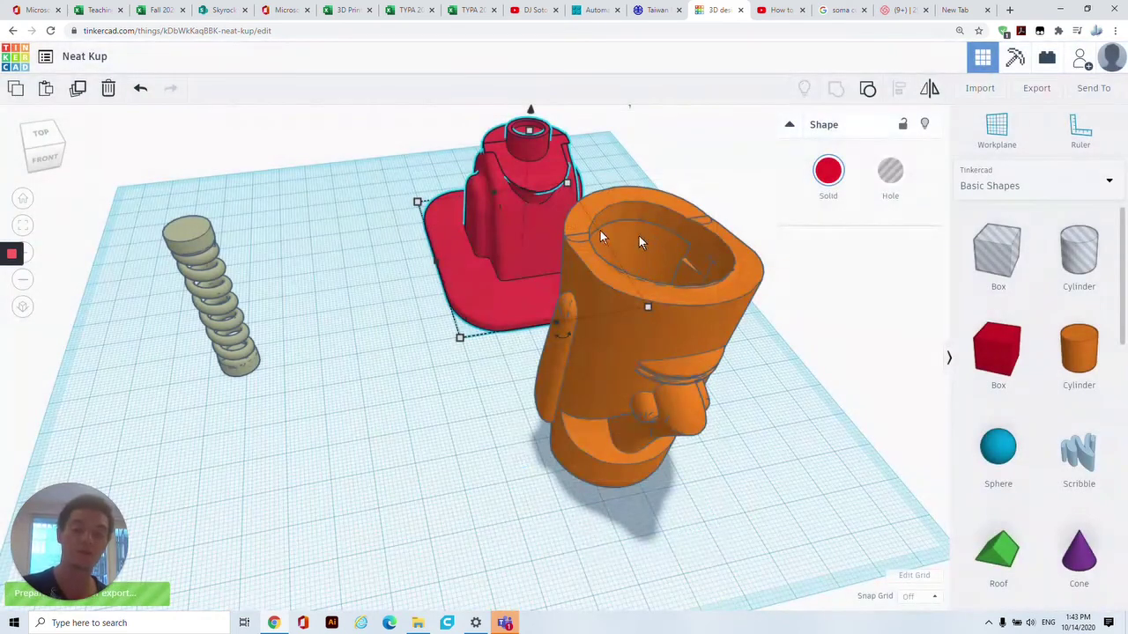
# - Move the head between the spring and the body and export only the head as an STL file
pyautogui.moveTo(651, 239); pyautogui.dragTo(446, 216)
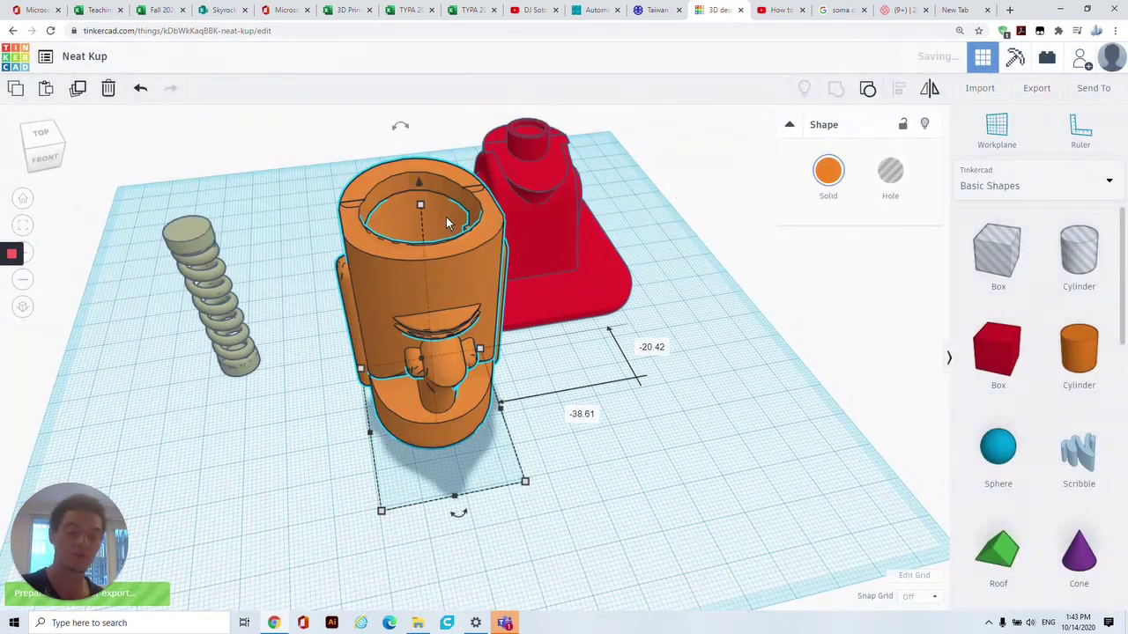
pyautogui.click(575, 196)
pyautogui.click(439, 280)
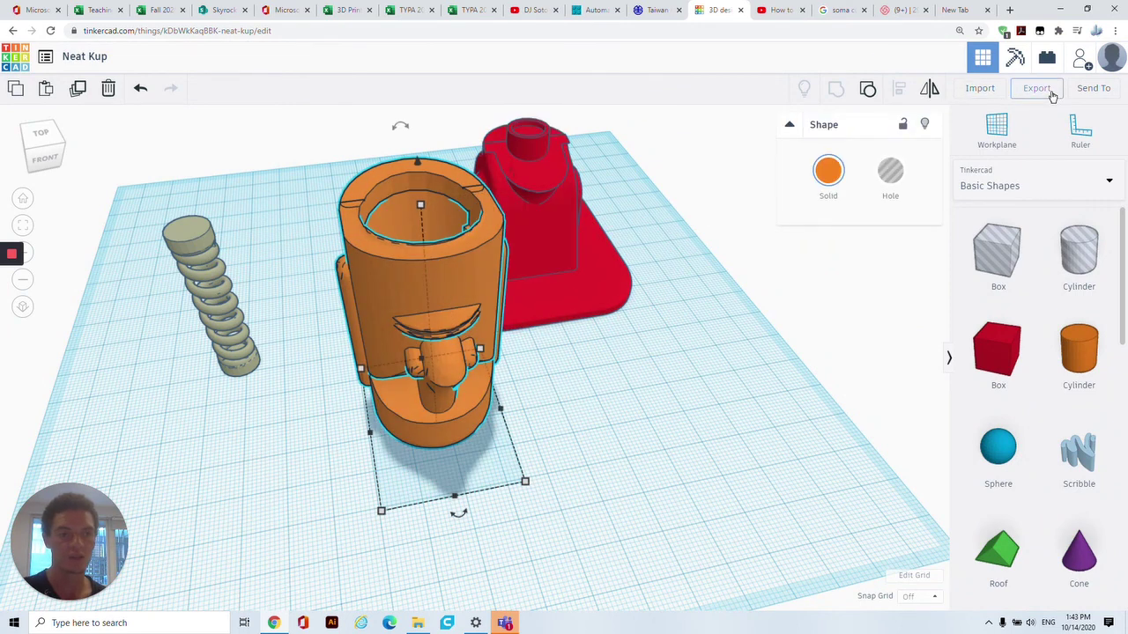
pyautogui.click(1036, 88)
pyautogui.click(631, 308)
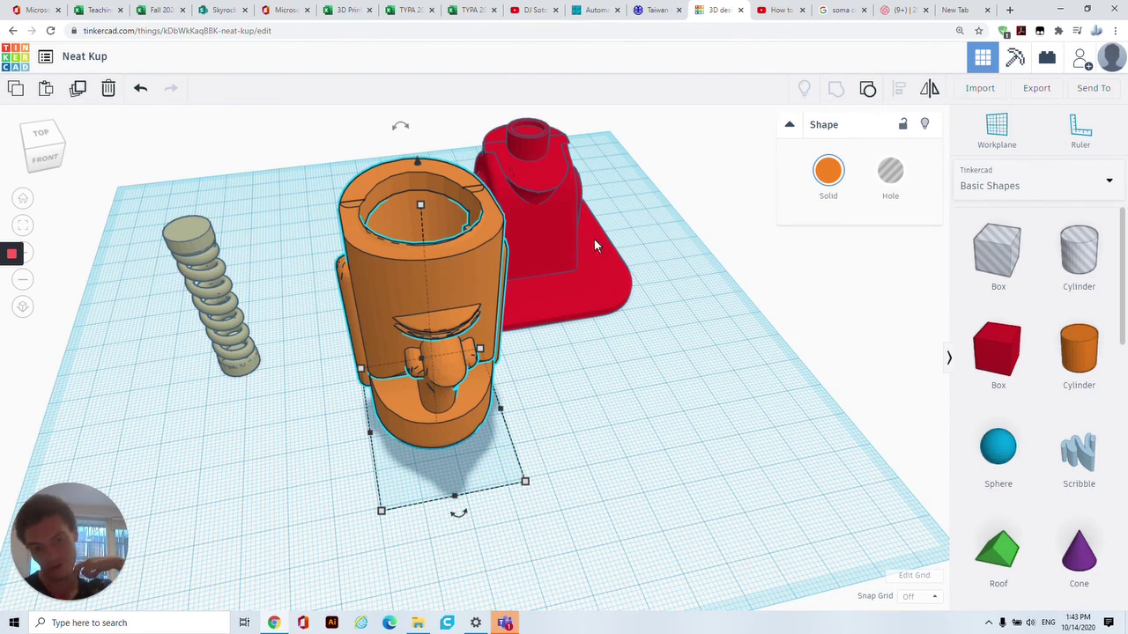
# - Select the spring on its own
pyautogui.click(183, 264)
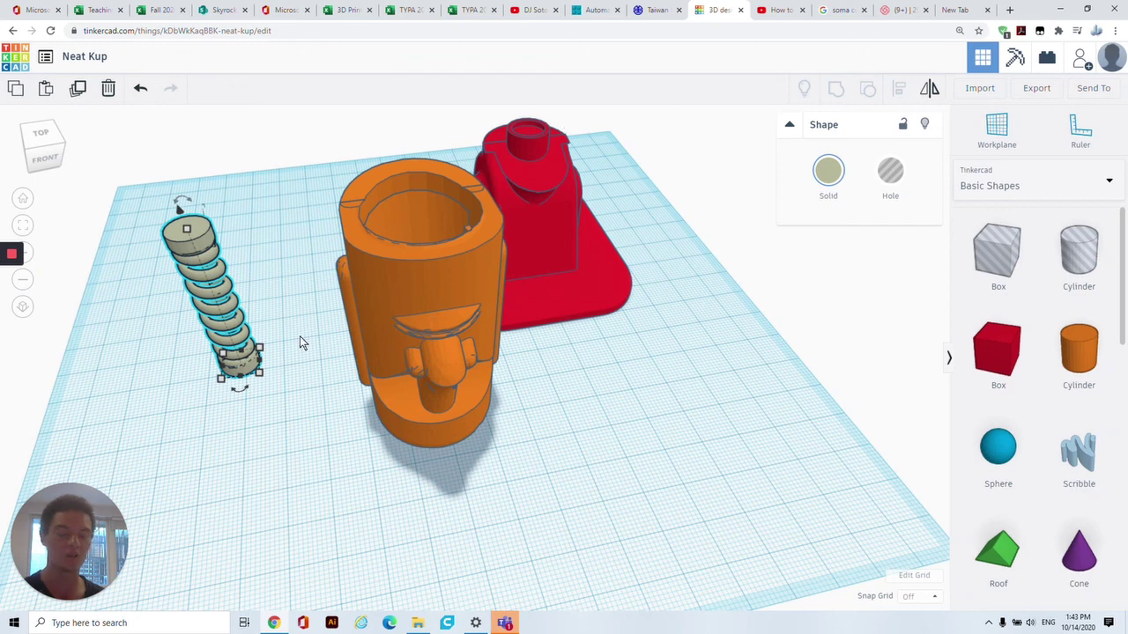